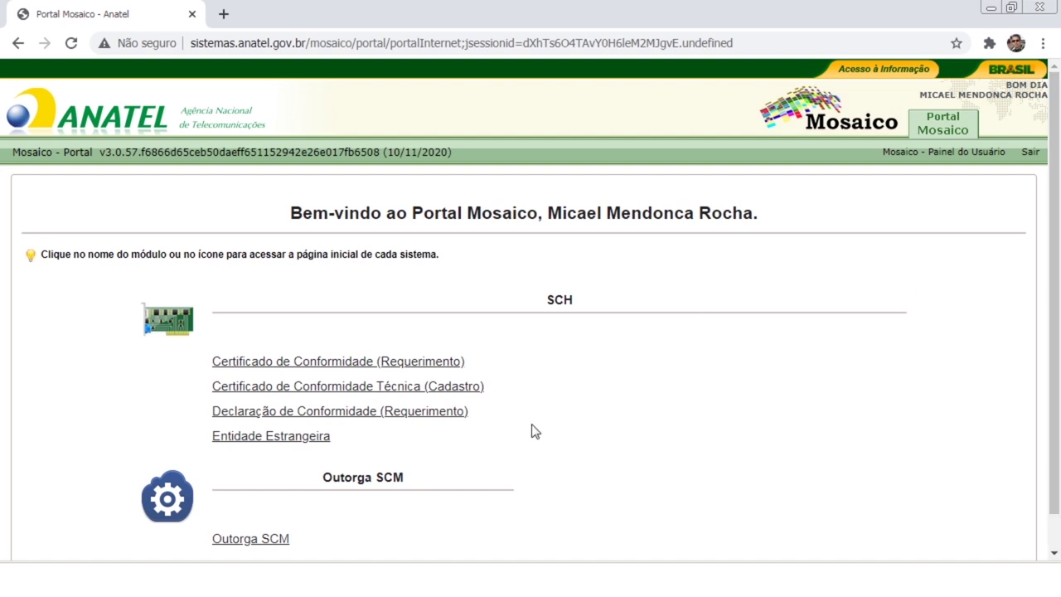
Open the Declaração de Conformidade (Requerimento) module, select the registered person as Entidade, and start registering a new declaration.
{"action": "left_click", "coordinate": [433, 412]}
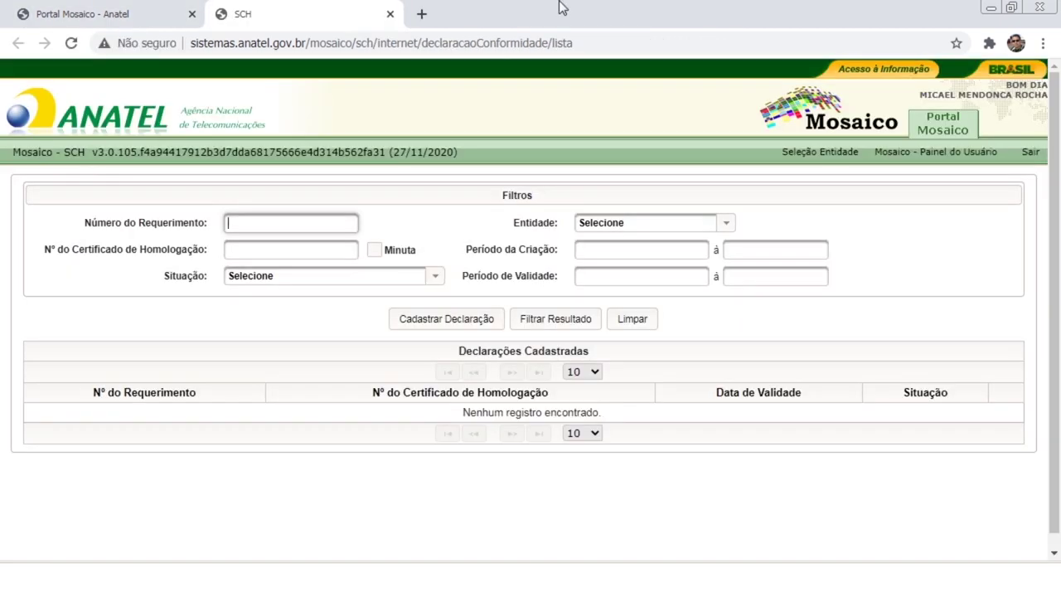
{"action": "left_click", "coordinate": [726, 225]}
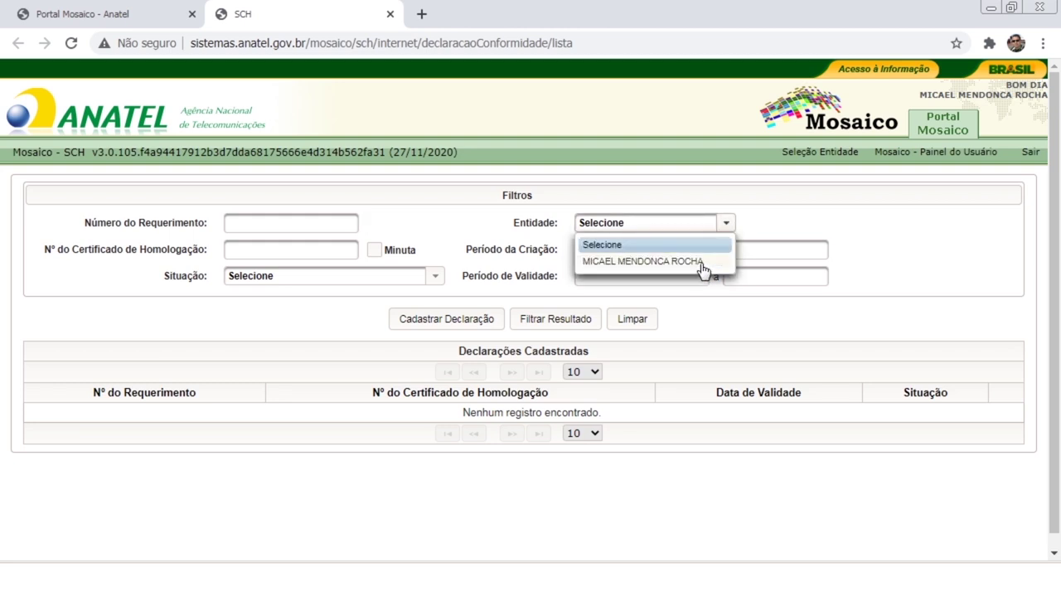
{"action": "left_click", "coordinate": [701, 263]}
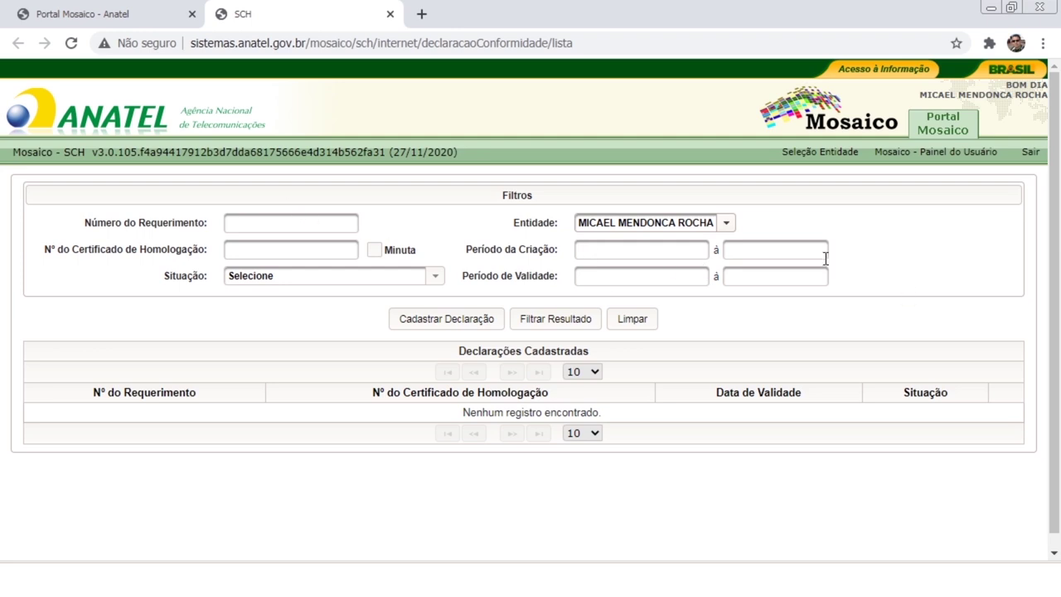
{"action": "left_click", "coordinate": [483, 325]}
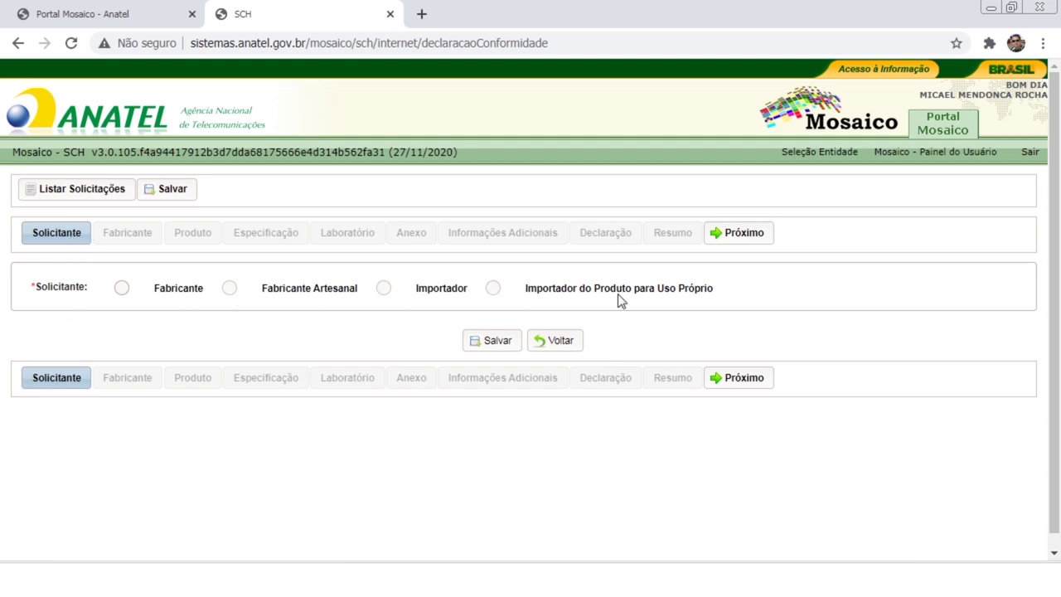
Set the Solicitante to Importador do Produto para Uso Próprio, find the applicant by CPF, select the record and save.
{"action": "left_click", "coordinate": [493, 288]}
{"action": "left_click", "coordinate": [216, 362]}
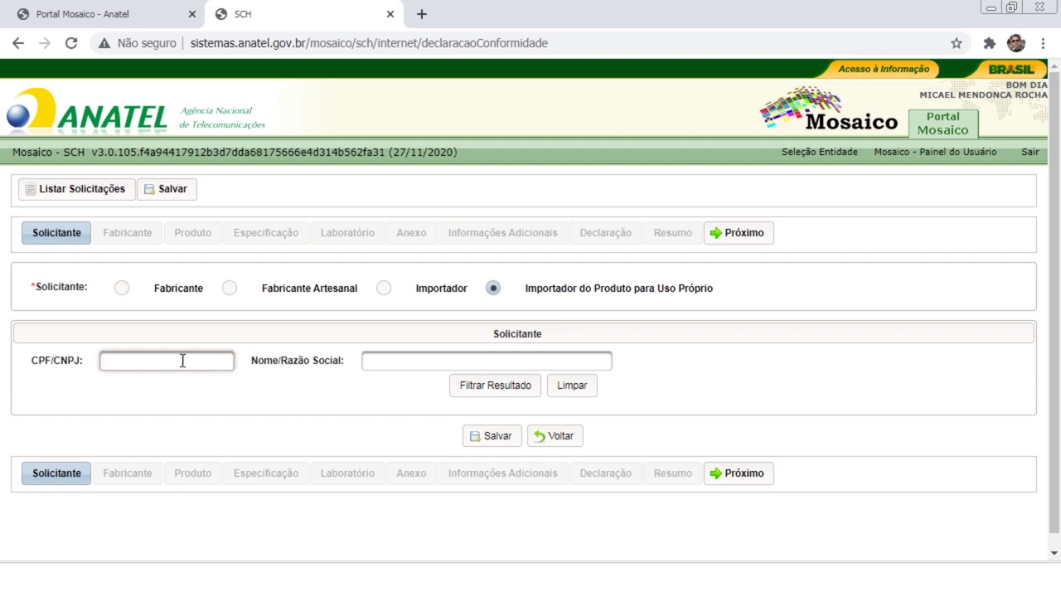
{"action": "left_click", "coordinate": [512, 360]}
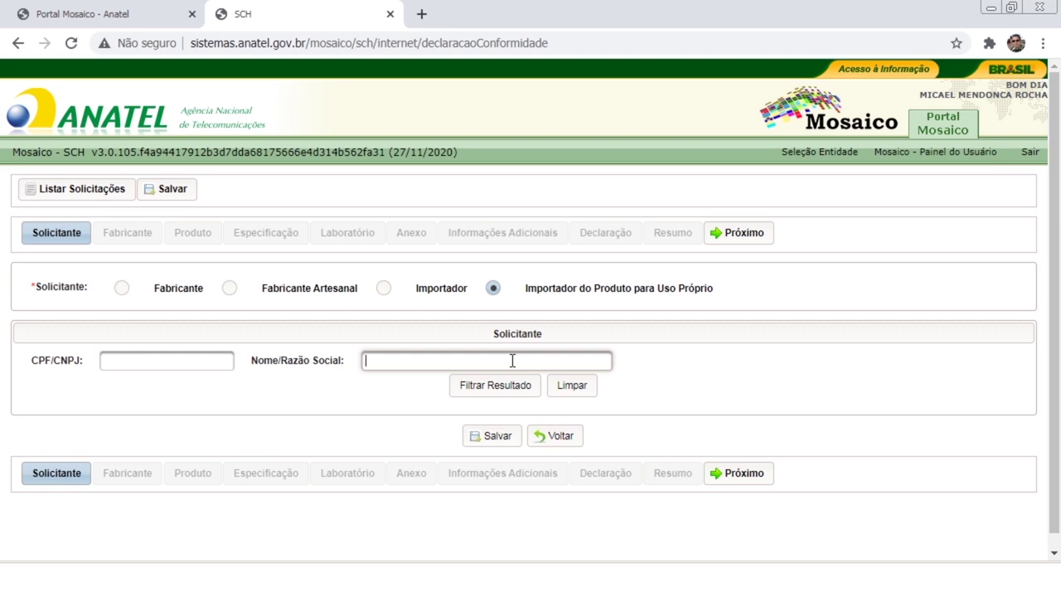
{"action": "left_click", "coordinate": [219, 362]}
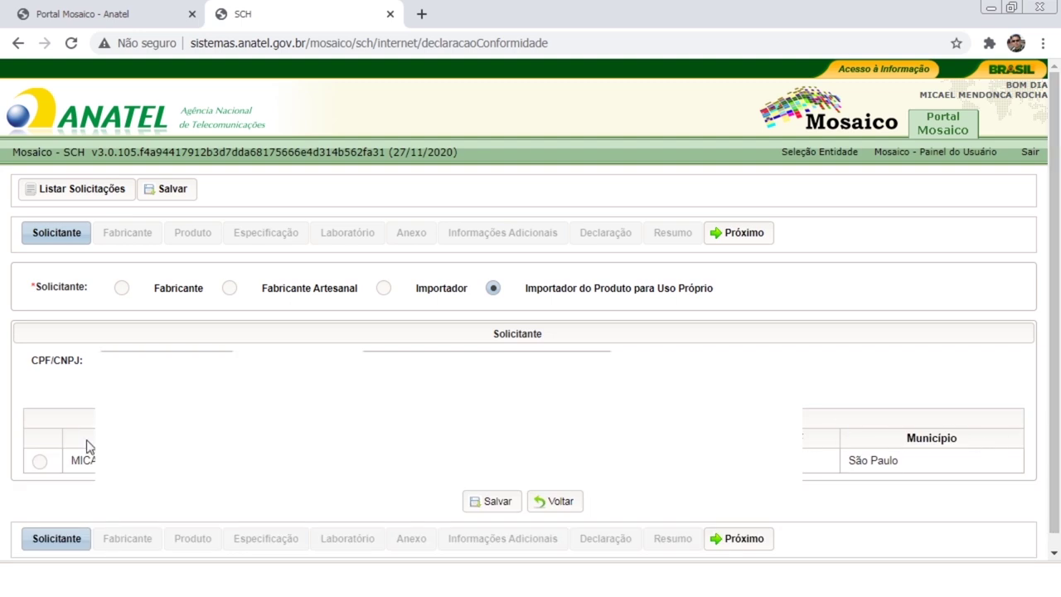
{"action": "left_click", "coordinate": [41, 461]}
{"action": "left_click", "coordinate": [489, 501]}
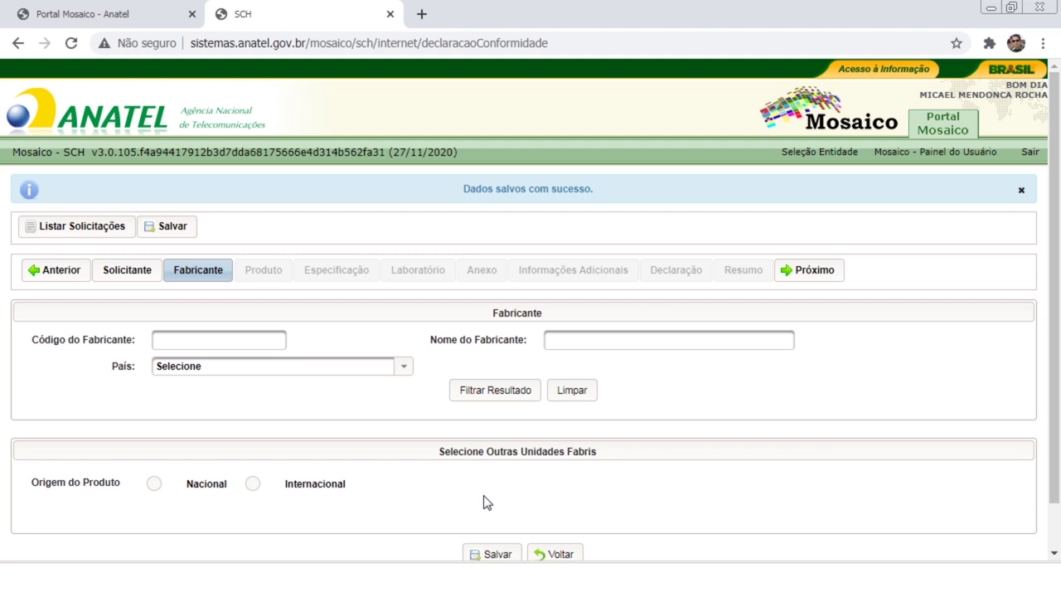
Filter for the manufacturer BEIJING FIMI TECHNOLOGY, select its record, and set the product origin to Internacional.
{"action": "left_click", "coordinate": [622, 344]}
{"action": "type", "text": "fimi"}
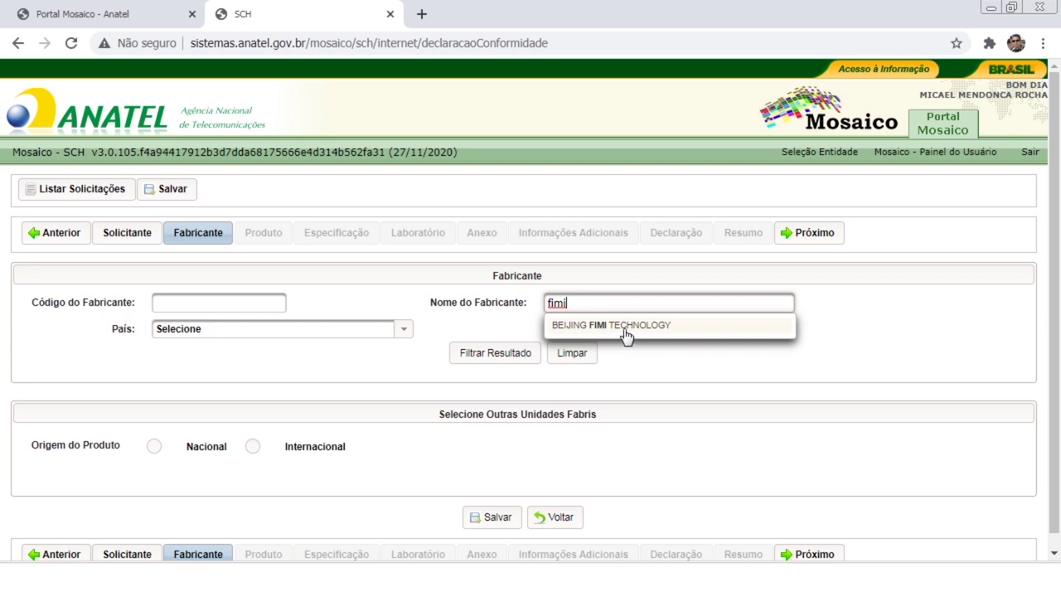
{"action": "left_click", "coordinate": [626, 331]}
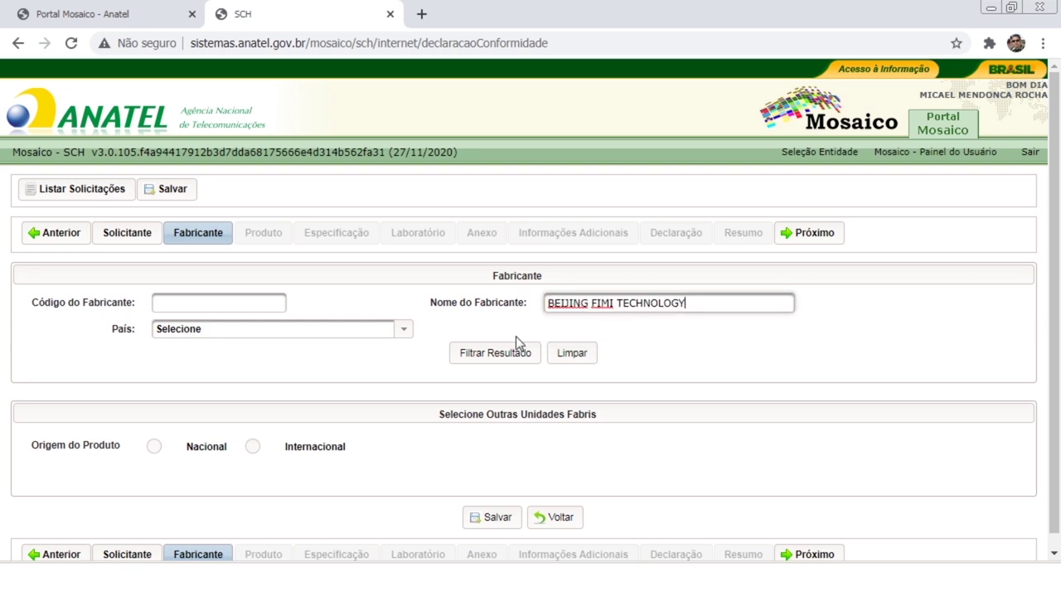
{"action": "left_click", "coordinate": [485, 362]}
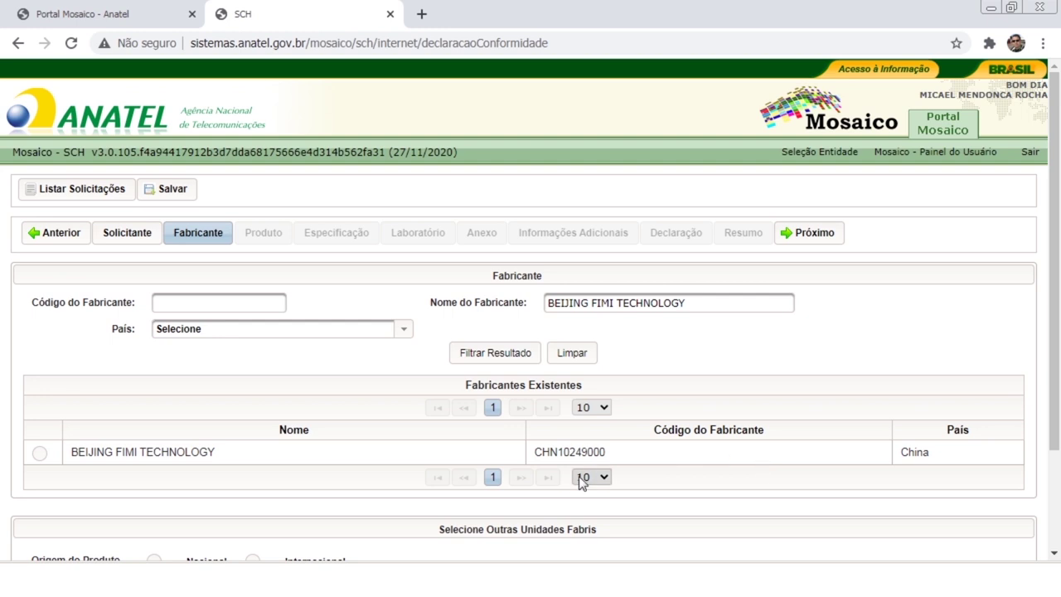
{"action": "left_click", "coordinate": [39, 454]}
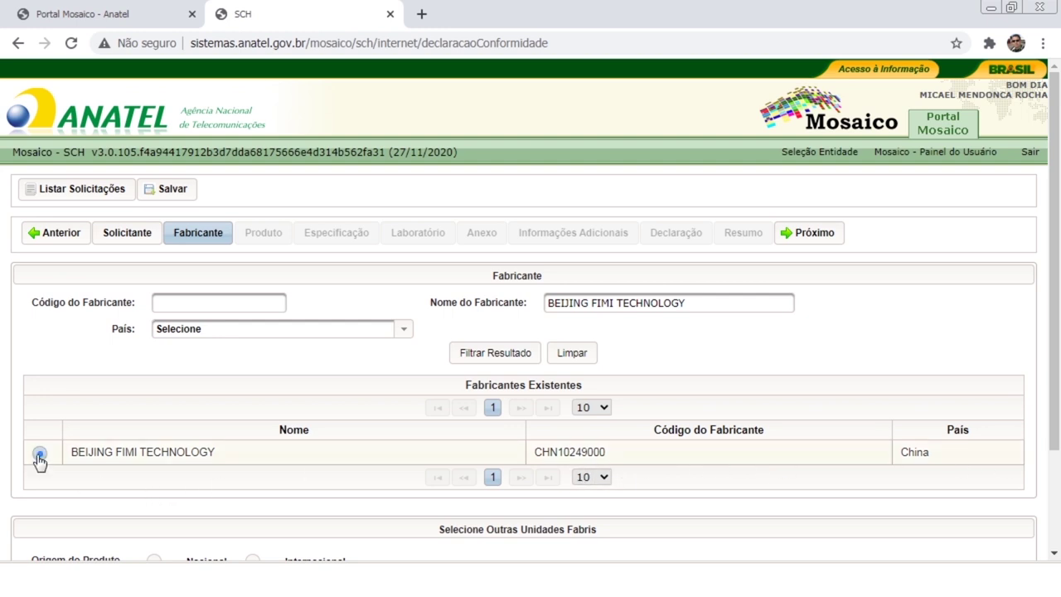
{"action": "scroll", "coordinate": [39, 458], "scroll_direction": "down", "scroll_amount": 3}
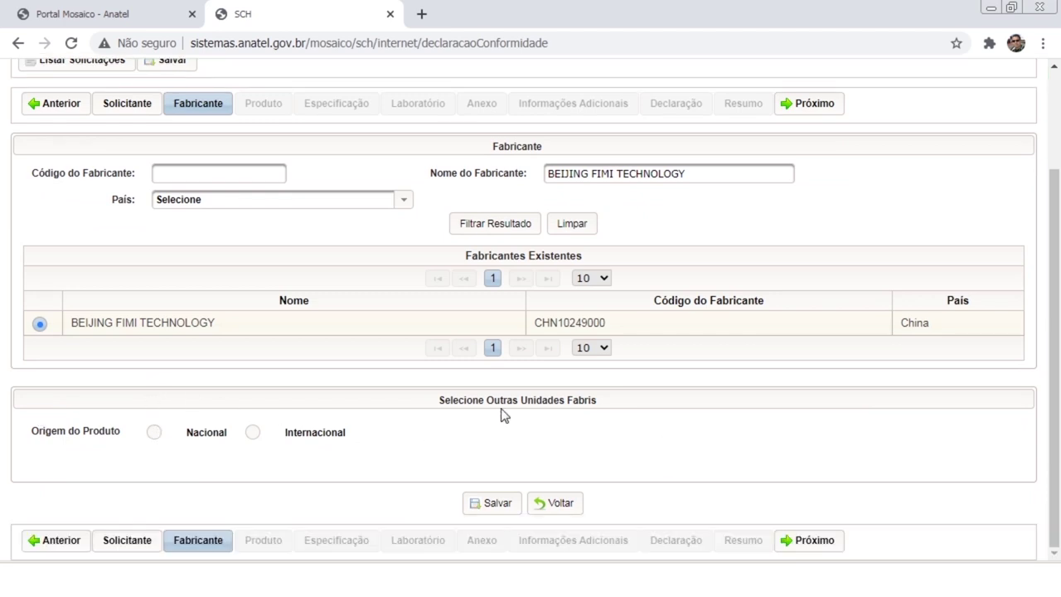
{"action": "left_click", "coordinate": [252, 433]}
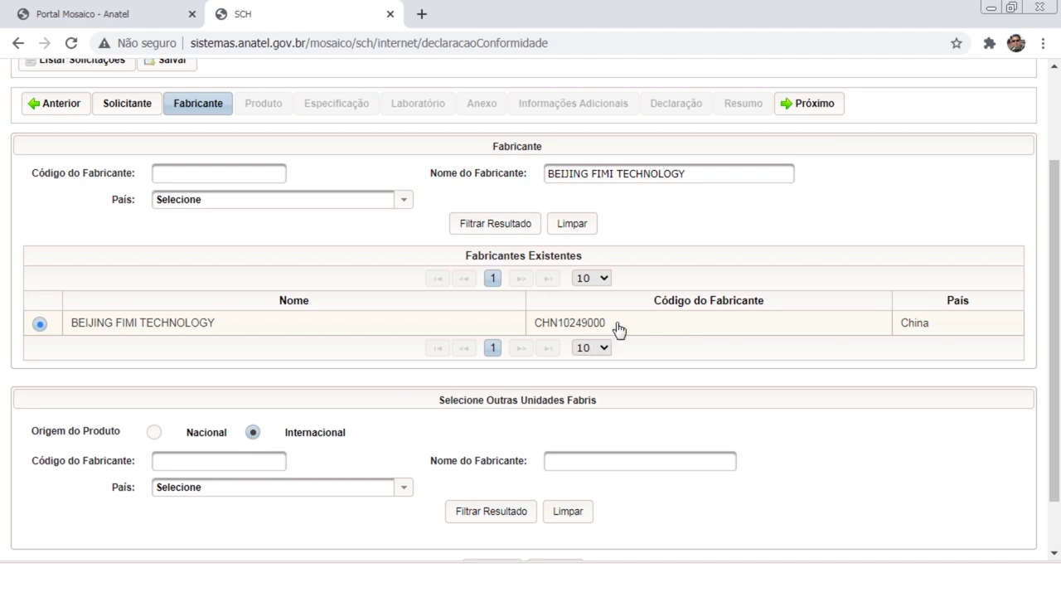
Try manufacturer code CHN10249000 as the filter for other factory units, and clear that filter.
{"action": "left_click_drag", "start_coordinate": [538, 325], "coordinate": [610, 333]}
{"action": "key", "text": "ctrl+c"}
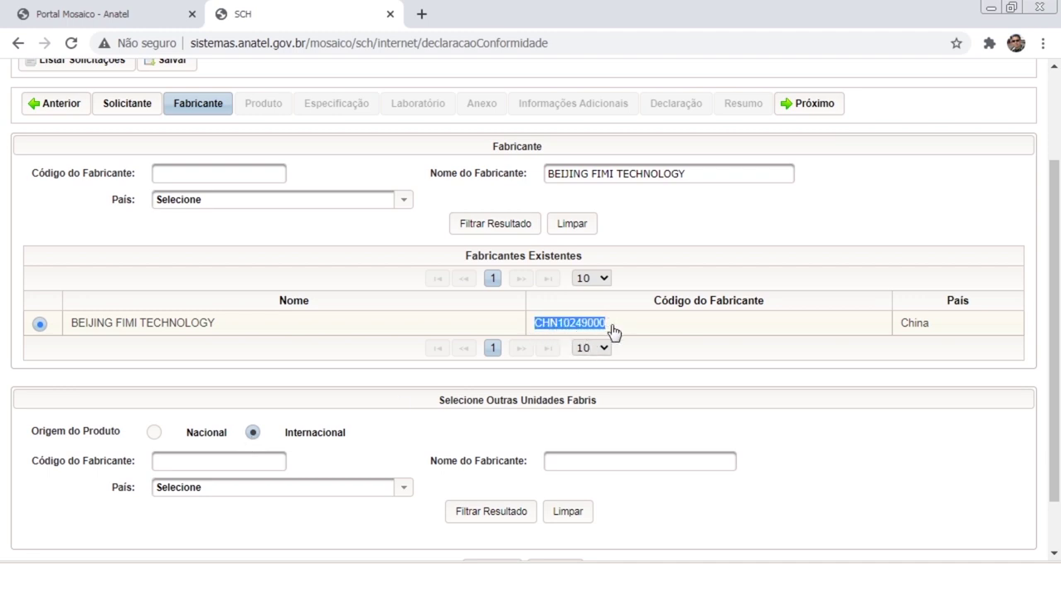
{"action": "left_click", "coordinate": [257, 460]}
{"action": "key", "text": "ctrl+v"}
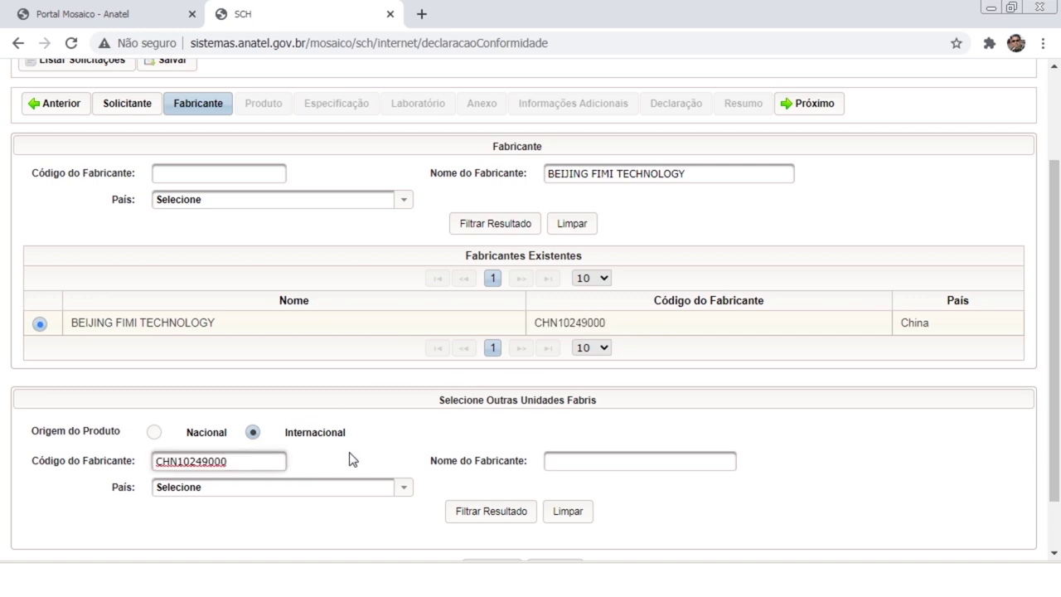
{"action": "left_click", "coordinate": [645, 333]}
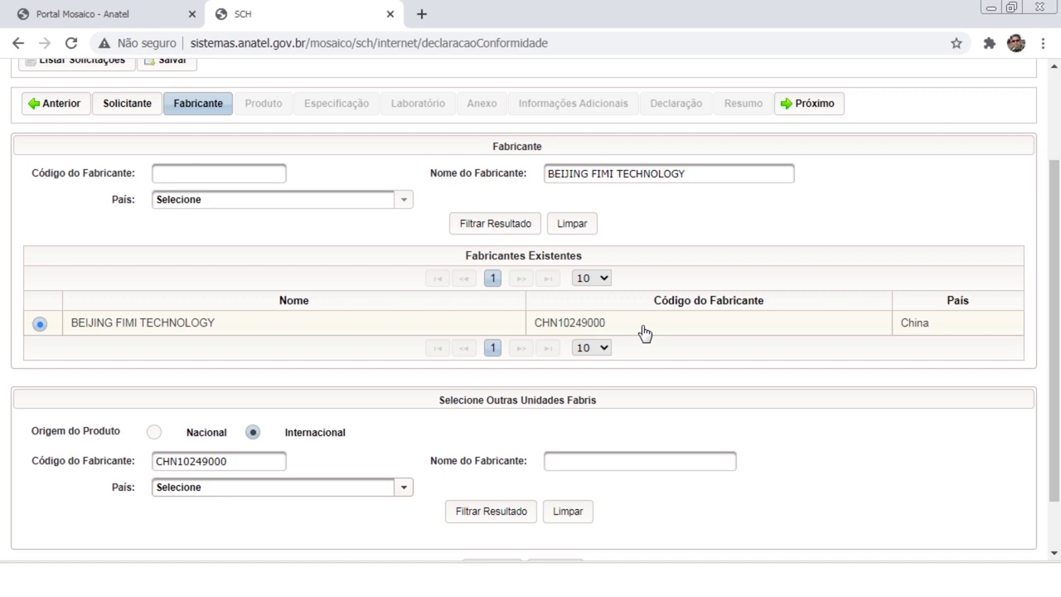
{"action": "left_click", "coordinate": [560, 513]}
Proceed from the manufacturer stage to the product stage and acknowledge the request number notice.
{"action": "scroll", "coordinate": [663, 412], "scroll_direction": "up", "scroll_amount": 2}
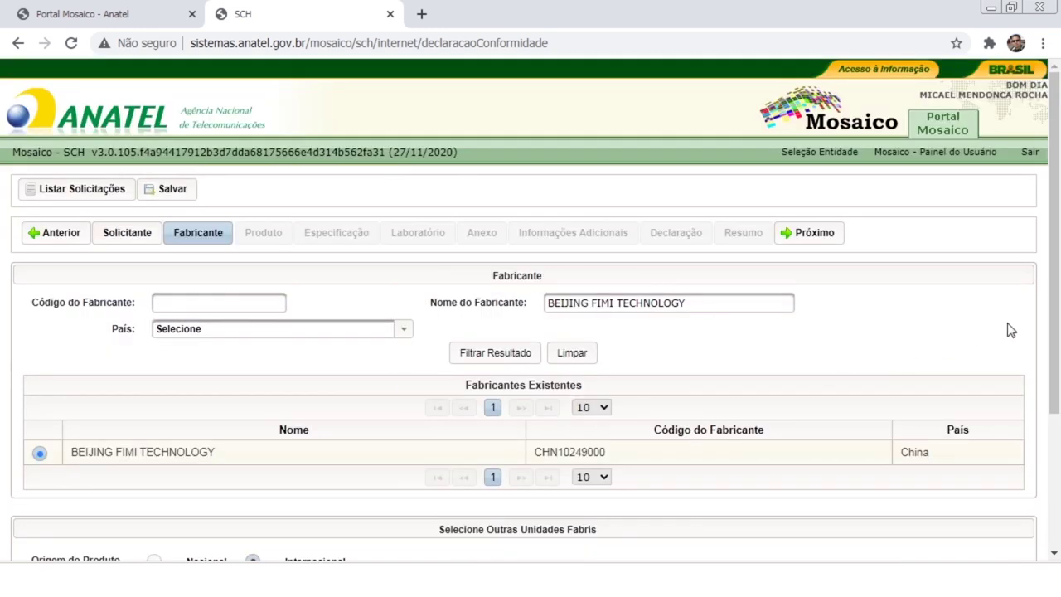
{"action": "left_click", "coordinate": [829, 239]}
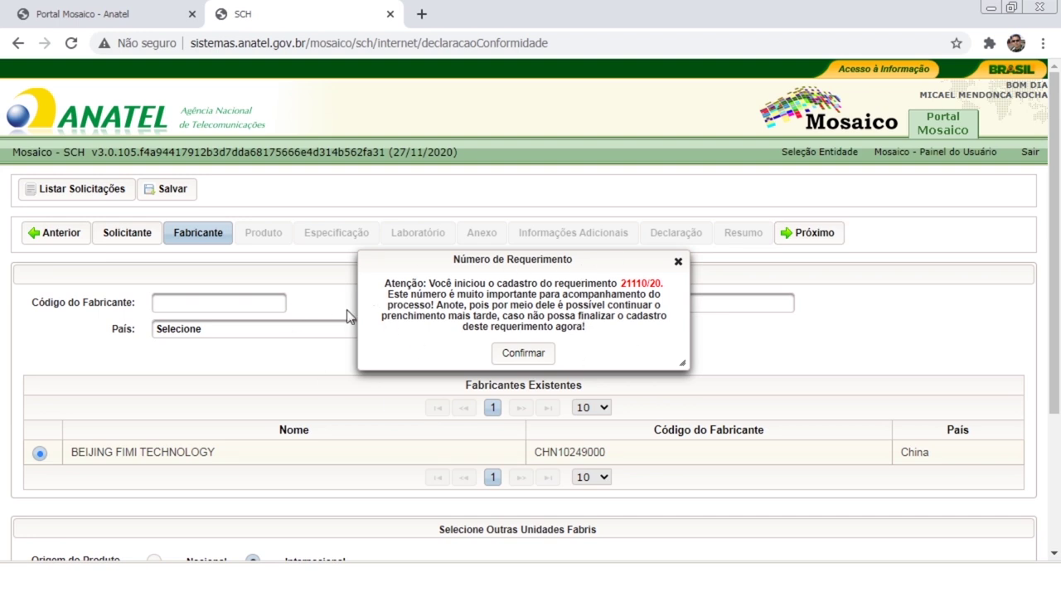
{"action": "left_click", "coordinate": [524, 355]}
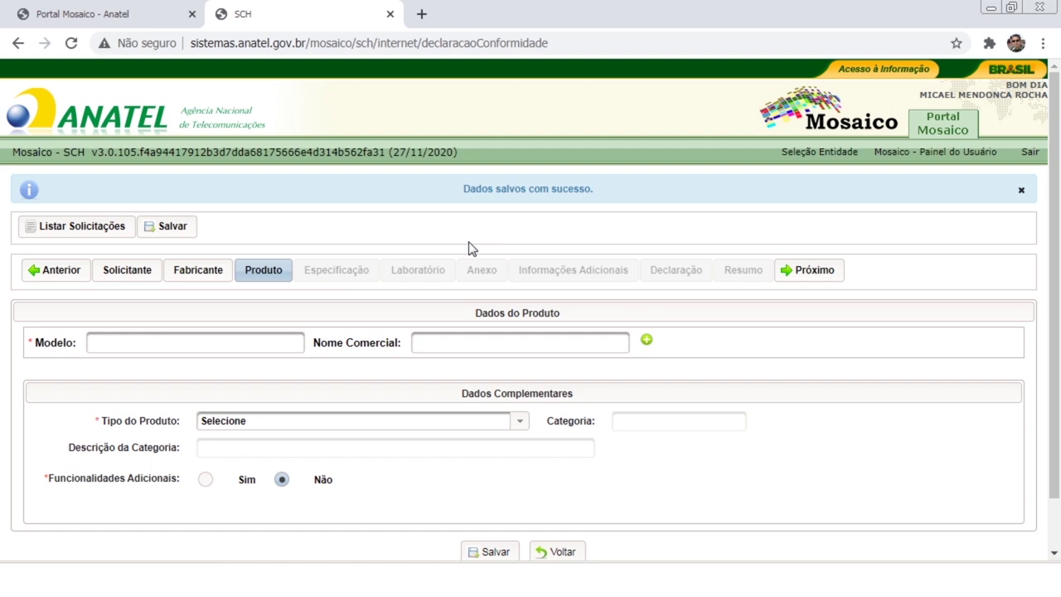
Switch to the folder of prepared documents and open the PDF FCC ID FIMI X8 2020 COLUNA DRONE.
{"action": "left_click", "coordinate": [442, 344]}
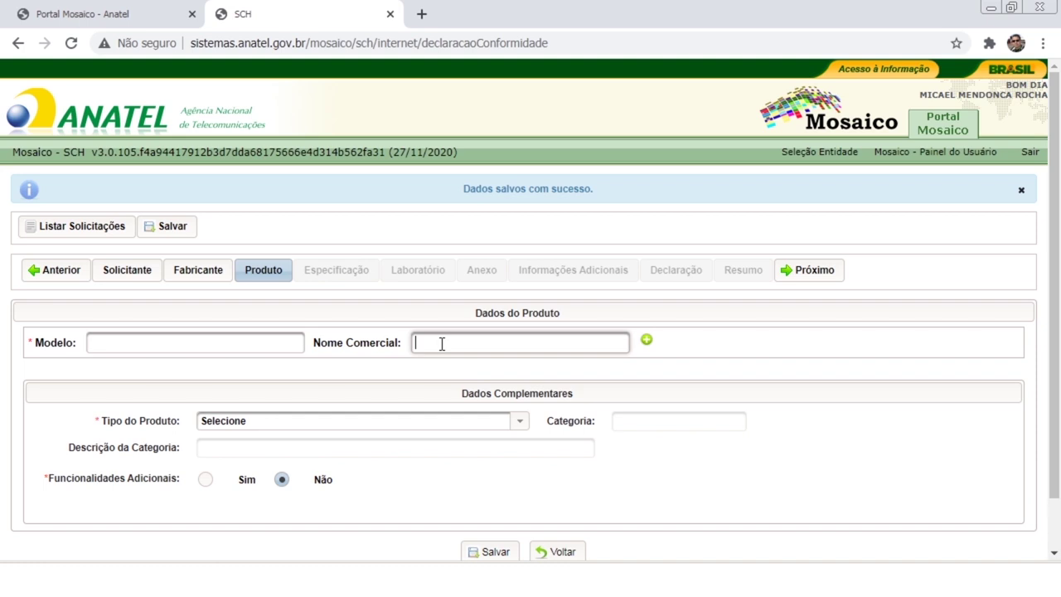
{"action": "left_click", "coordinate": [243, 344]}
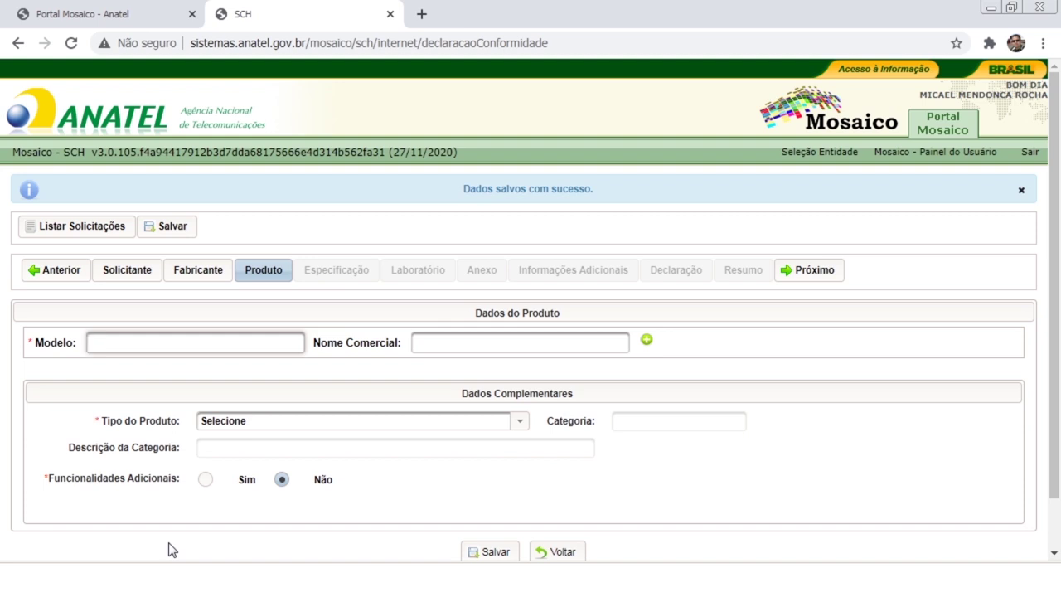
{"action": "key", "text": "alt+Tab"}
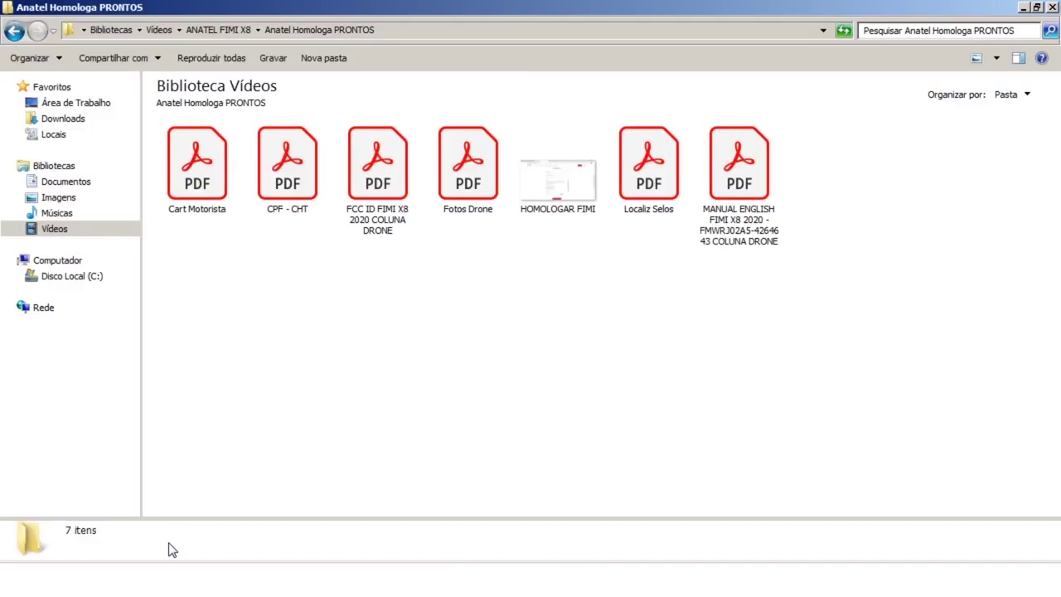
{"action": "left_click", "coordinate": [384, 224]}
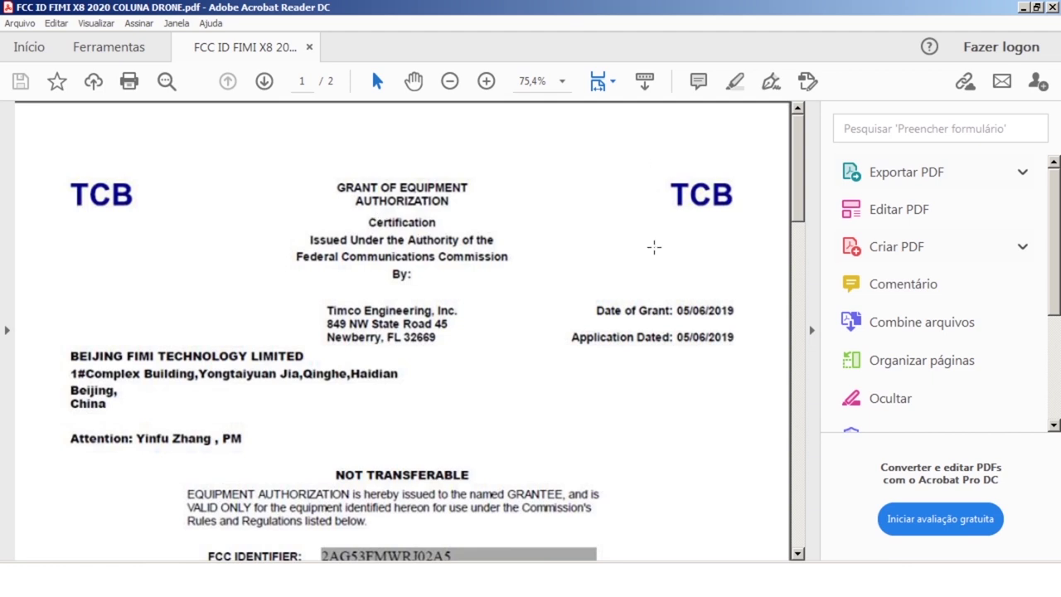
Examine both FCC grant pages for the FCC identifier, grantee name and equipment notes of the drone and remote controller.
{"action": "scroll", "coordinate": [654, 243], "scroll_direction": "down", "scroll_amount": 3}
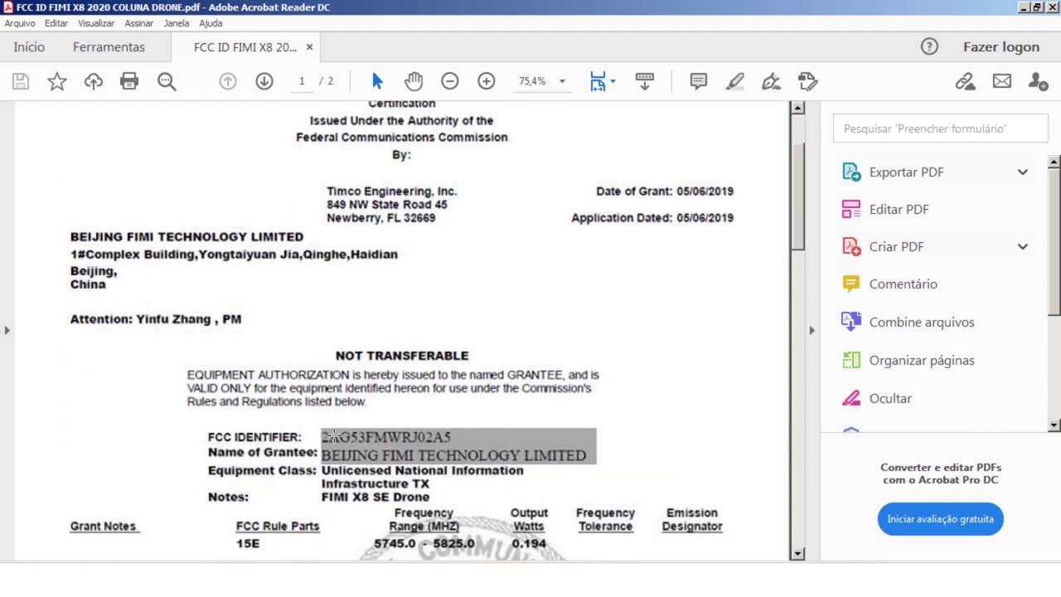
{"action": "scroll", "coordinate": [598, 334], "scroll_direction": "up", "scroll_amount": 1}
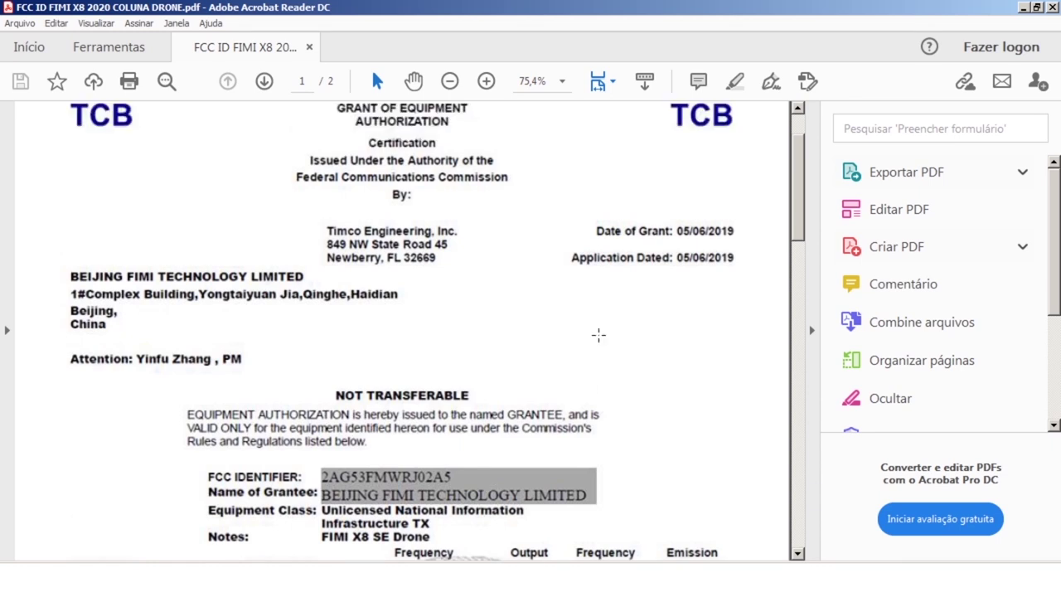
{"action": "scroll", "coordinate": [598, 334], "scroll_direction": "up", "scroll_amount": 2}
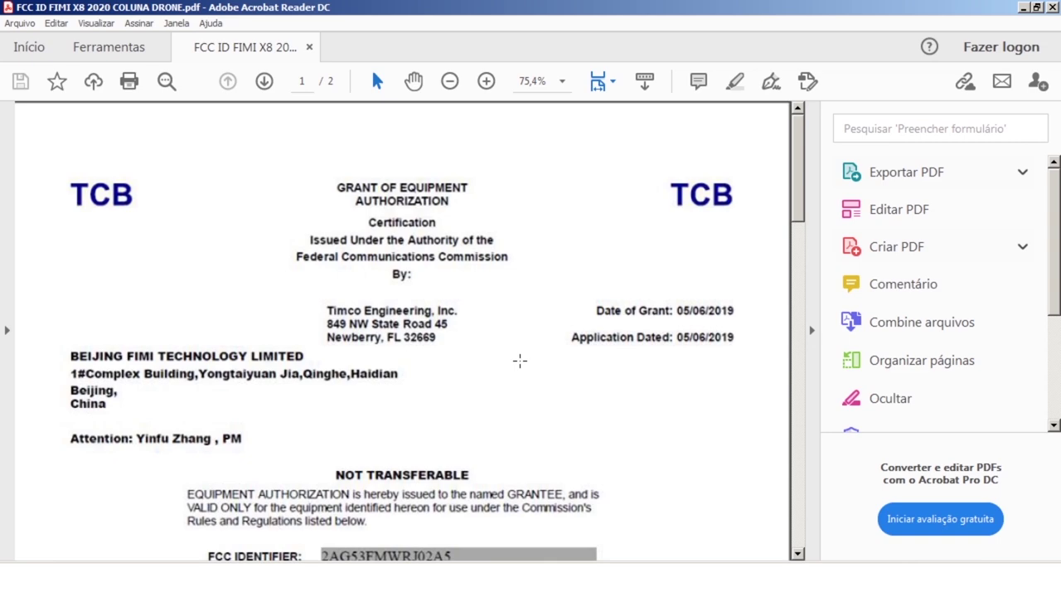
{"action": "scroll", "coordinate": [650, 441], "scroll_direction": "down", "scroll_amount": 2}
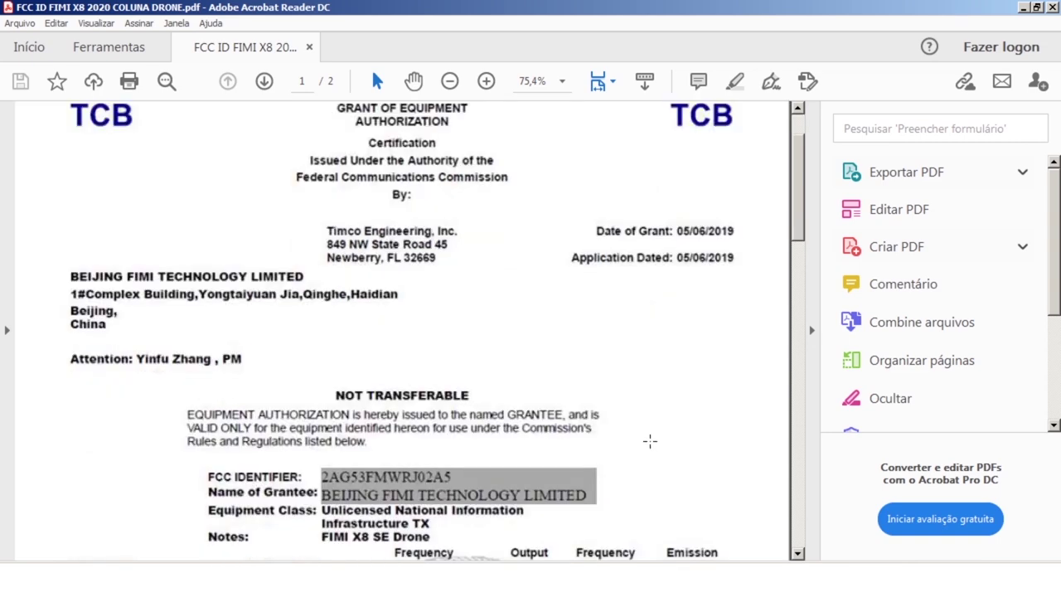
{"action": "scroll", "coordinate": [649, 440], "scroll_direction": "down", "scroll_amount": 3}
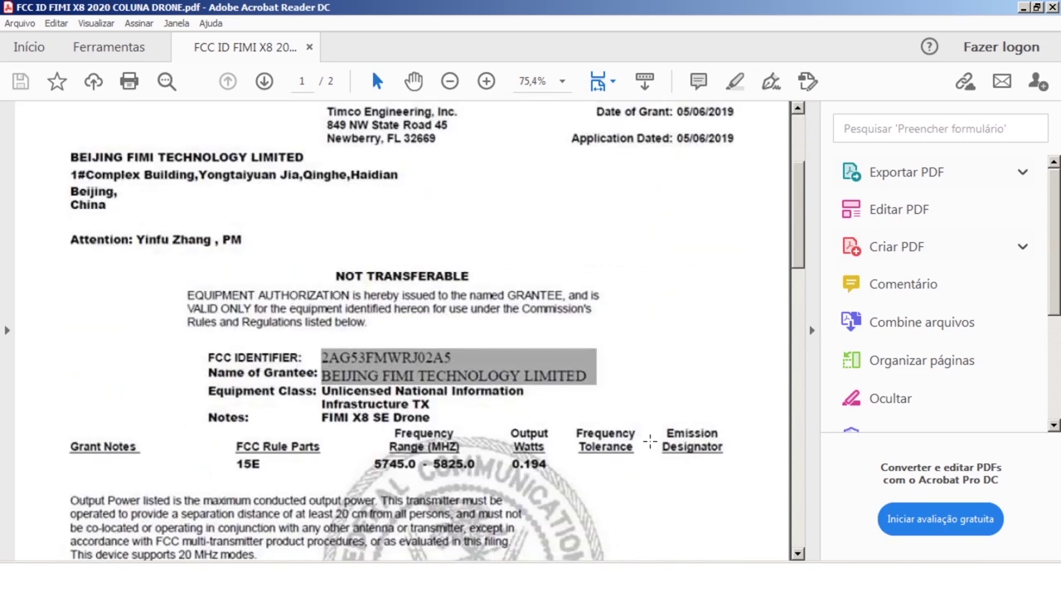
{"action": "scroll", "coordinate": [690, 296], "scroll_direction": "down", "scroll_amount": 2}
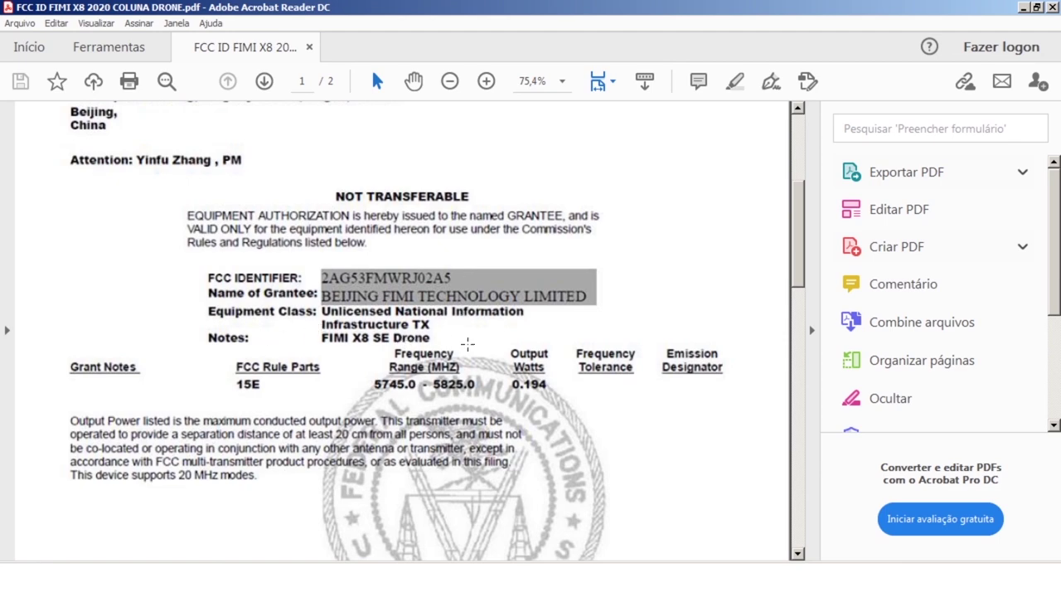
{"action": "scroll", "coordinate": [538, 335], "scroll_direction": "down", "scroll_amount": 3}
{"action": "scroll", "coordinate": [538, 335], "scroll_direction": "down", "scroll_amount": 6}
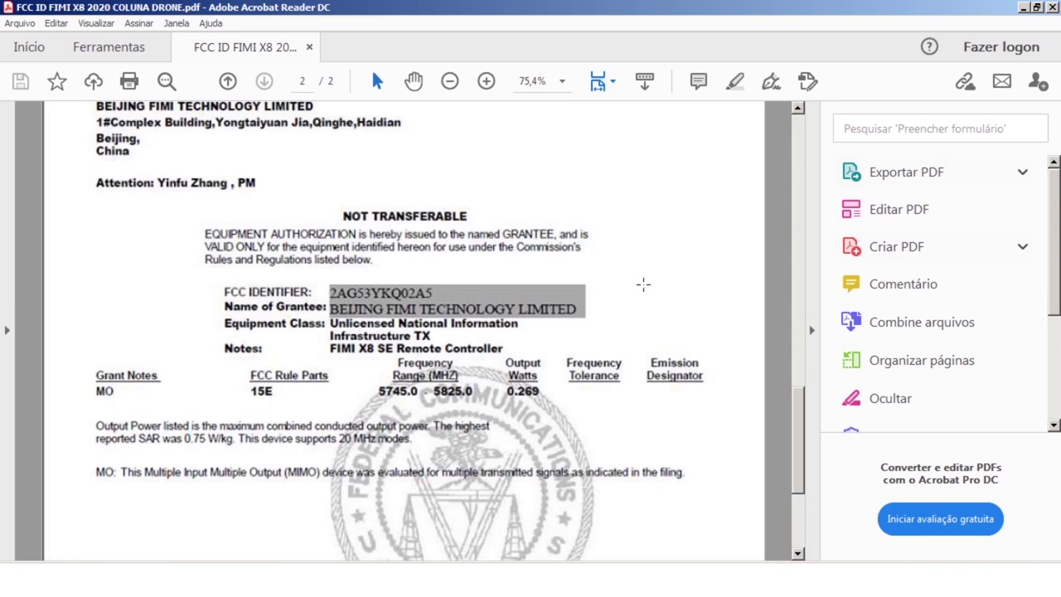
{"action": "scroll", "coordinate": [643, 284], "scroll_direction": "up", "scroll_amount": 10}
{"action": "scroll", "coordinate": [643, 284], "scroll_direction": "down", "scroll_amount": 3}
{"action": "scroll", "coordinate": [644, 284], "scroll_direction": "up", "scroll_amount": 3}
{"action": "scroll", "coordinate": [618, 286], "scroll_direction": "down", "scroll_amount": 3}
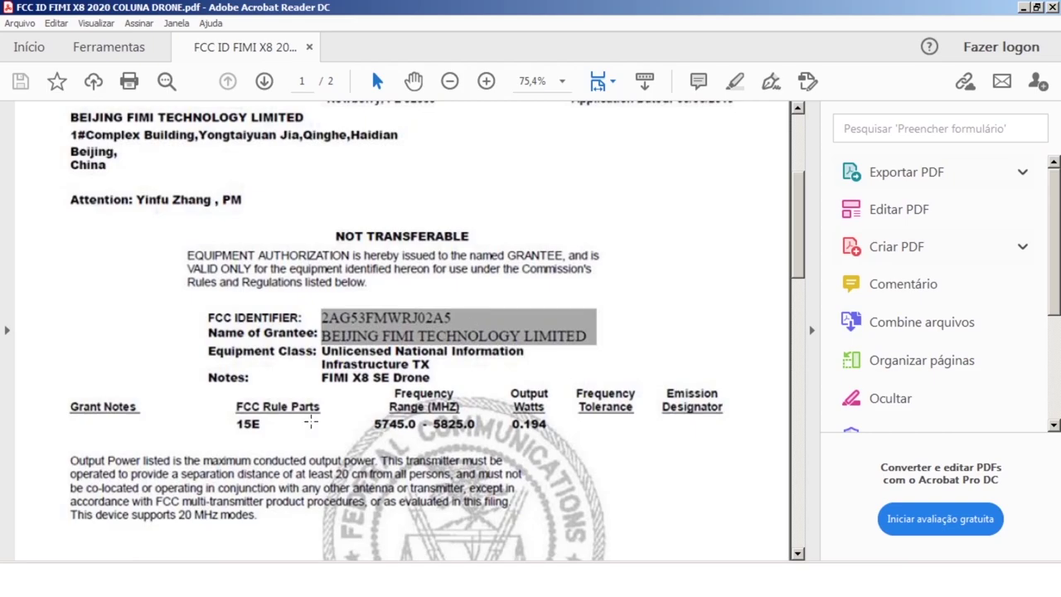
Switch back to the browser form and set the product's Modelo to 2AG53FMWRJ02A5.
{"action": "key", "text": "alt+Tab"}
{"action": "left_click", "coordinate": [197, 350]}
{"action": "type", "text": "2AG53FMWRJ02A5"}
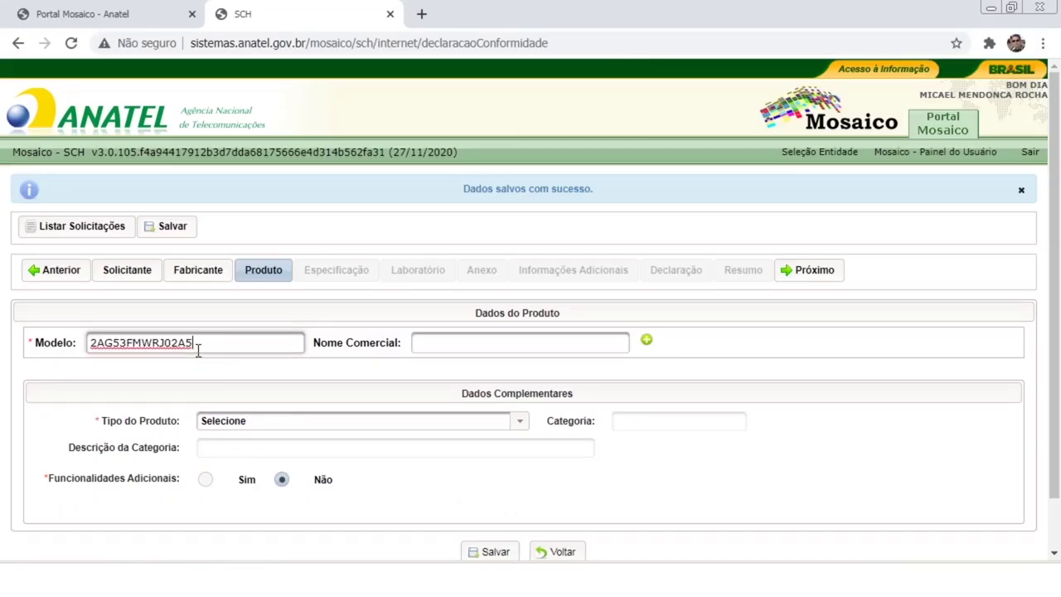
{"action": "left_click", "coordinate": [571, 346]}
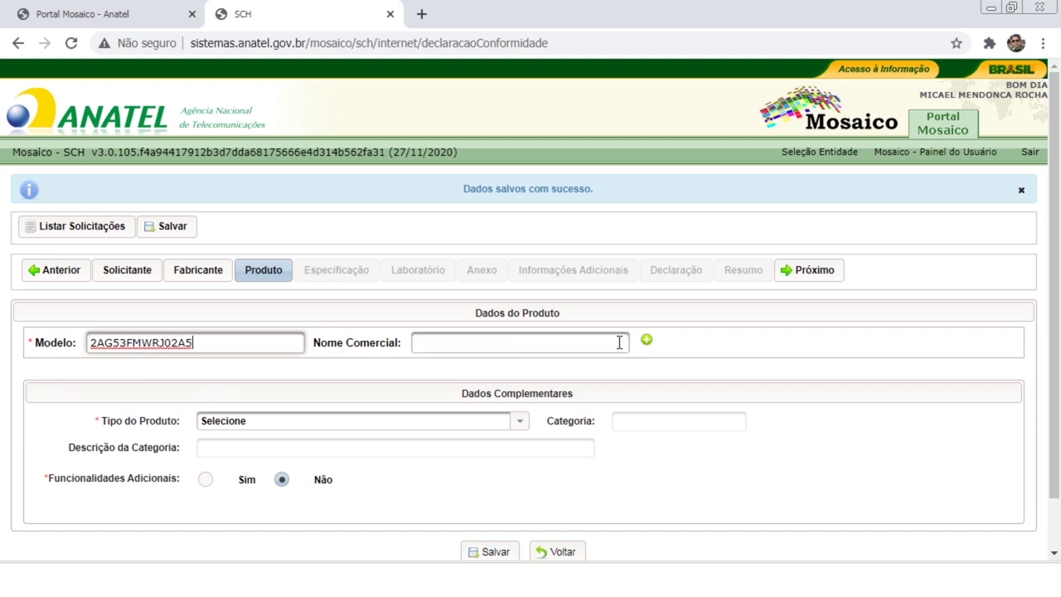
{"action": "key", "text": "Tab"}
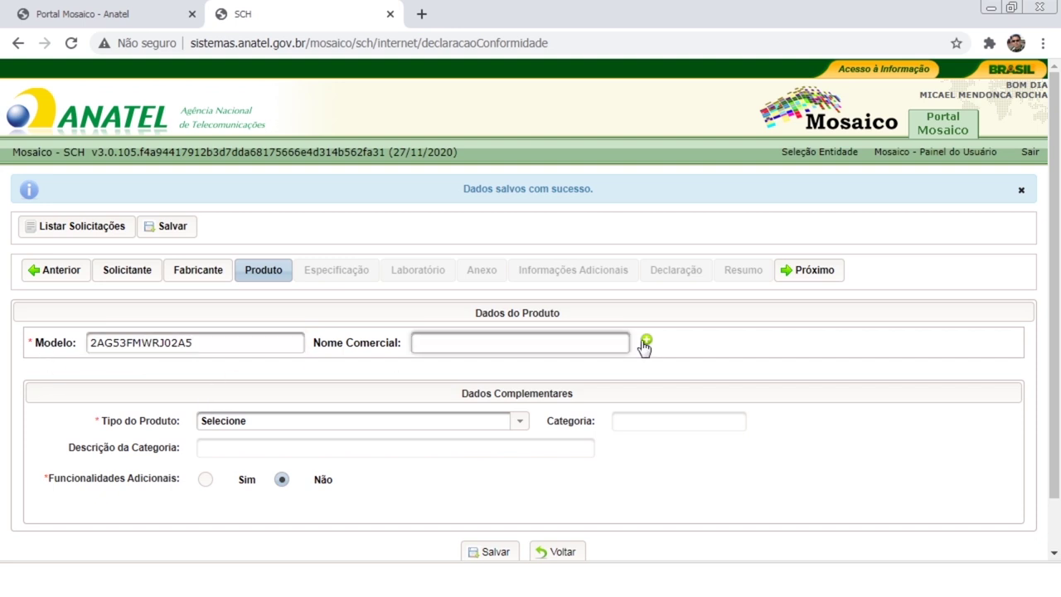
Add a second product model entry and set its Modelo to 2AG53YKQ02A5.
{"action": "left_click", "coordinate": [646, 340]}
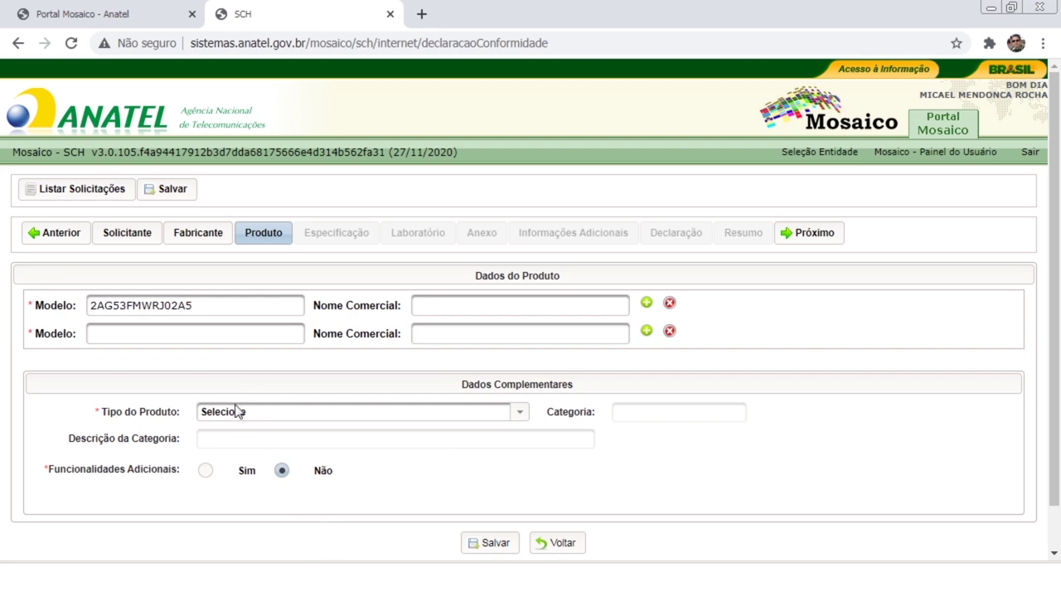
{"action": "left_click", "coordinate": [268, 334]}
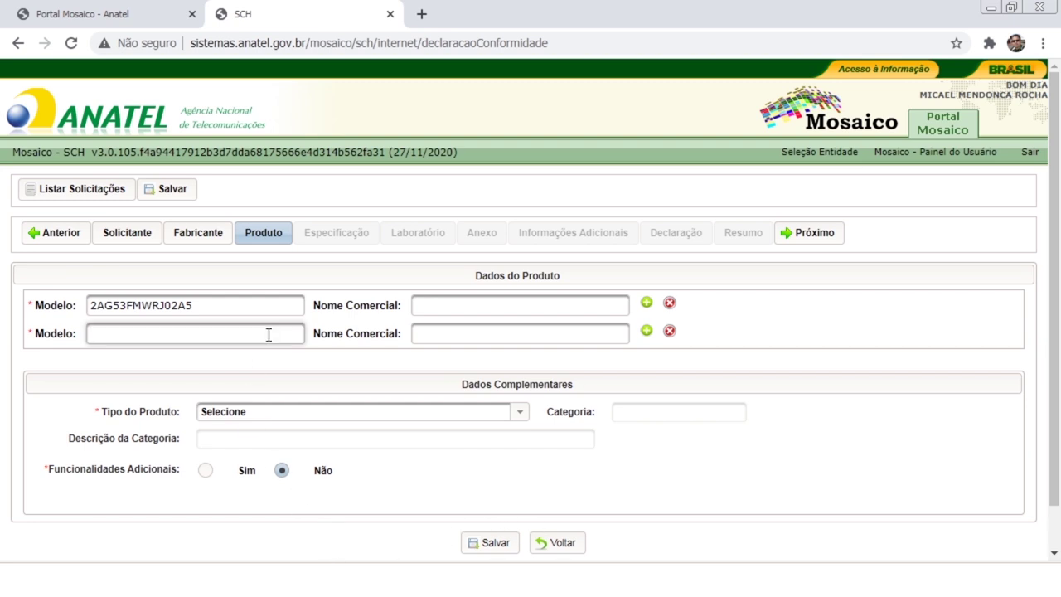
{"action": "type", "text": "2AG53YKQ02A5"}
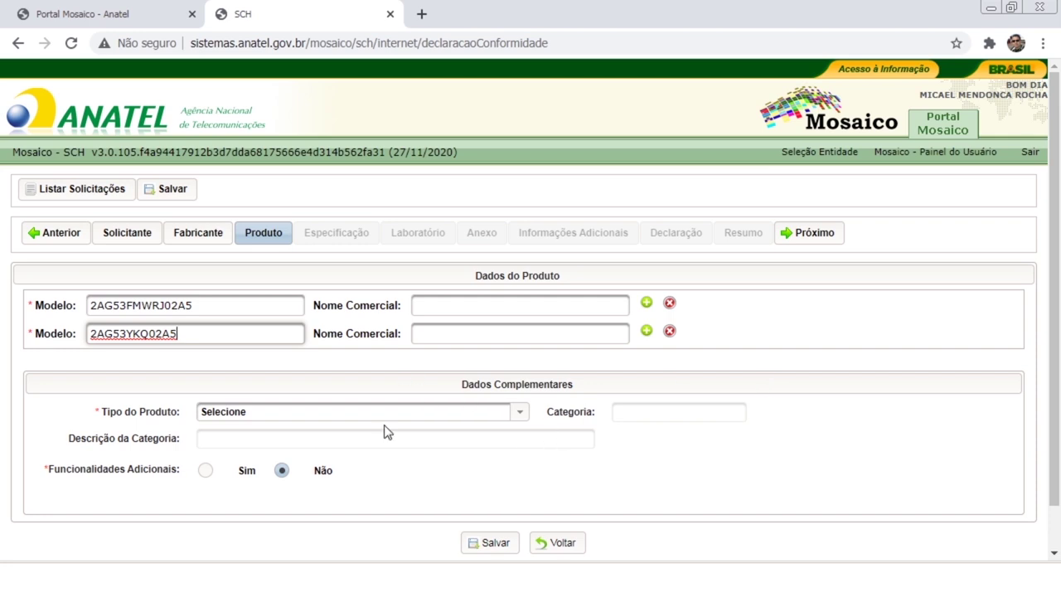
Set Tipo do Produto to Transceptor de Radiação Restrita and save the product stage.
{"action": "left_click", "coordinate": [315, 412]}
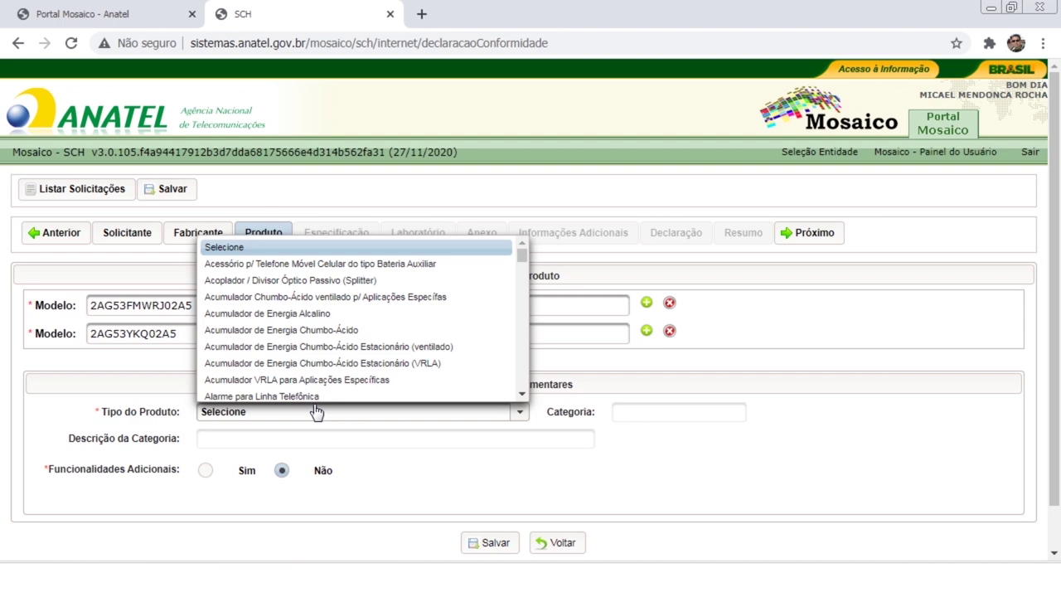
{"action": "scroll", "coordinate": [528, 307], "scroll_direction": "down", "scroll_amount": 15}
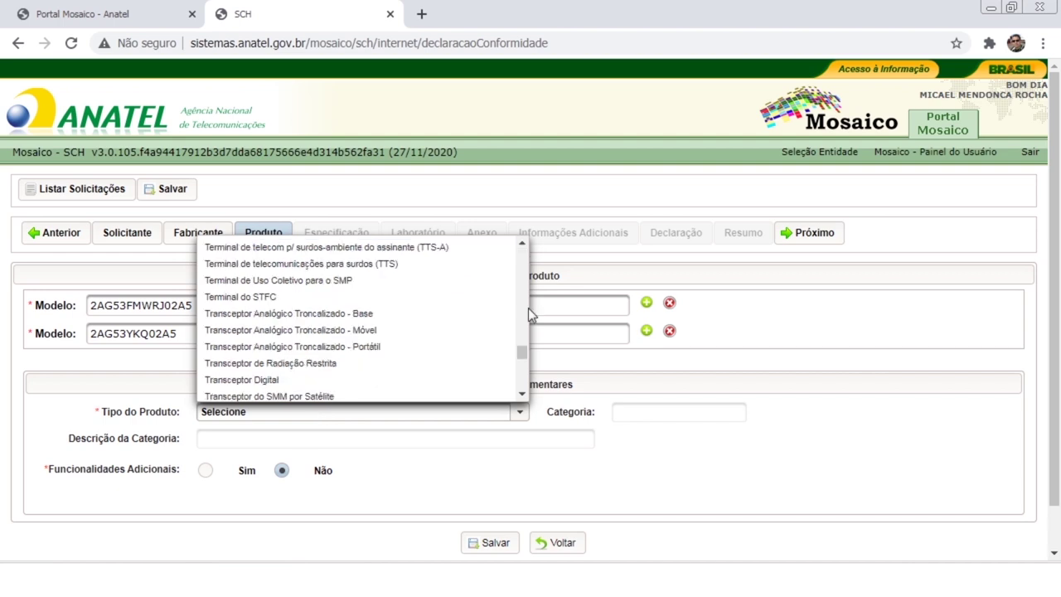
{"action": "left_click", "coordinate": [310, 368]}
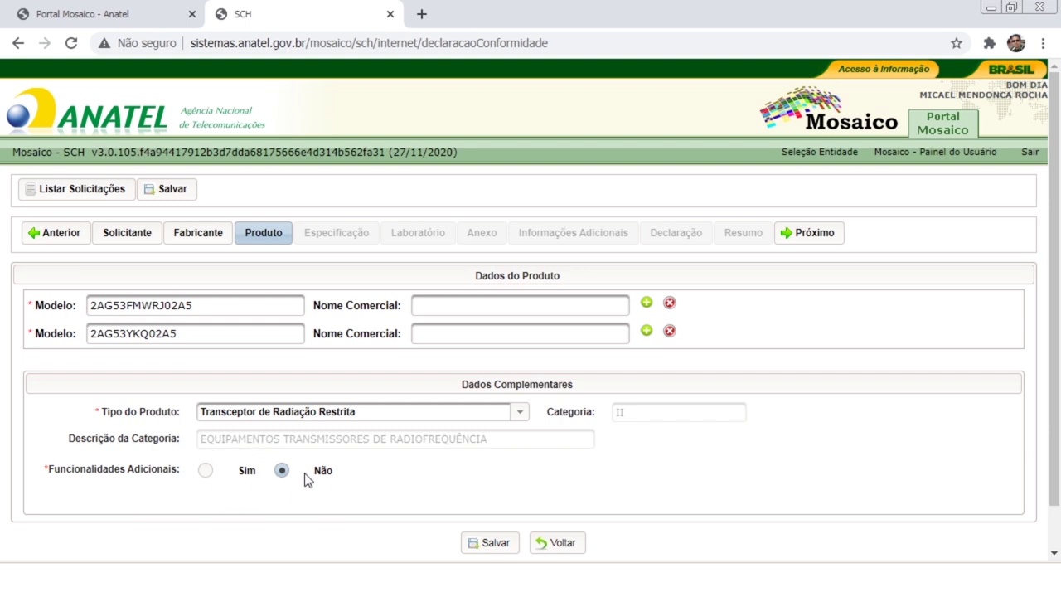
{"action": "left_click", "coordinate": [495, 543]}
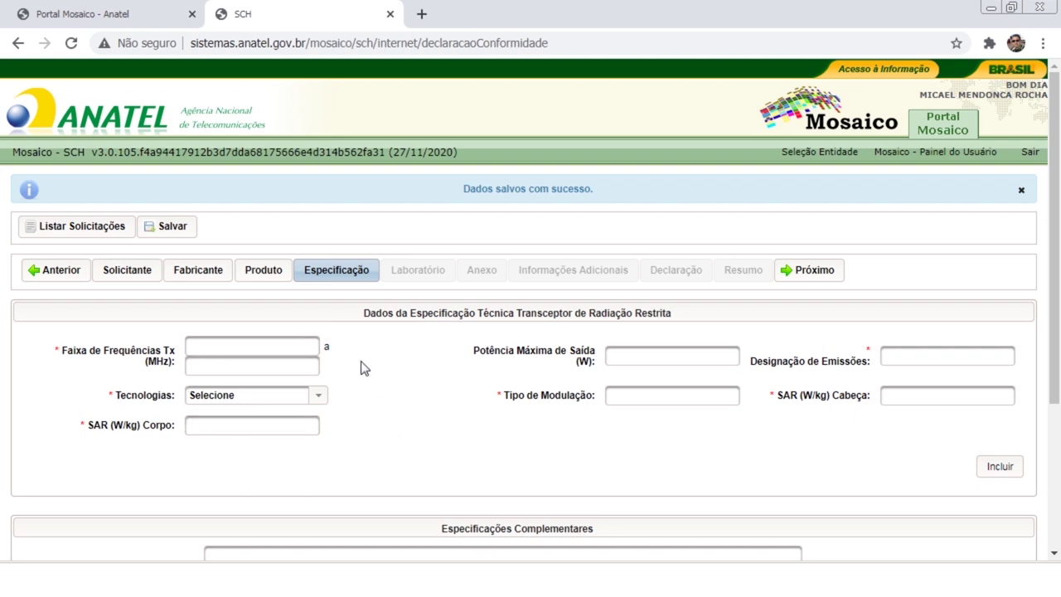
Switch to the PDF FREQUENCIAS FIMI X8 2020 HOMOLOGAÇÃO ANATEL COLUNA DRONE and copy the drone's frequency range 5.745,0 a 5.825,0.
{"action": "left_click", "coordinate": [214, 581]}
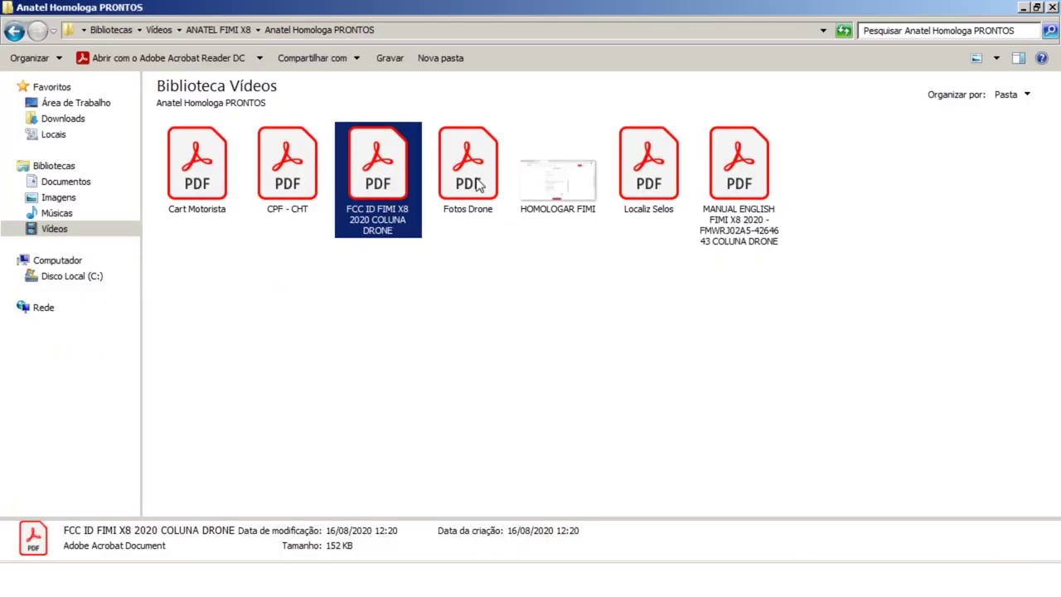
{"action": "key", "text": "alt+Tab"}
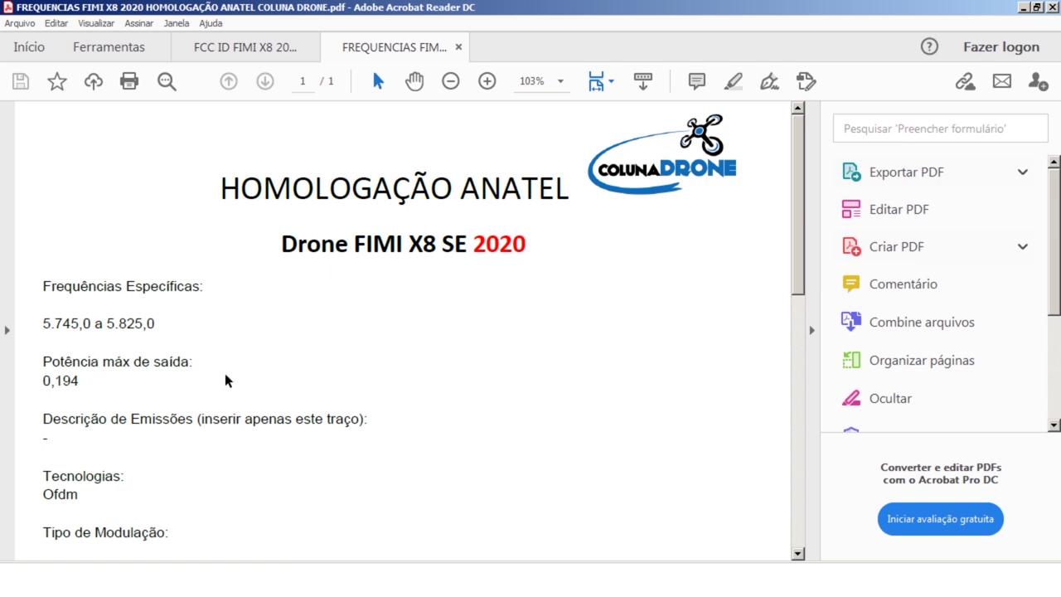
{"action": "scroll", "coordinate": [219, 375], "scroll_direction": "down", "scroll_amount": 1}
{"action": "scroll", "coordinate": [339, 481], "scroll_direction": "up", "scroll_amount": 1}
{"action": "left_click_drag", "start_coordinate": [44, 322], "coordinate": [155, 324]}
{"action": "key", "text": "ctrl+c"}
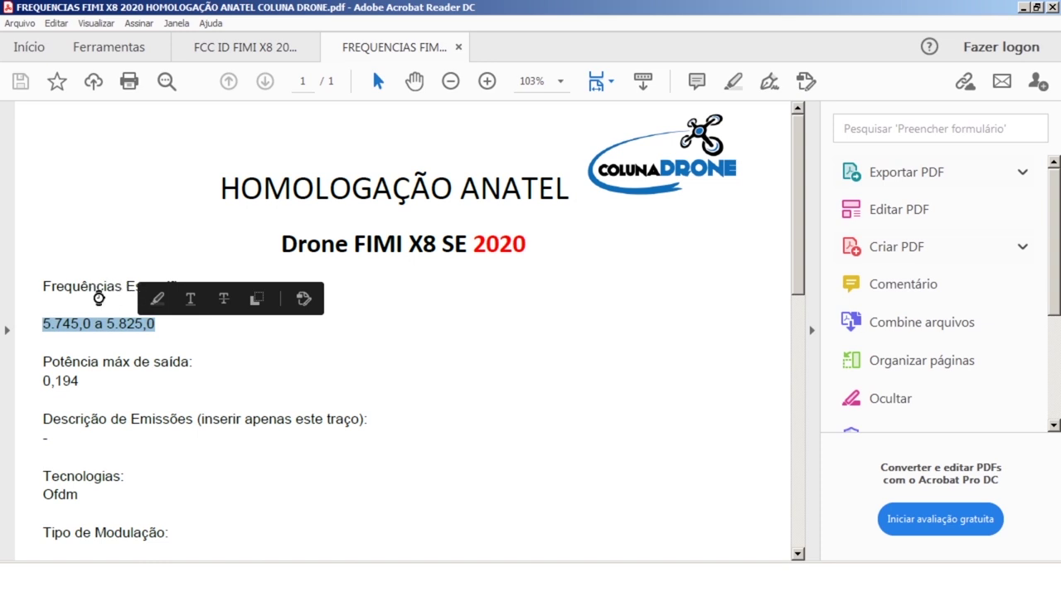
{"action": "left_click", "coordinate": [94, 287]}
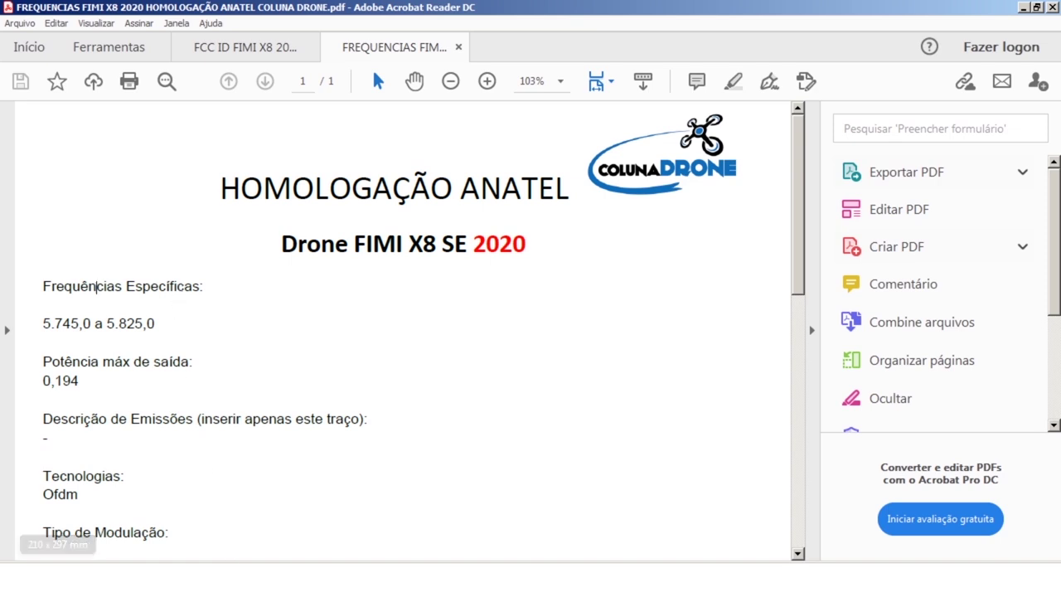
Examine the drone and radio sections of the frequency PDF for the technical values each device requires.
{"action": "left_click_drag", "start_coordinate": [355, 241], "coordinate": [538, 237]}
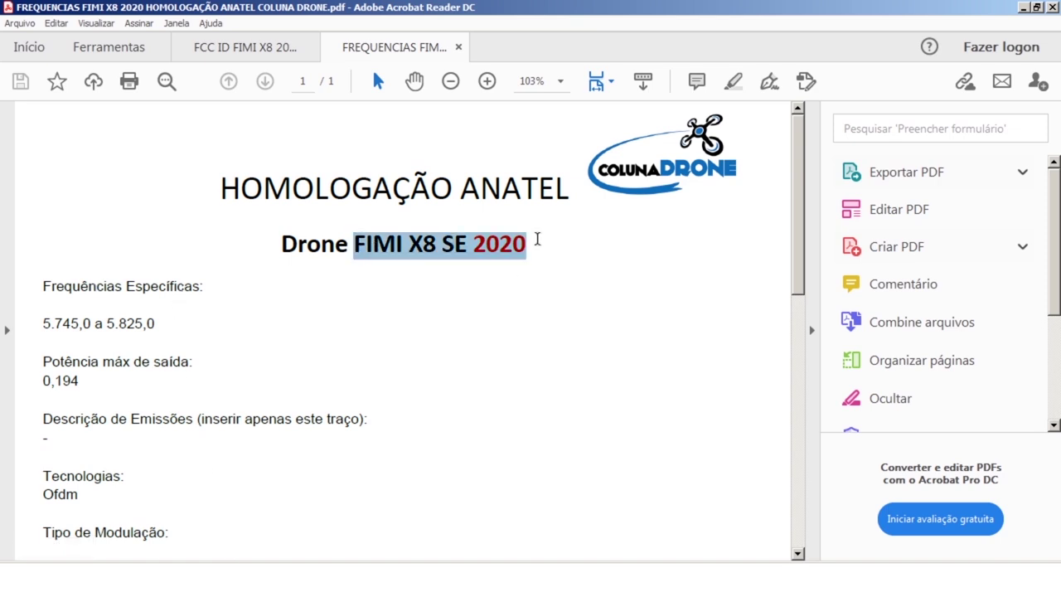
{"action": "scroll", "coordinate": [561, 319], "scroll_direction": "down", "scroll_amount": 5}
{"action": "scroll", "coordinate": [561, 318], "scroll_direction": "down", "scroll_amount": 3}
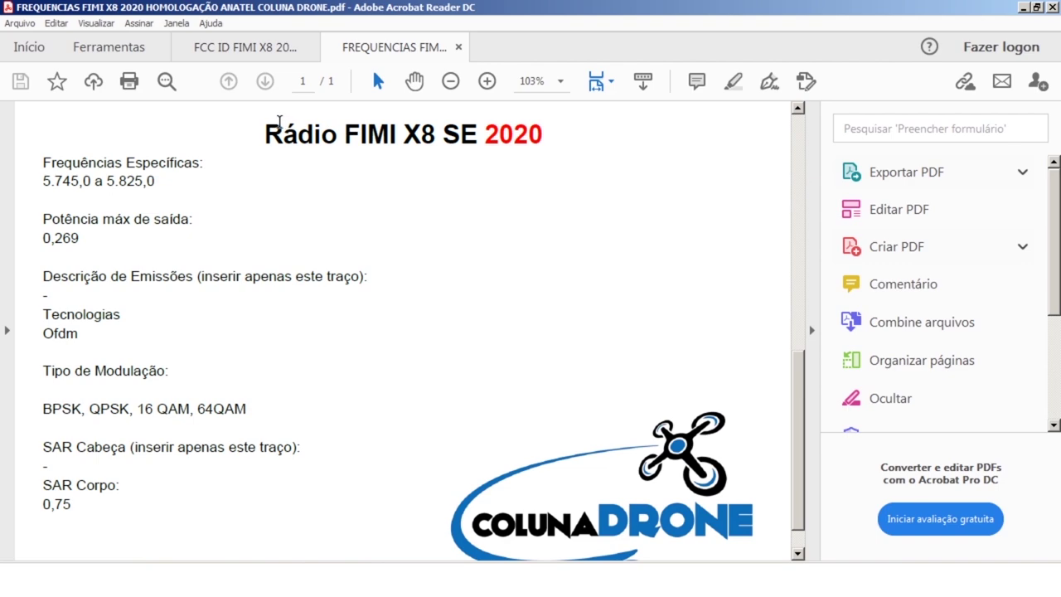
{"action": "left_click_drag", "start_coordinate": [280, 124], "coordinate": [588, 141]}
{"action": "left_click", "coordinate": [580, 300]}
{"action": "scroll", "coordinate": [581, 301], "scroll_direction": "up", "scroll_amount": 8}
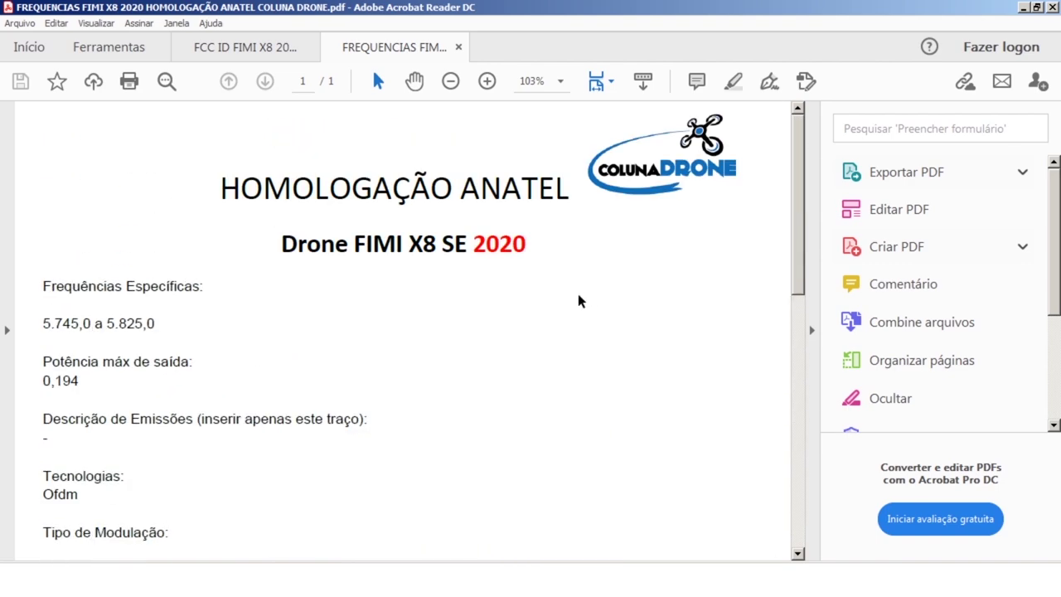
{"action": "scroll", "coordinate": [580, 301], "scroll_direction": "down", "scroll_amount": 1}
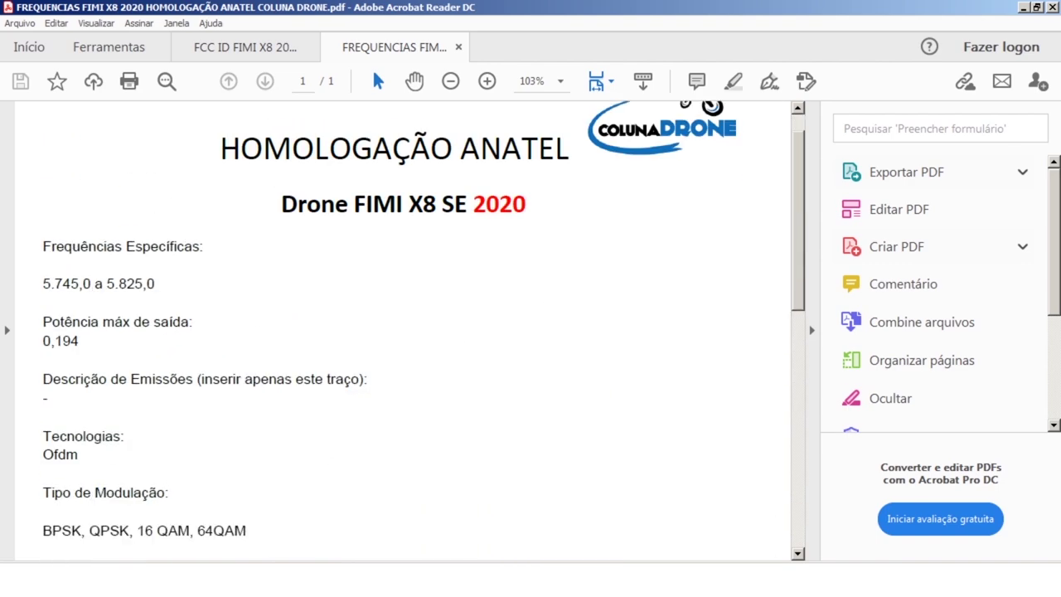
Include the drone's technical specification in the browser form: 5.745,0 to 5.825,0 MHz, 0,194 W, emissions -, OFDM, BPSK, QPSK, 16 QAM, 64QAM, both SAR values -.
{"action": "left_click", "coordinate": [205, 555]}
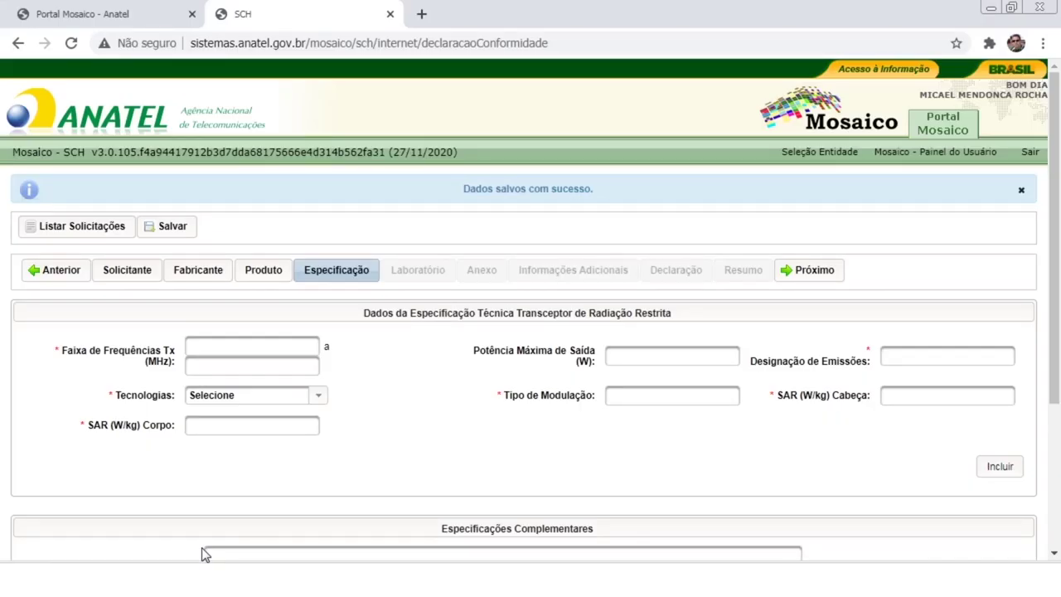
{"action": "left_click", "coordinate": [281, 341]}
{"action": "key", "text": "ctrl+v"}
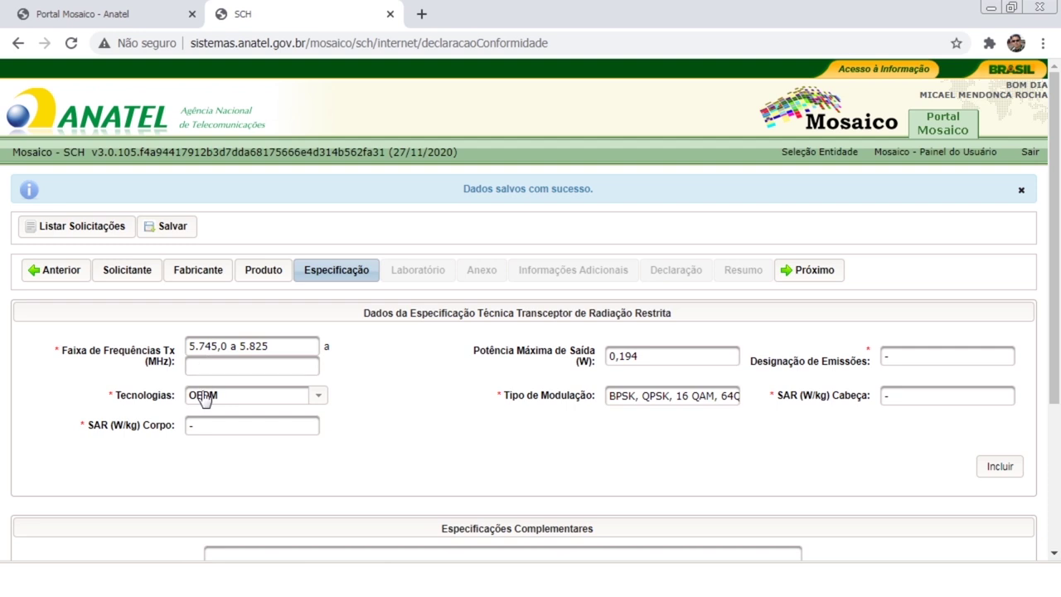
{"action": "left_click", "coordinate": [316, 398]}
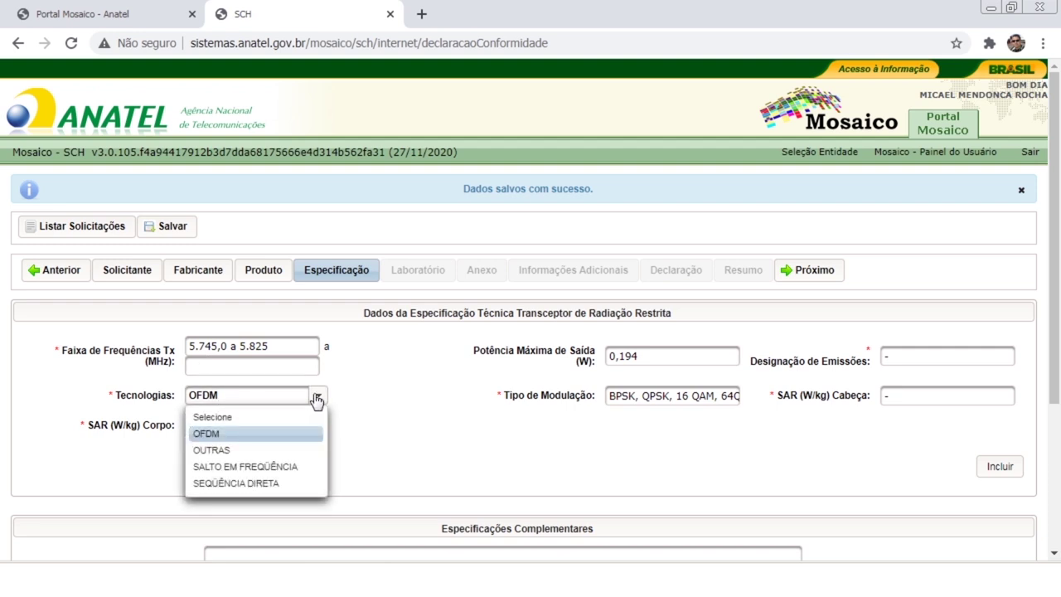
{"action": "left_click", "coordinate": [316, 399]}
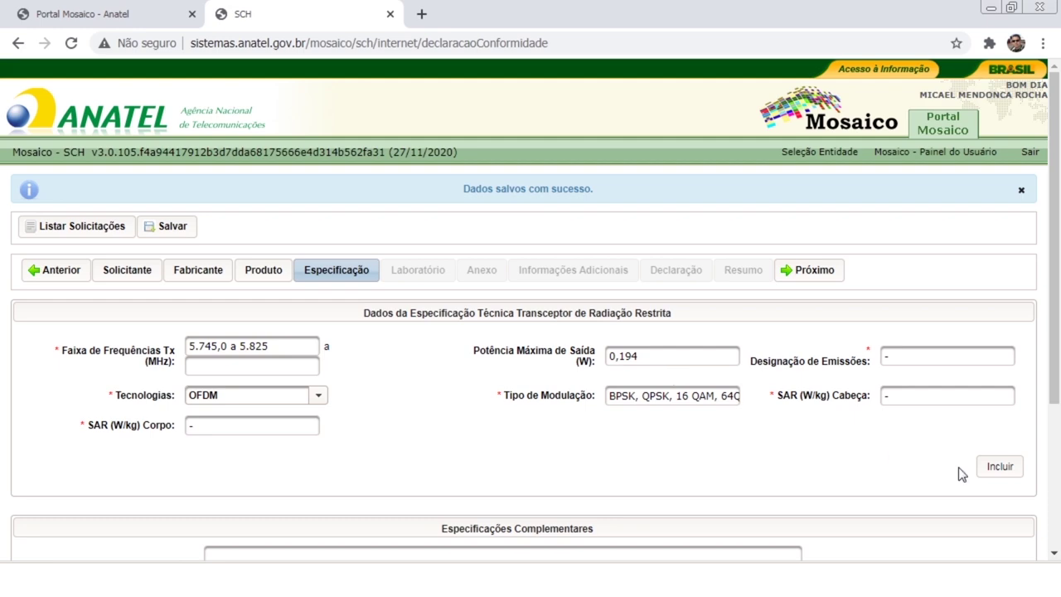
{"action": "left_click", "coordinate": [1002, 468]}
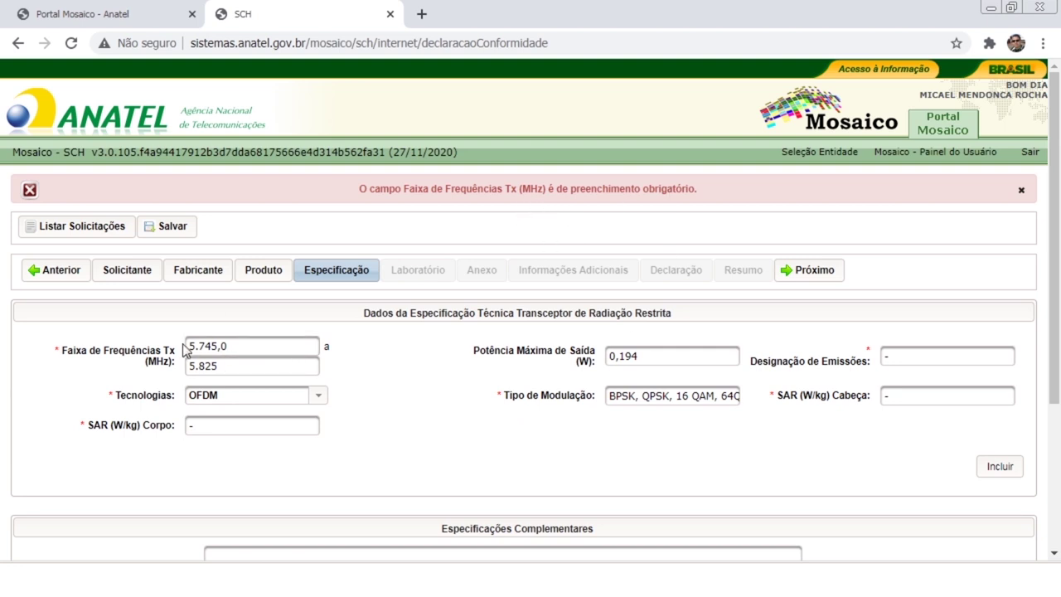
{"action": "left_click", "coordinate": [237, 368]}
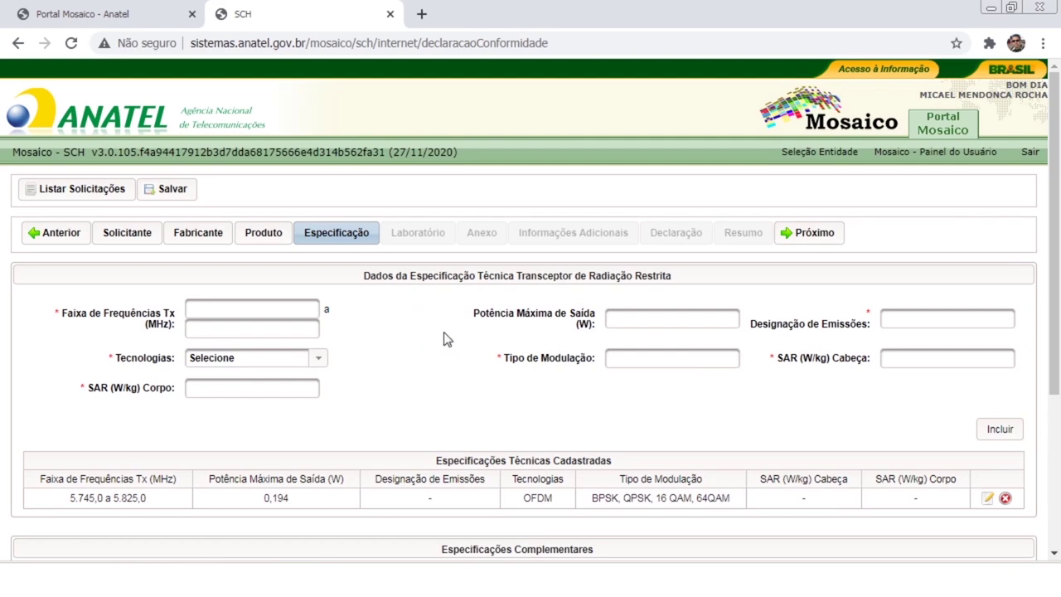
Include the radio's specification from the PDF: 5.745,0 to 5.825,0 MHz, 0,269 W, emissions -, OFDM, BPSK, QPSK, 16 QAM, 64QAM, SAR Cabeça -, Corpo 0,75.
{"action": "scroll", "coordinate": [444, 339], "scroll_direction": "down", "scroll_amount": 3}
{"action": "scroll", "coordinate": [444, 339], "scroll_direction": "up", "scroll_amount": 3}
{"action": "left_click", "coordinate": [374, 584]}
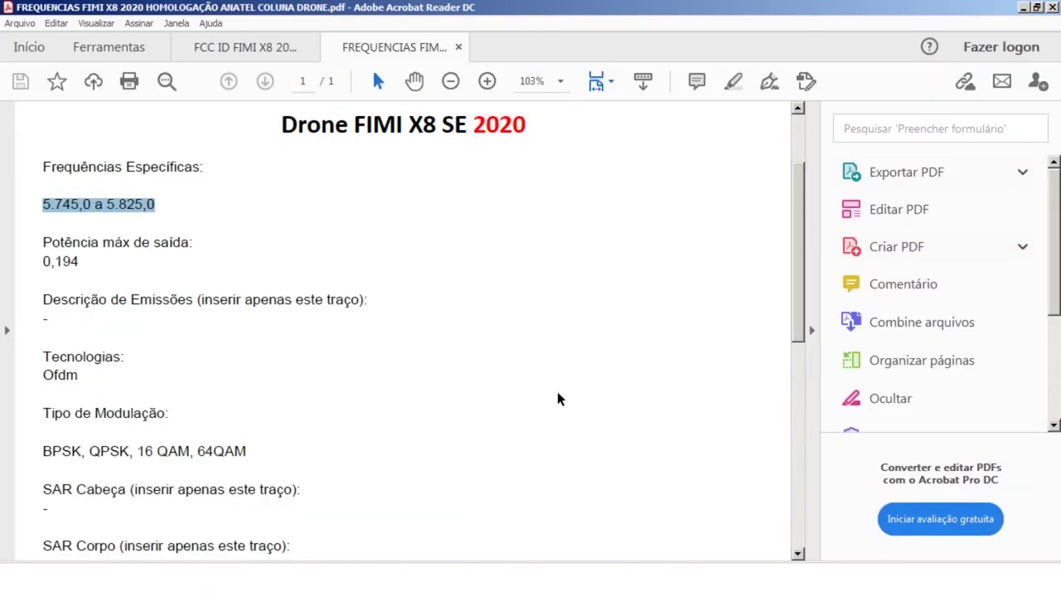
{"action": "scroll", "coordinate": [557, 398], "scroll_direction": "down", "scroll_amount": 10}
{"action": "scroll", "coordinate": [558, 399], "scroll_direction": "down", "scroll_amount": 1}
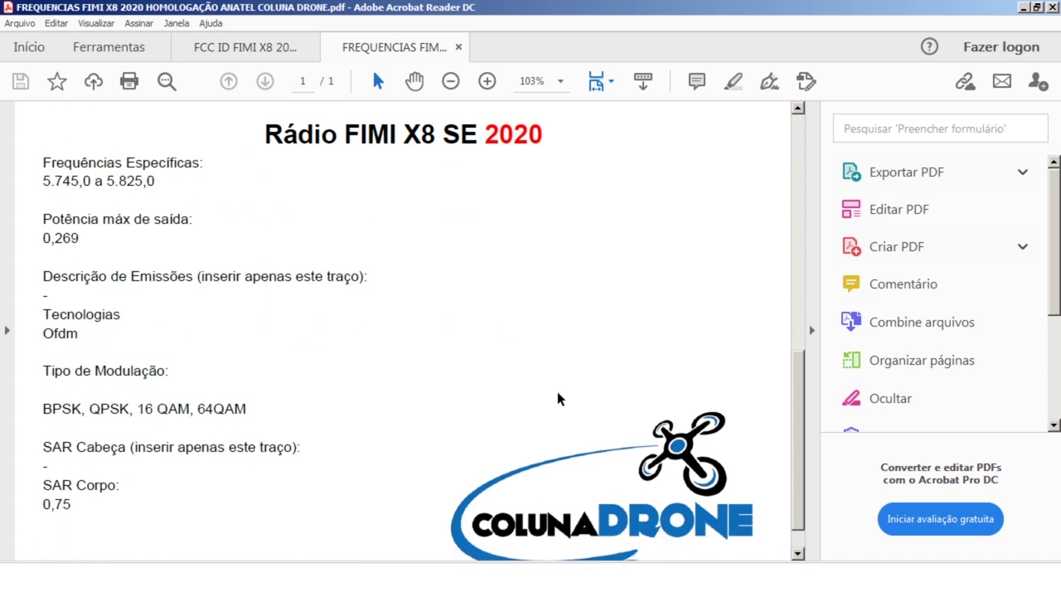
{"action": "left_click_drag", "start_coordinate": [43, 180], "coordinate": [98, 182]}
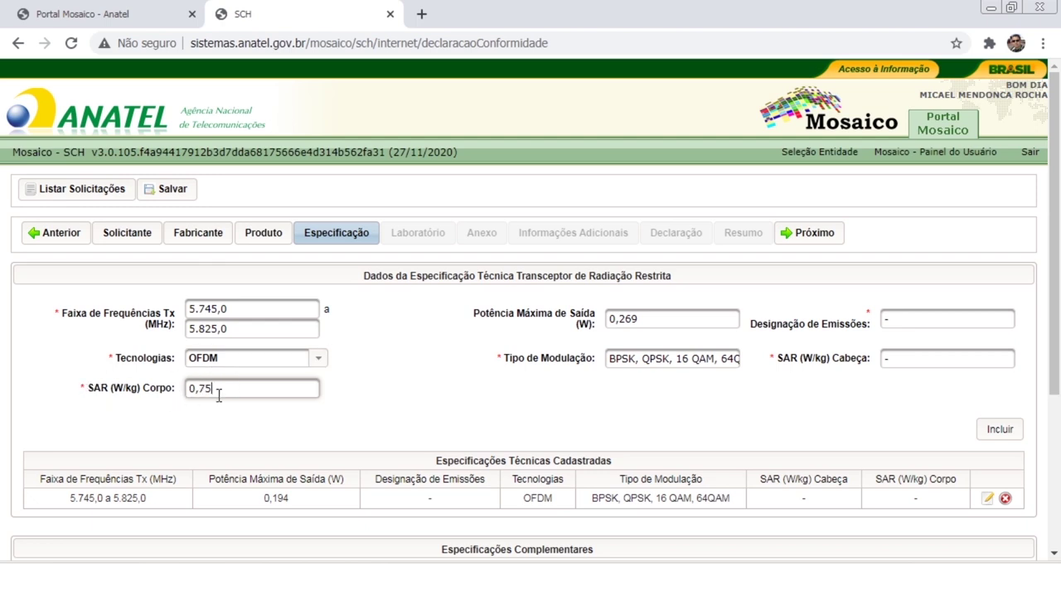
{"action": "left_click", "coordinate": [1012, 428]}
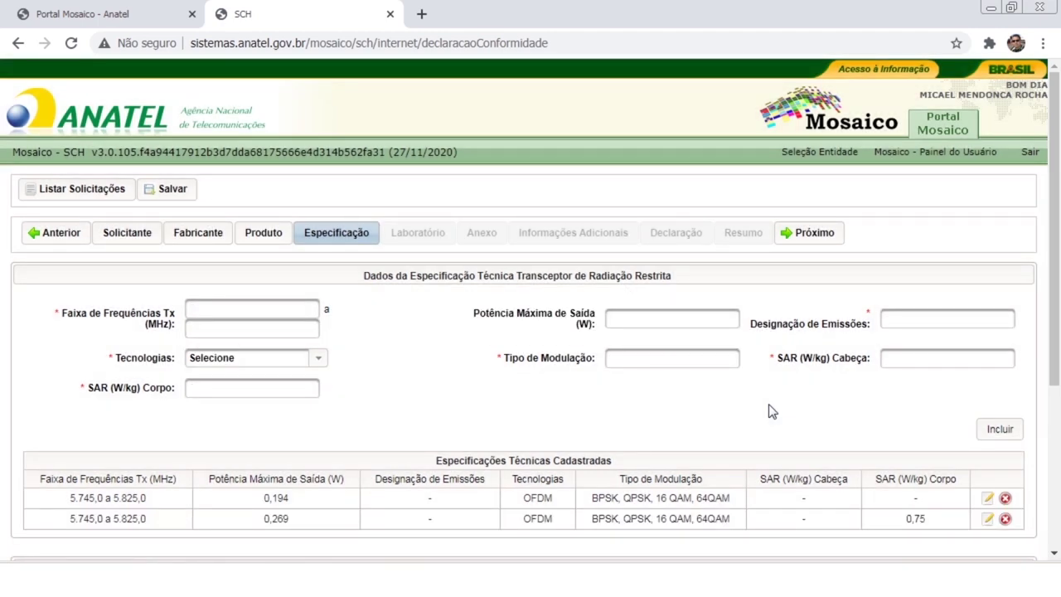
Enter the lines "SN DRONE -" and "SN RÁDIO -" in Especificações Complementares.
{"action": "scroll", "coordinate": [771, 411], "scroll_direction": "down", "scroll_amount": 3}
{"action": "left_click", "coordinate": [770, 409]}
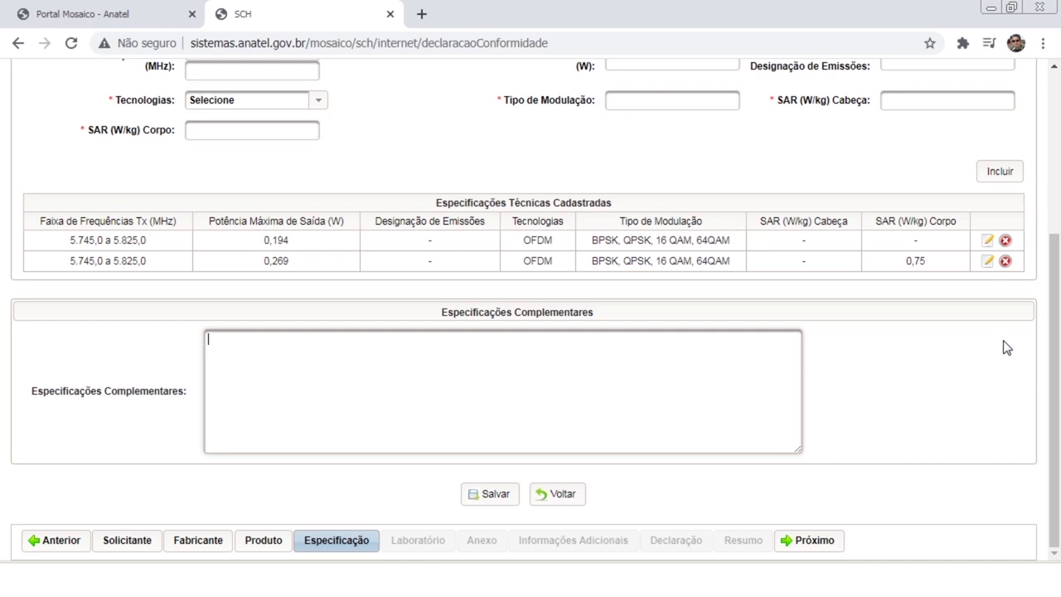
{"action": "type", "text": "sn"}
{"action": "key", "text": "BackSpace"}
{"action": "key", "text": "BackSpace"}
{"action": "key", "text": "BackSpace"}
{"action": "type", "text": "SN DRONE -"}
{"action": "key", "text": "Return"}
{"action": "type", "text": "SN"}
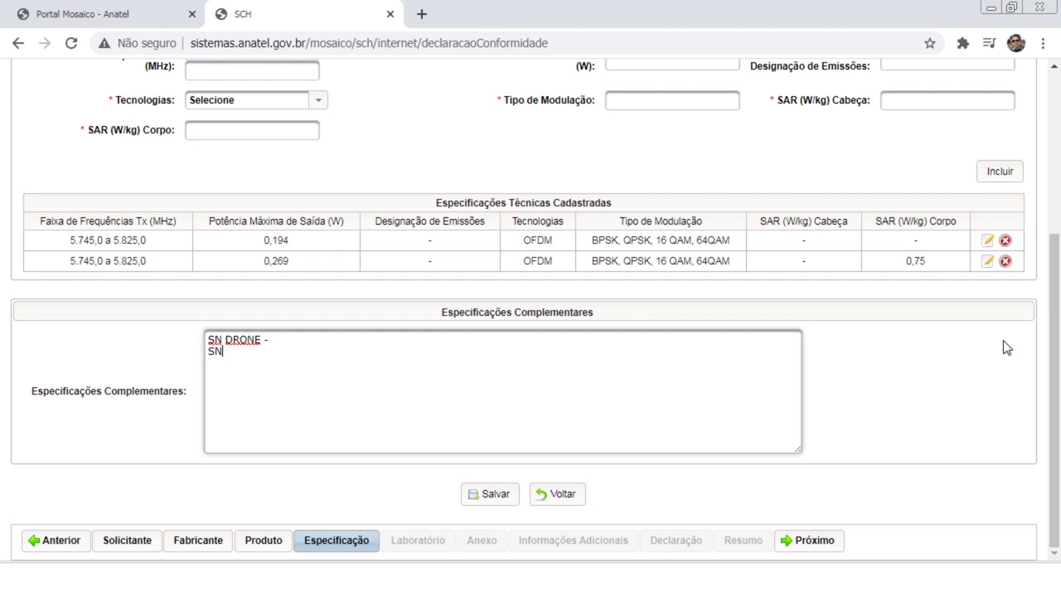
{"action": "type", "text": " RÁDIO -"}
Proceed to the laboratory stage and save it with Origem do Laboratório set to Não se Aplica.
{"action": "left_click", "coordinate": [767, 541]}
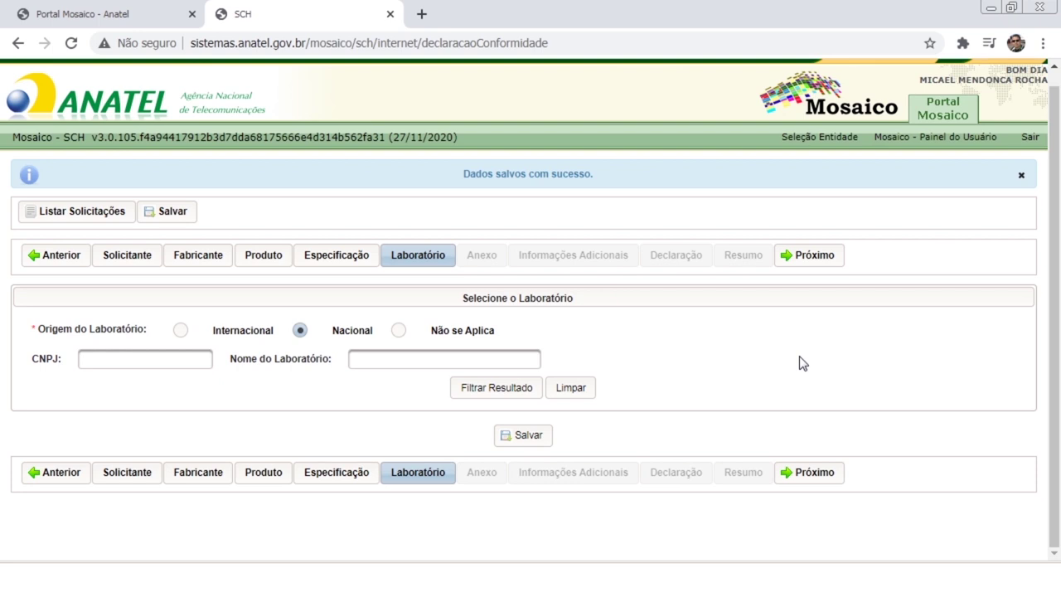
{"action": "left_click", "coordinate": [396, 332]}
{"action": "left_click", "coordinate": [505, 356]}
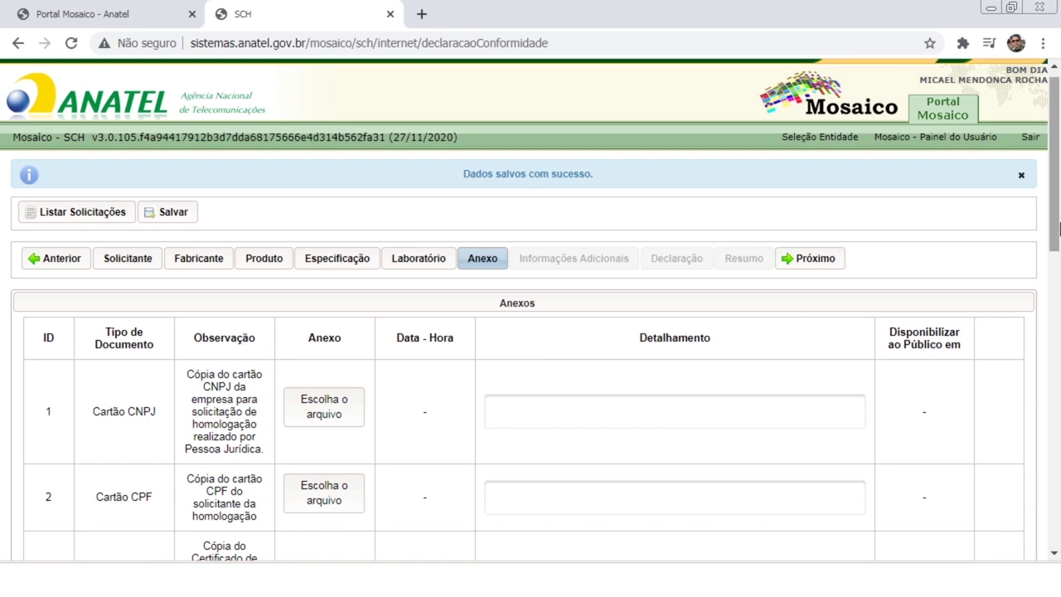
Examine the attachment list from Cartão CNPJ to Selo ANATEL for the documents marked as mandatory.
{"action": "left_click_drag", "start_coordinate": [1055, 228], "coordinate": [1055, 293]}
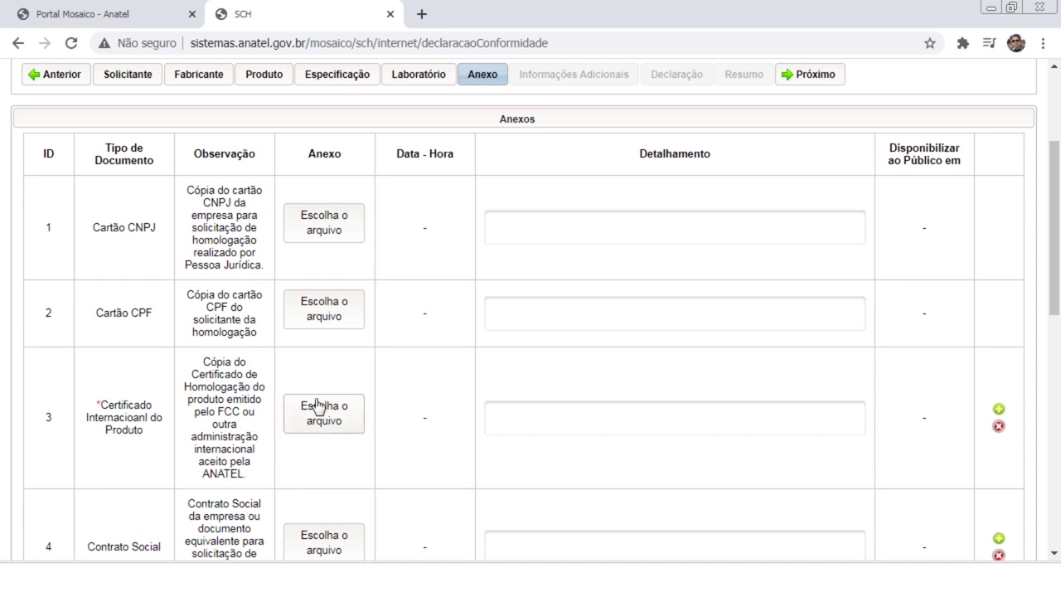
{"action": "scroll", "coordinate": [1058, 303], "scroll_direction": "down", "scroll_amount": 1}
{"action": "left_click_drag", "start_coordinate": [1058, 303], "coordinate": [1057, 406]}
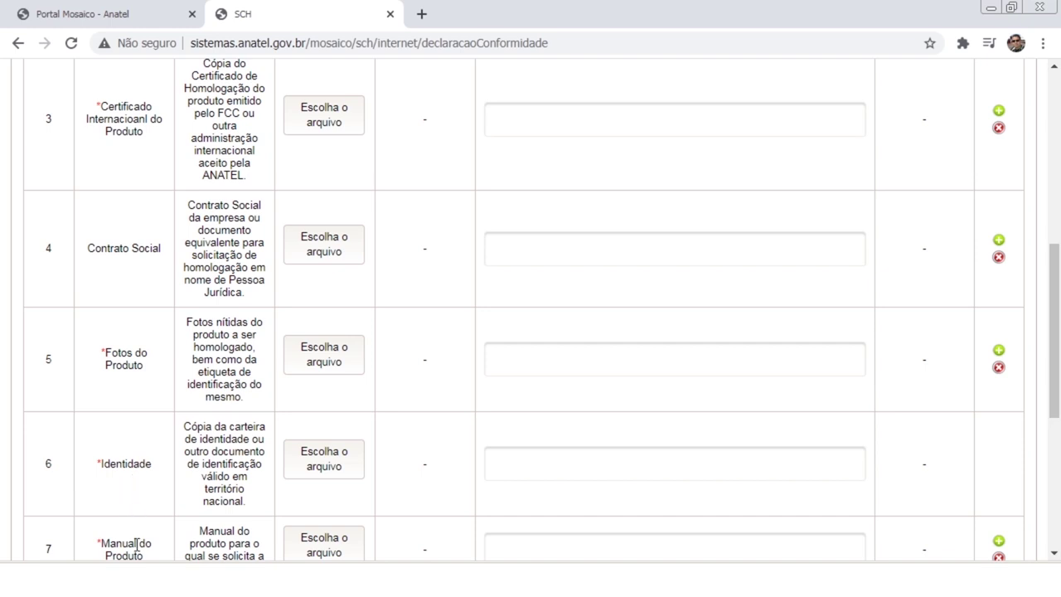
{"action": "left_click_drag", "start_coordinate": [128, 543], "coordinate": [151, 501]}
{"action": "scroll", "coordinate": [151, 501], "scroll_direction": "down", "scroll_amount": 1}
{"action": "left_click", "coordinate": [126, 452]}
{"action": "scroll", "coordinate": [126, 451], "scroll_direction": "down", "scroll_amount": 1}
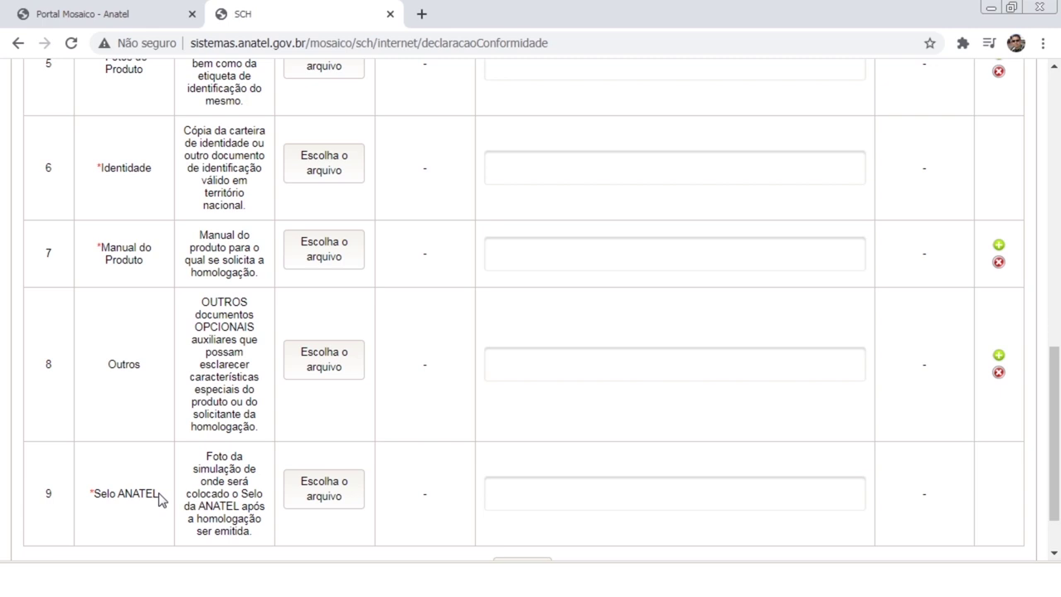
{"action": "scroll", "coordinate": [160, 500], "scroll_direction": "up", "scroll_amount": 7}
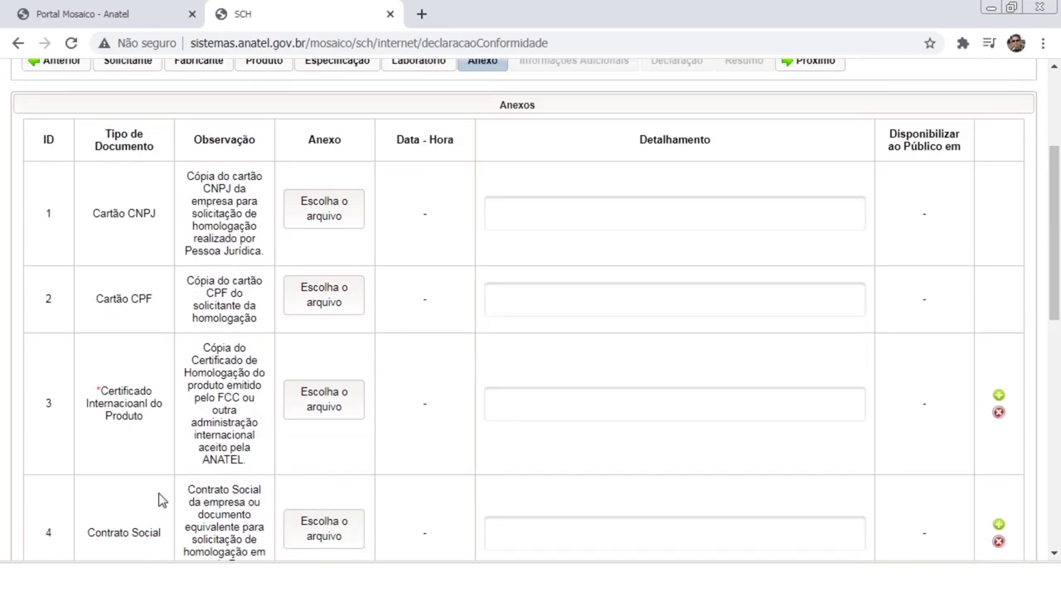
{"action": "scroll", "coordinate": [160, 500], "scroll_direction": "down", "scroll_amount": 1}
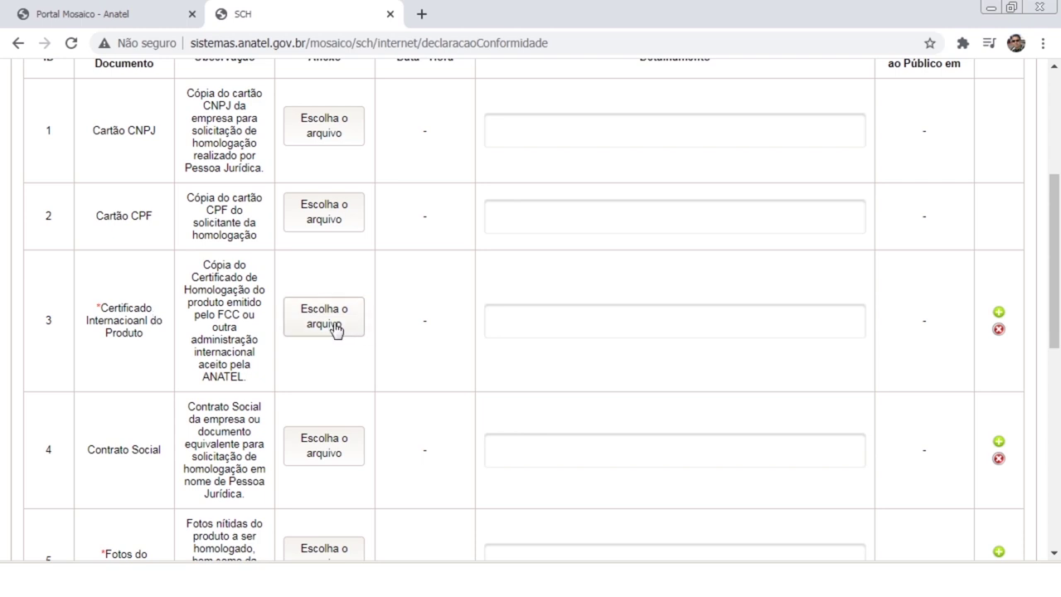
Review the grant of equipment authorization in the PDF FCC ID FIMI X8 2020 COLUNA DRONE and return to the Anatel form.
{"action": "left_click", "coordinate": [225, 560]}
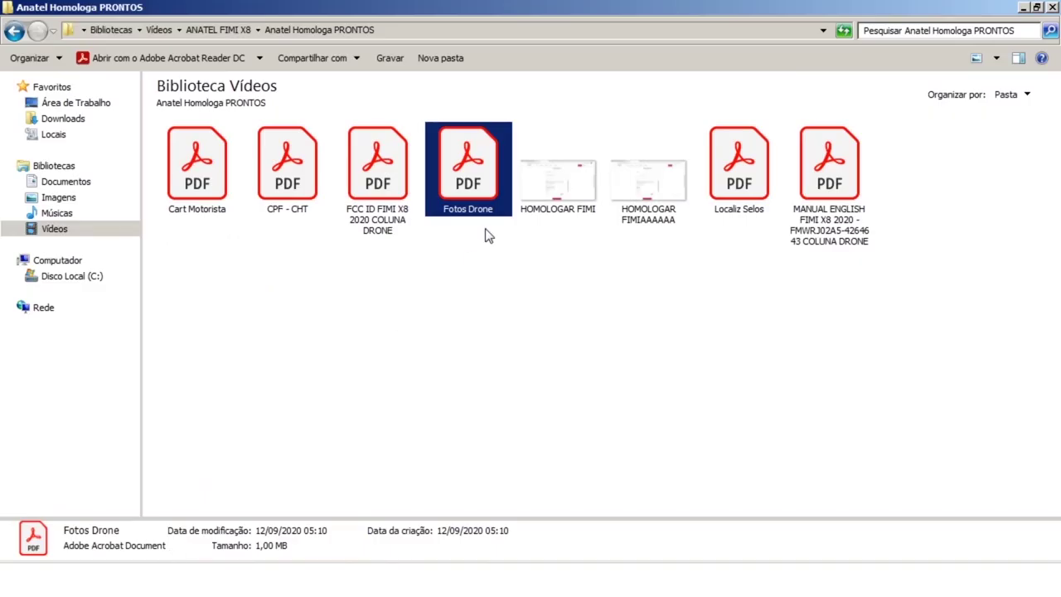
{"action": "double_click", "coordinate": [397, 209]}
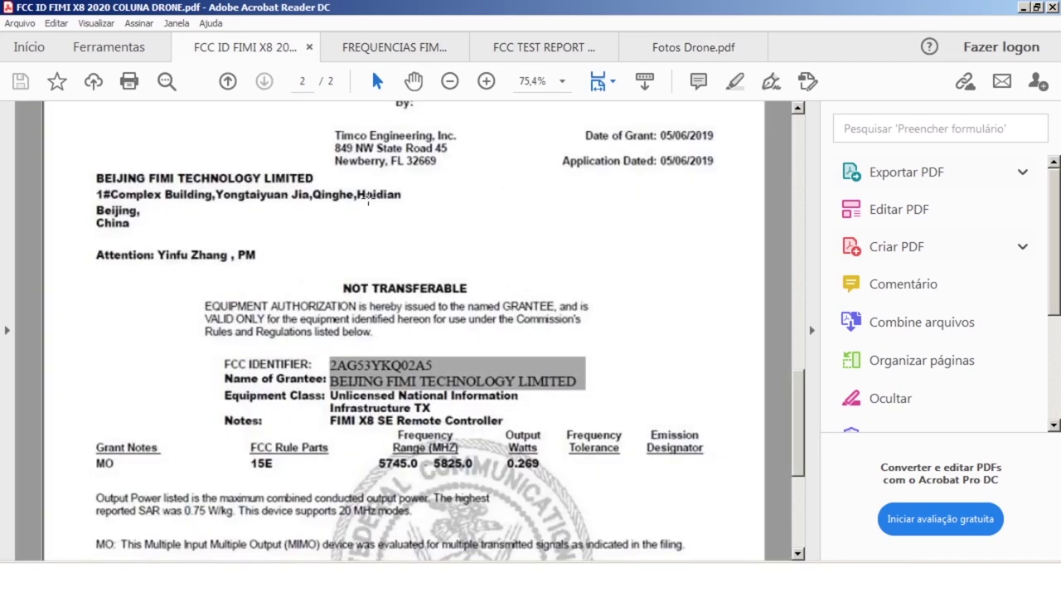
{"action": "scroll", "coordinate": [485, 313], "scroll_direction": "up", "scroll_amount": 10}
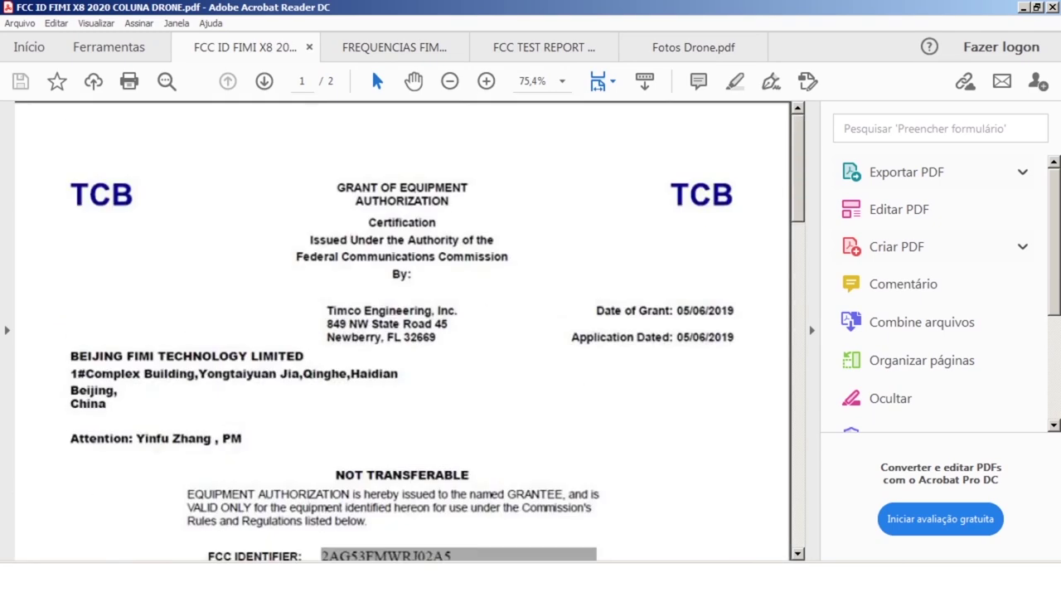
{"action": "left_click", "coordinate": [214, 554]}
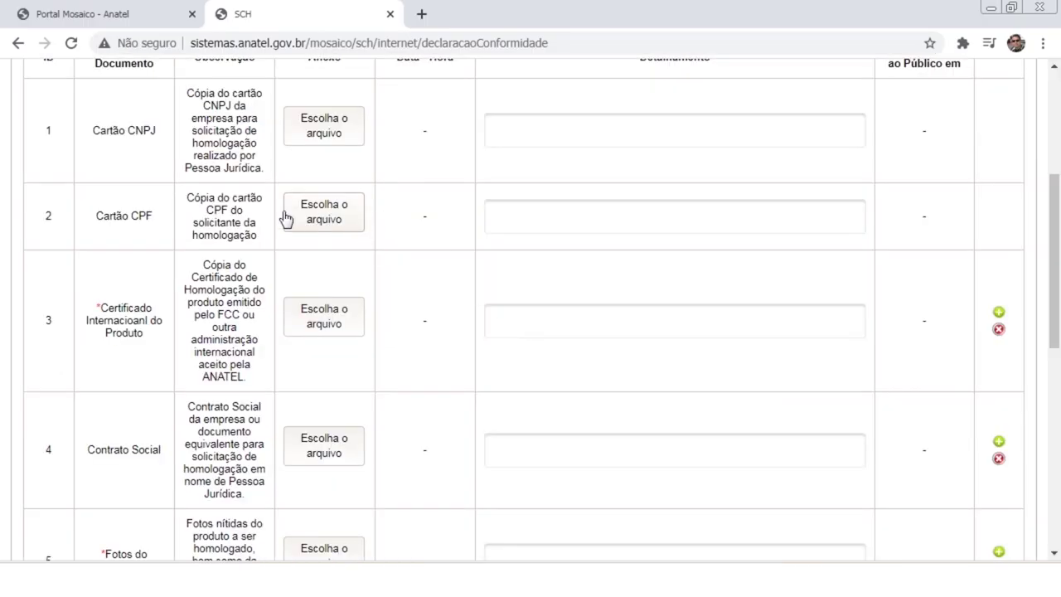
Attach the file FCC ID FIMI X8 2020 COLUNA DRONE to the international product certificate row, item 3.
{"action": "scroll", "coordinate": [429, 356], "scroll_direction": "up", "scroll_amount": 1}
{"action": "scroll", "coordinate": [425, 355], "scroll_direction": "down", "scroll_amount": 3}
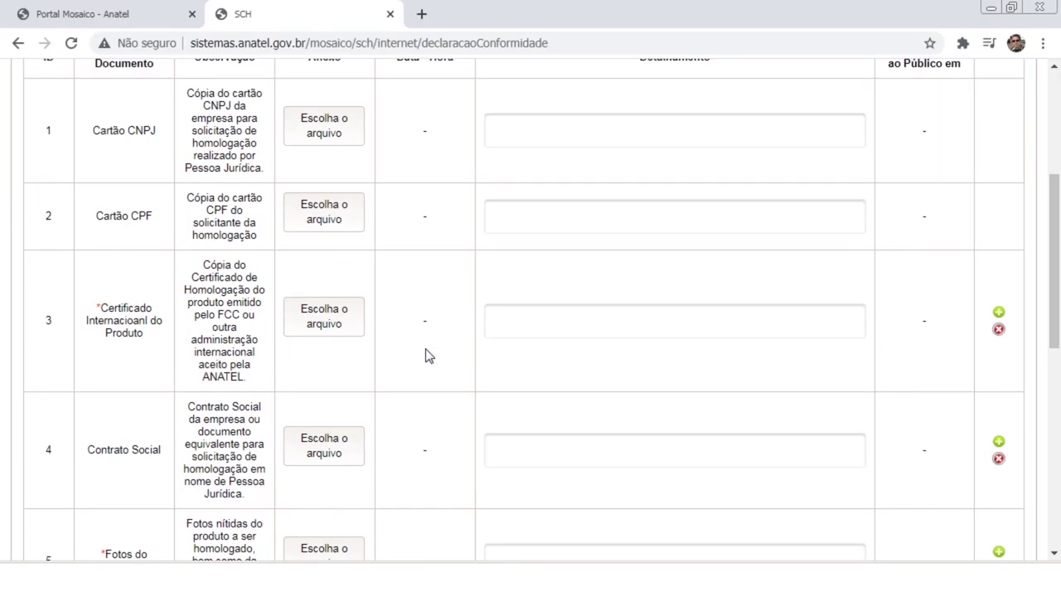
{"action": "left_click", "coordinate": [354, 169]}
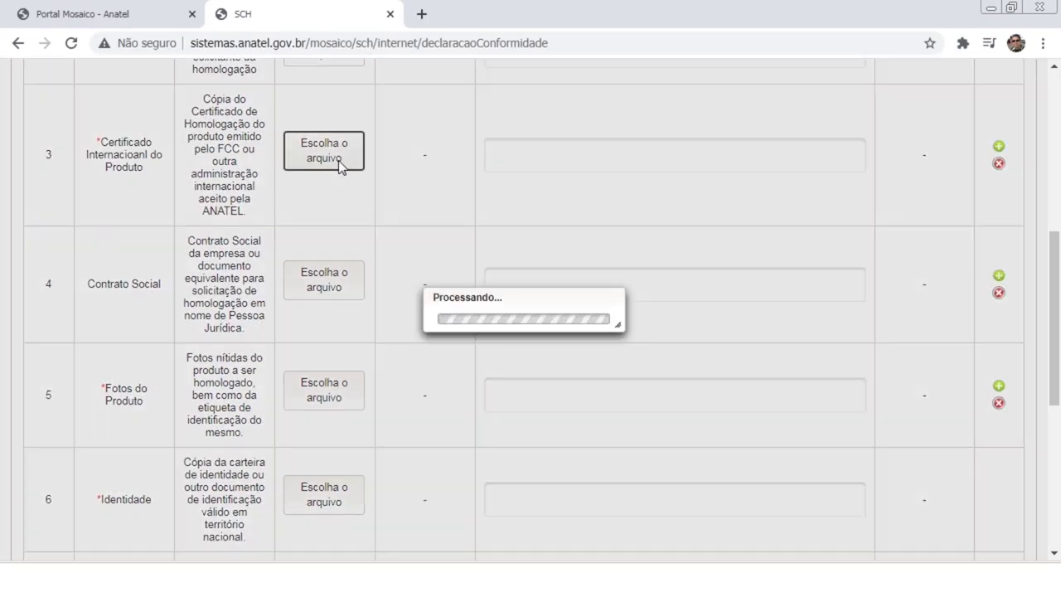
{"action": "left_click", "coordinate": [520, 262]}
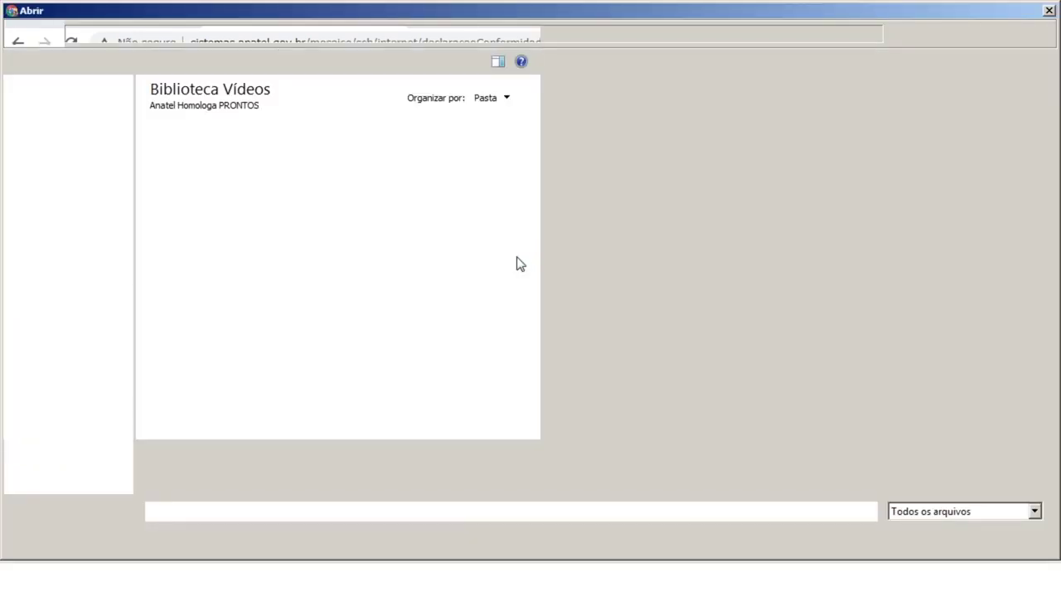
{"action": "left_click", "coordinate": [348, 194]}
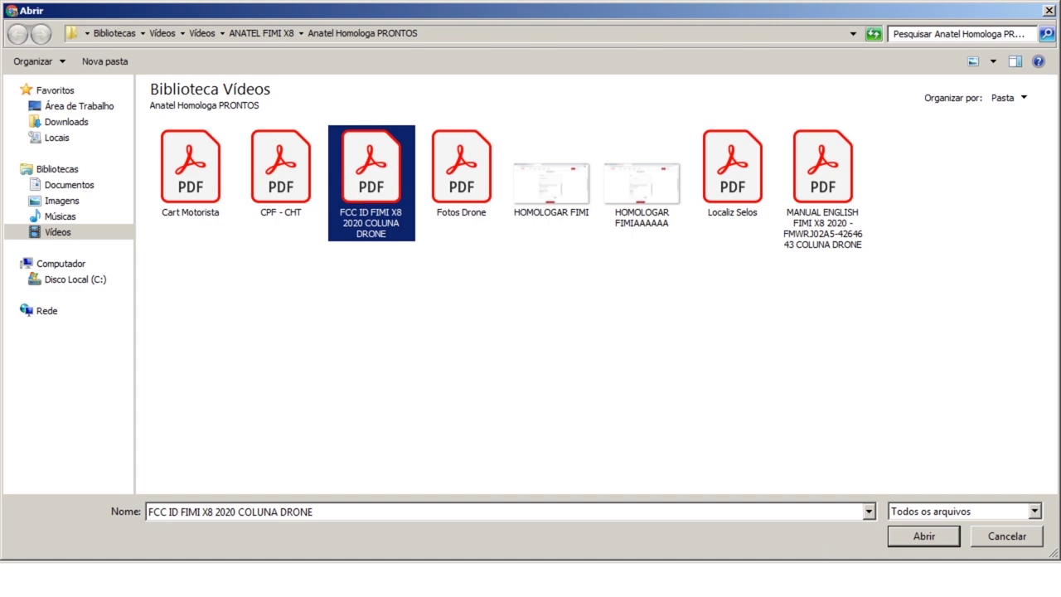
{"action": "left_click", "coordinate": [925, 537]}
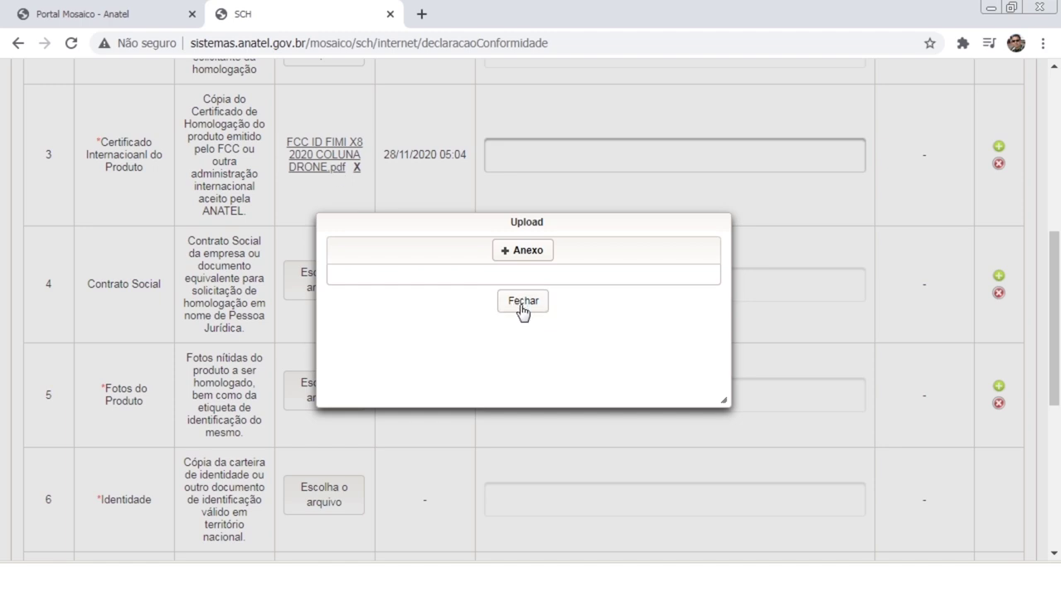
{"action": "left_click", "coordinate": [523, 301]}
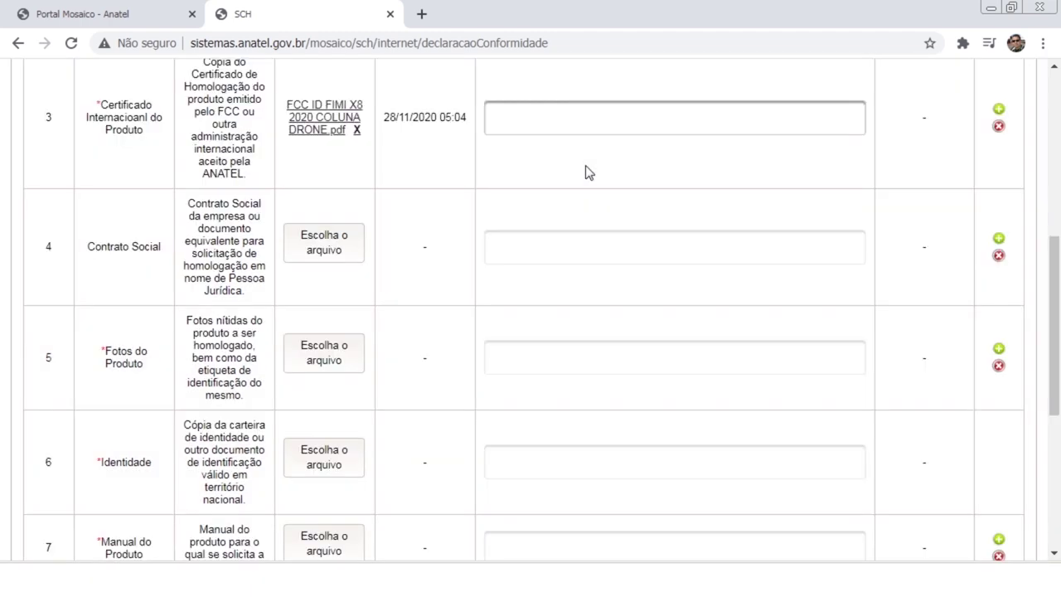
Enter a description beginning with "FCC ID FIMI" in the Detalhamento of the international product certificate.
{"action": "scroll", "coordinate": [588, 172], "scroll_direction": "up", "scroll_amount": 1}
{"action": "left_click", "coordinate": [578, 216]}
{"action": "scroll", "coordinate": [578, 218], "scroll_direction": "up", "scroll_amount": 3}
{"action": "scroll", "coordinate": [579, 224], "scroll_direction": "down", "scroll_amount": 2}
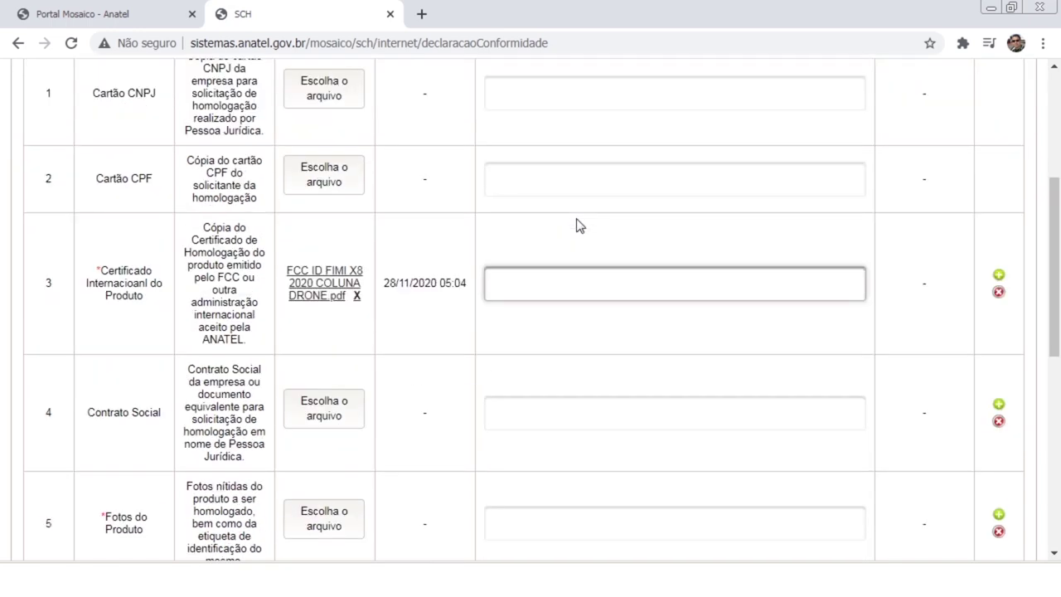
{"action": "type", "text": "FCC ID FIMI"}
{"action": "type", "text": "8"}
Examine the drone, box label and remote controller photos in Fotos Drone.pdf and locate that file in the Anatel Homologa PRONTOS folder.
{"action": "scroll", "coordinate": [578, 226], "scroll_direction": "down", "scroll_amount": 3}
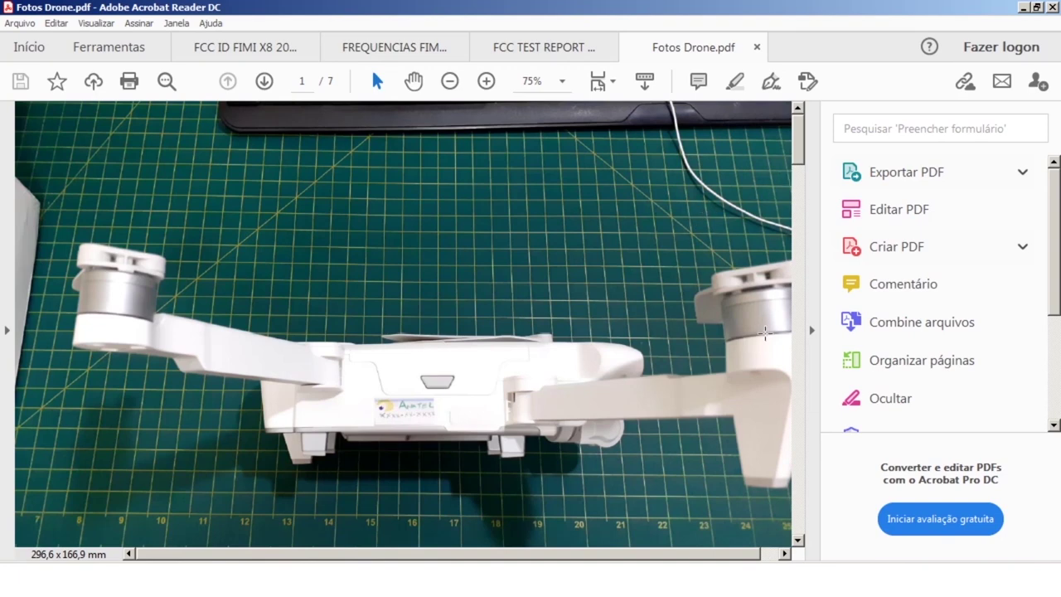
{"action": "scroll", "coordinate": [764, 333], "scroll_direction": "down", "scroll_amount": 3}
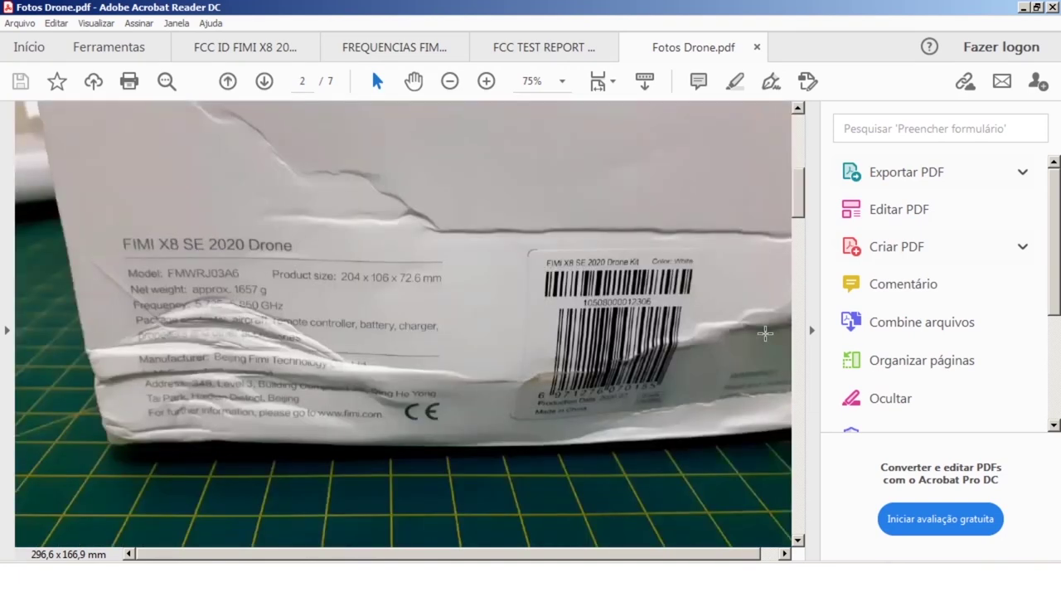
{"action": "scroll", "coordinate": [764, 333], "scroll_direction": "down", "scroll_amount": 3}
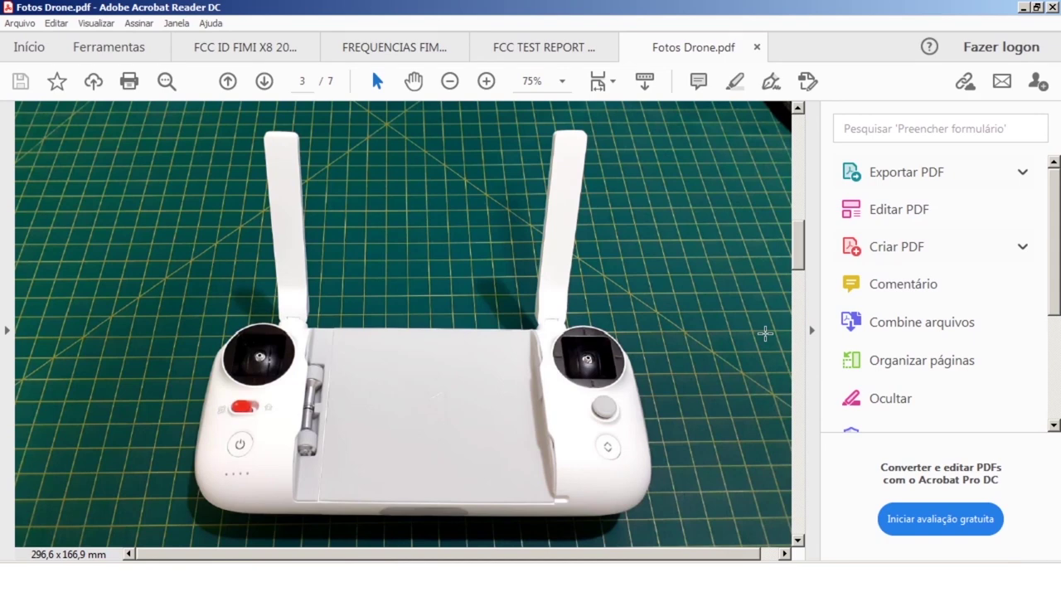
{"action": "scroll", "coordinate": [764, 334], "scroll_direction": "down", "scroll_amount": 1}
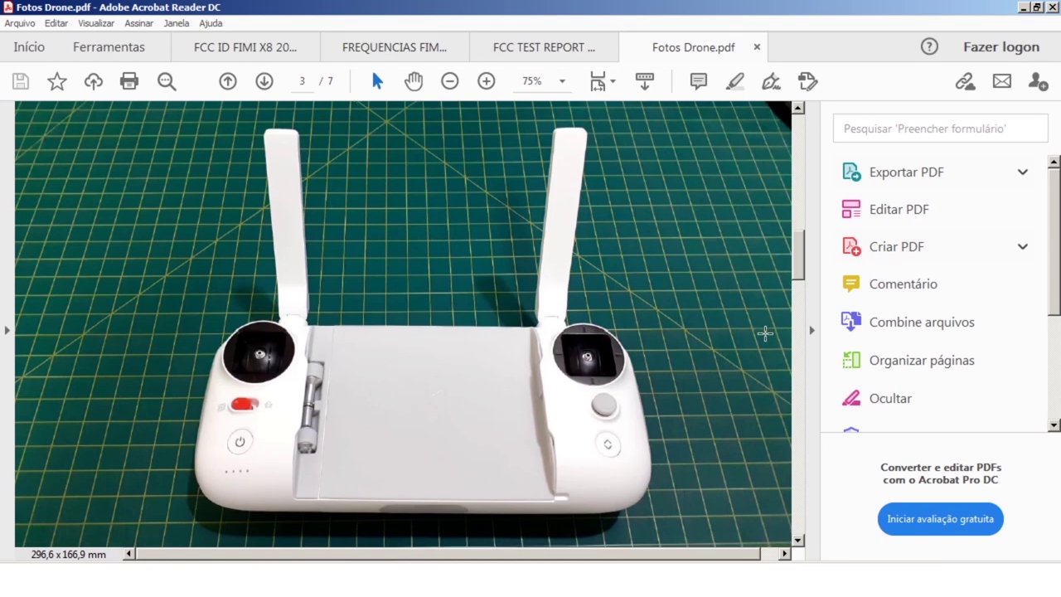
{"action": "scroll", "coordinate": [764, 333], "scroll_direction": "down", "scroll_amount": 3}
{"action": "scroll", "coordinate": [764, 333], "scroll_direction": "down", "scroll_amount": 1}
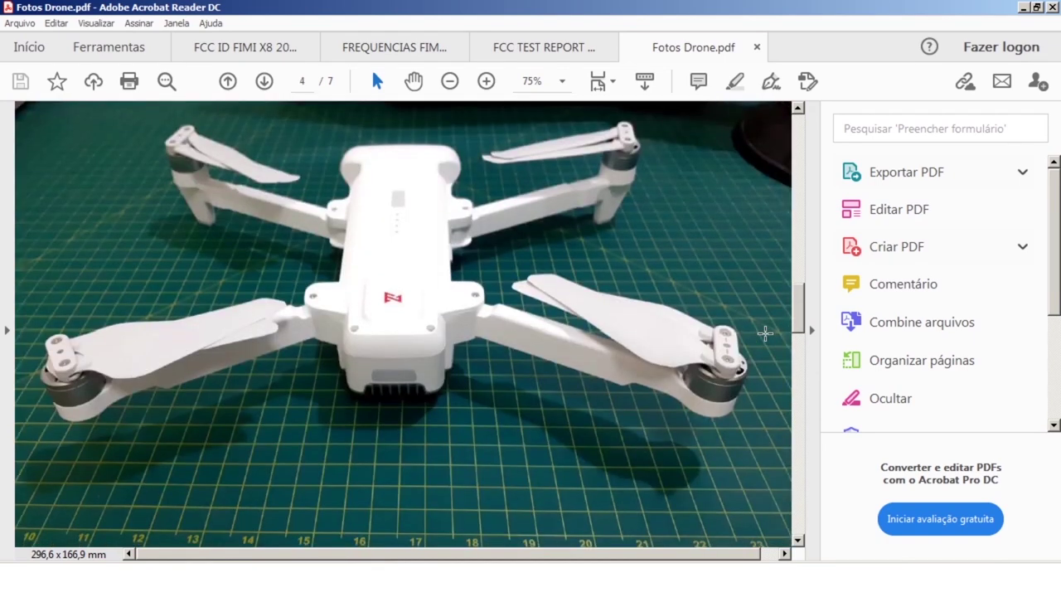
{"action": "scroll", "coordinate": [764, 333], "scroll_direction": "down", "scroll_amount": 3}
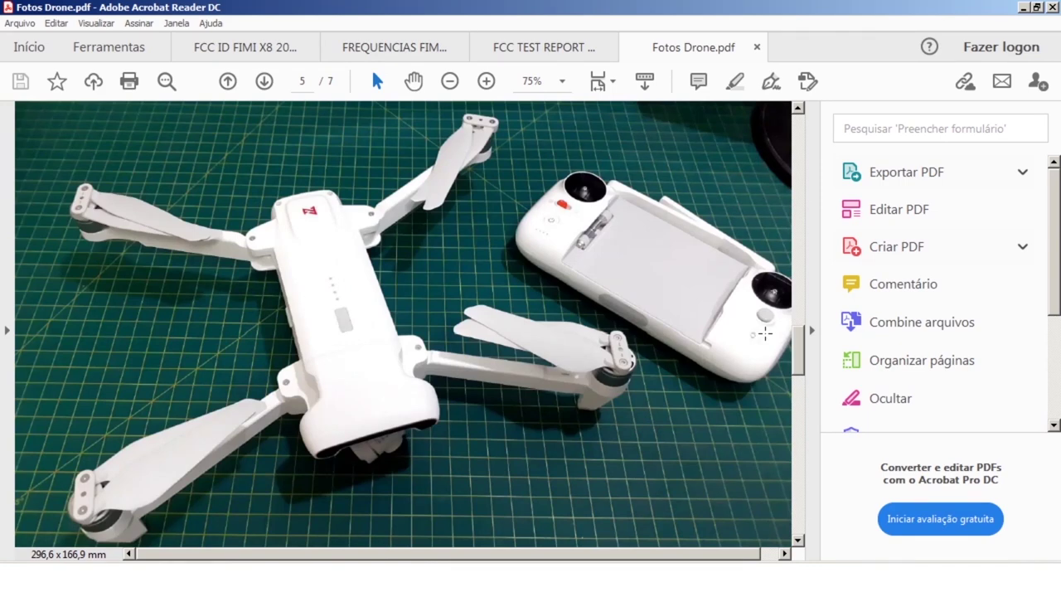
{"action": "scroll", "coordinate": [721, 348], "scroll_direction": "up", "scroll_amount": 3}
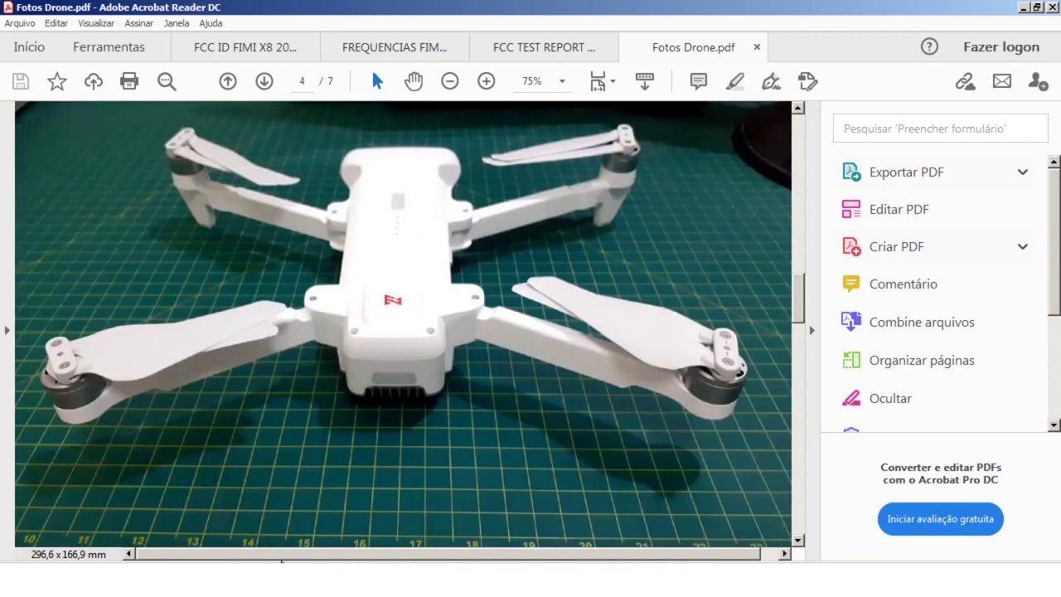
{"action": "key", "text": "alt+F4"}
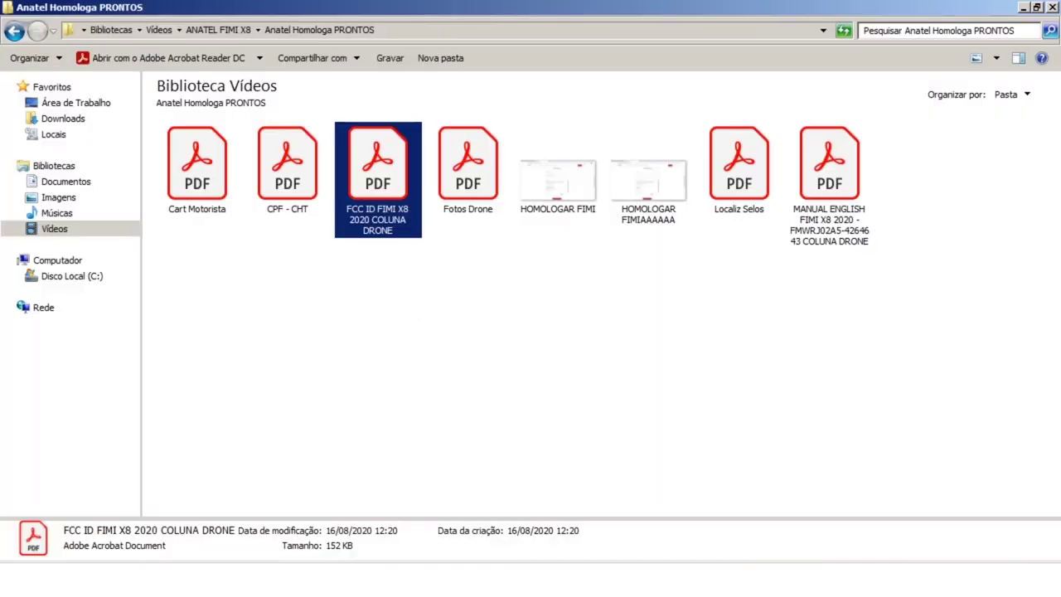
{"action": "left_click", "coordinate": [471, 207]}
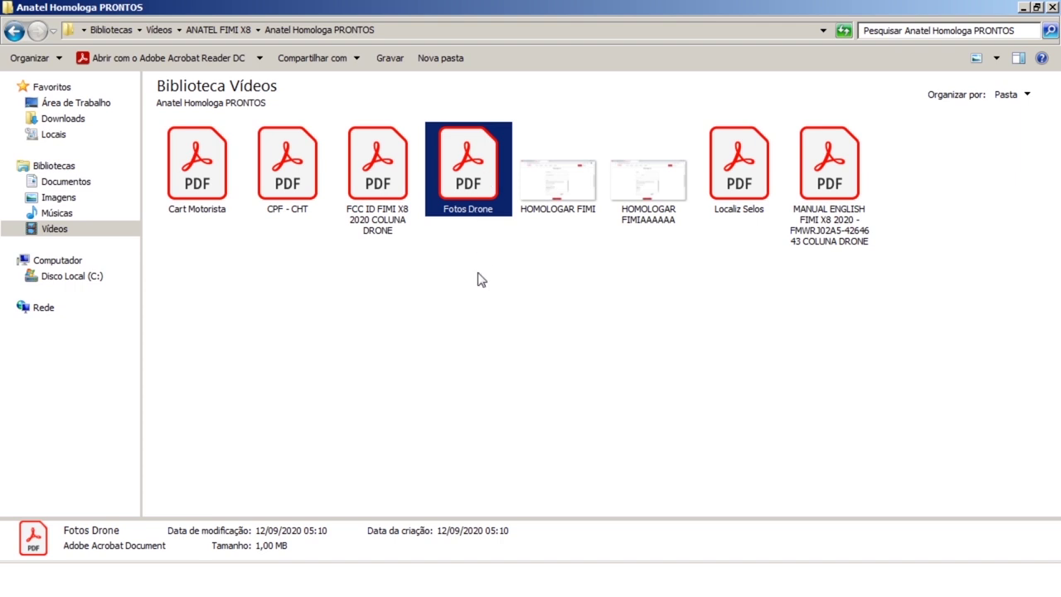
{"action": "key", "text": "Return"}
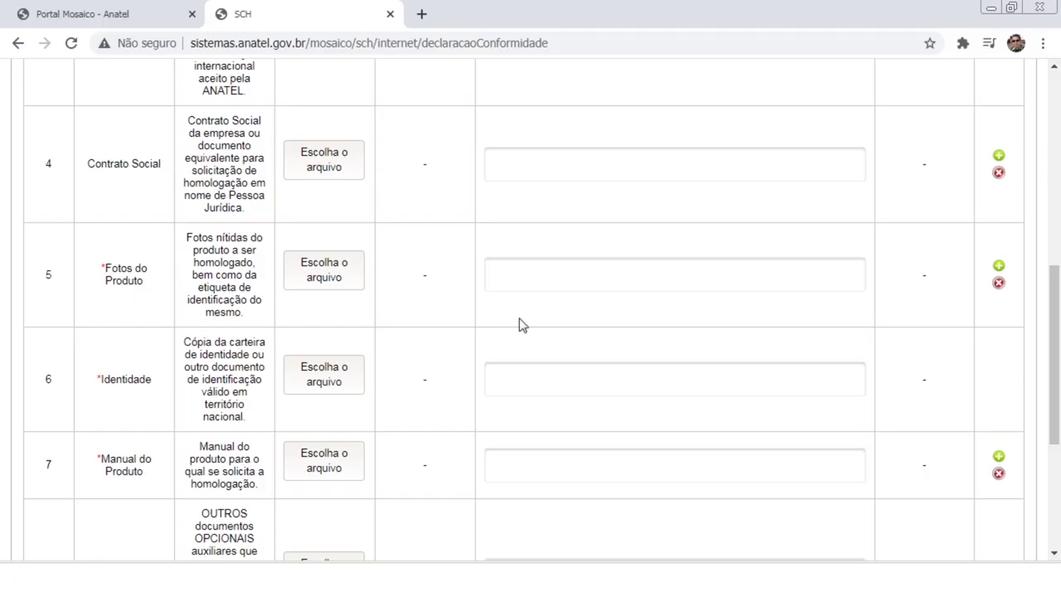
Attach Fotos Drone.pdf to the Fotos do Produto row and set its Detalhamento to "FOTOS FIMI X8 2020".
{"action": "left_click", "coordinate": [348, 271]}
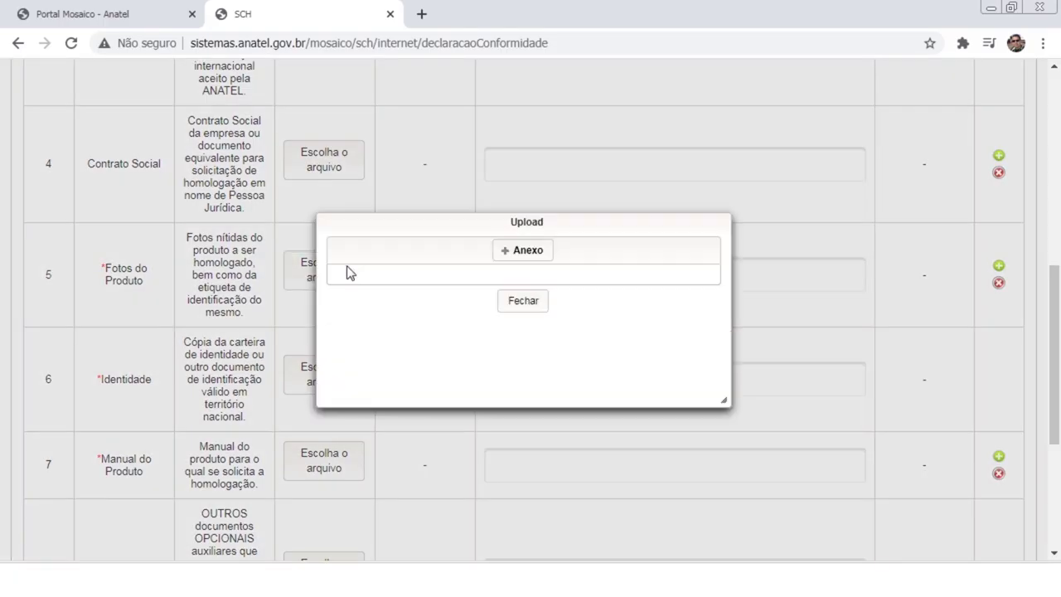
{"action": "left_click", "coordinate": [511, 254]}
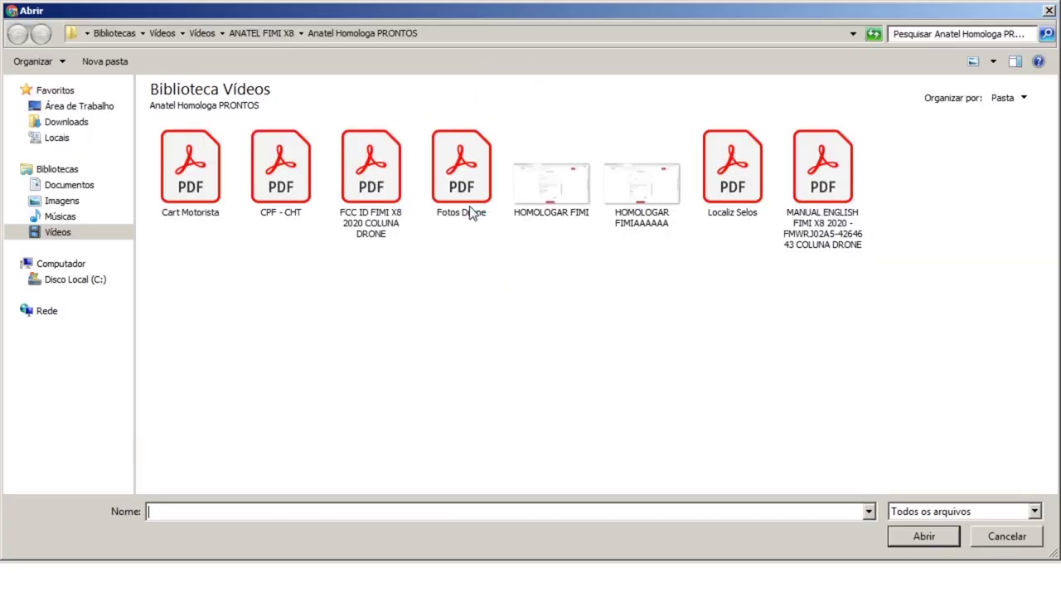
{"action": "left_click", "coordinate": [469, 212]}
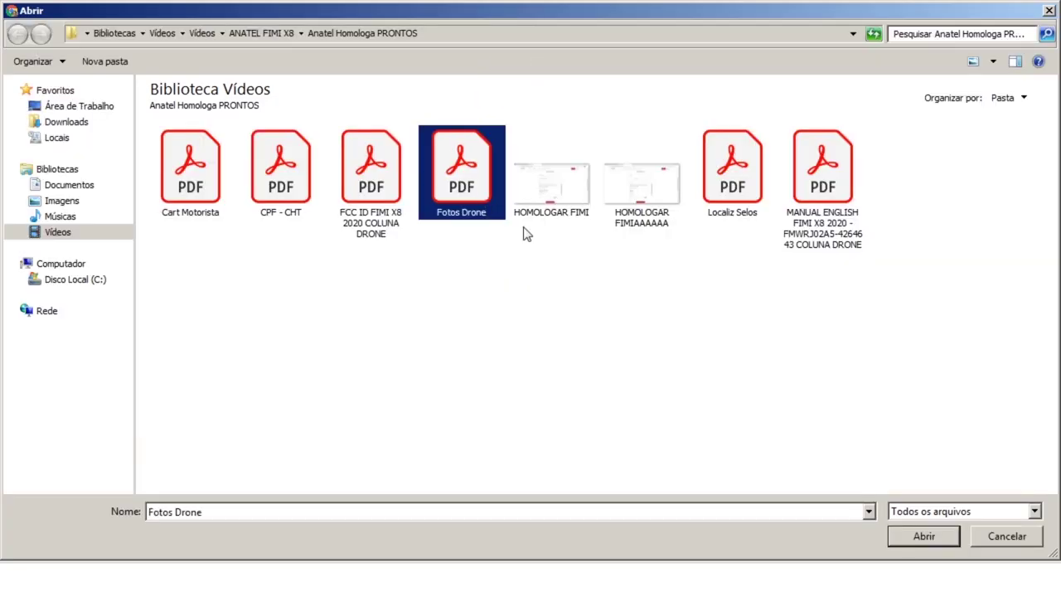
{"action": "left_click", "coordinate": [918, 535]}
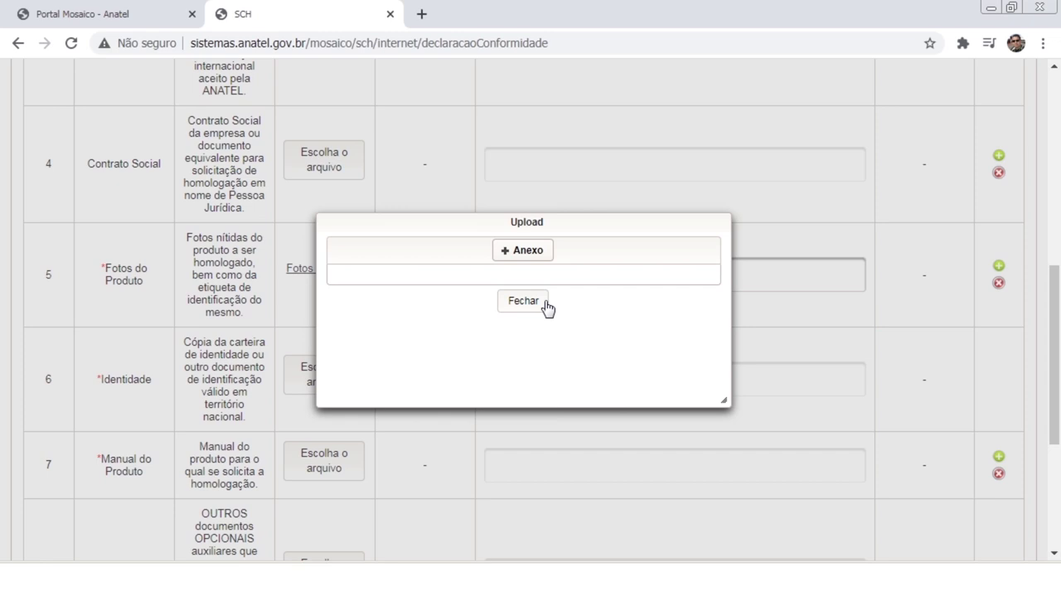
{"action": "left_click", "coordinate": [547, 308]}
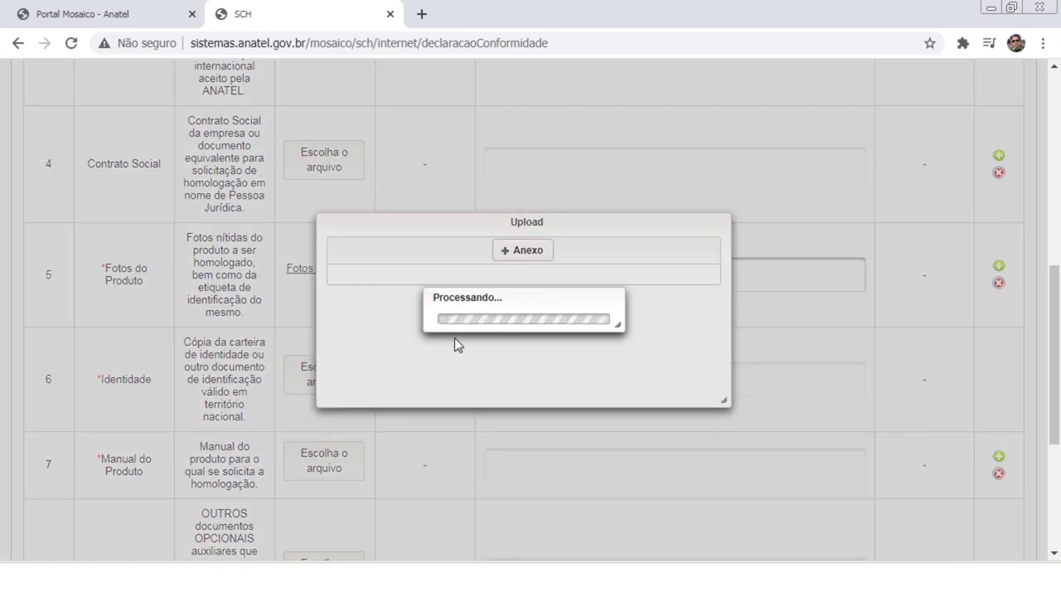
{"action": "left_click", "coordinate": [577, 280]}
{"action": "type", "text": "F"}
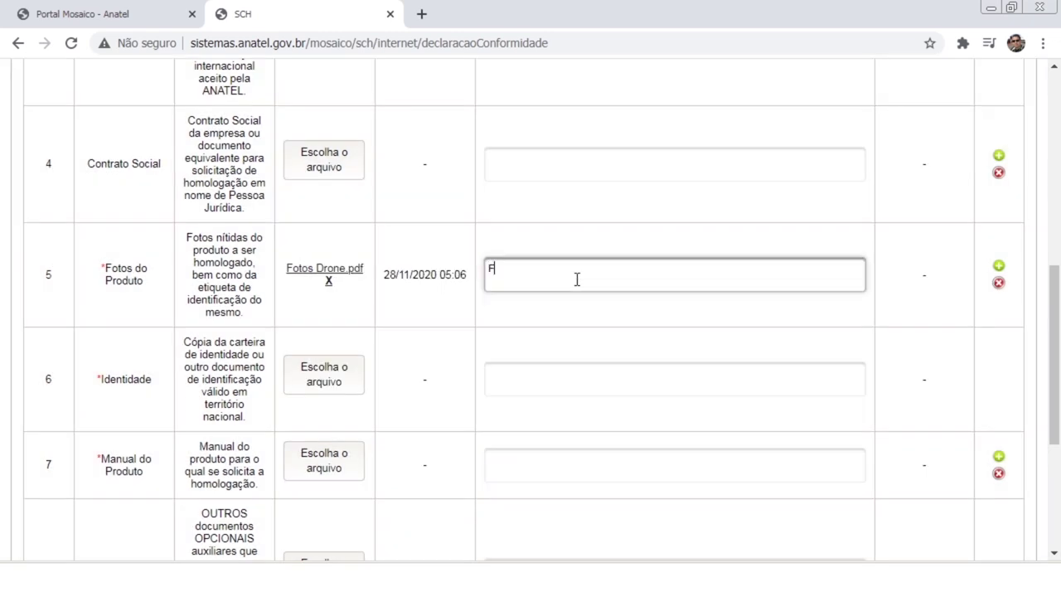
{"action": "type", "text": "OTOS FIMI X8 2020"}
Attach CPF - CHT.pdf to the Identidade row and set its Detalhamento to "IDENTIDADE (CHT MOTORISTA)".
{"action": "left_click", "coordinate": [329, 374]}
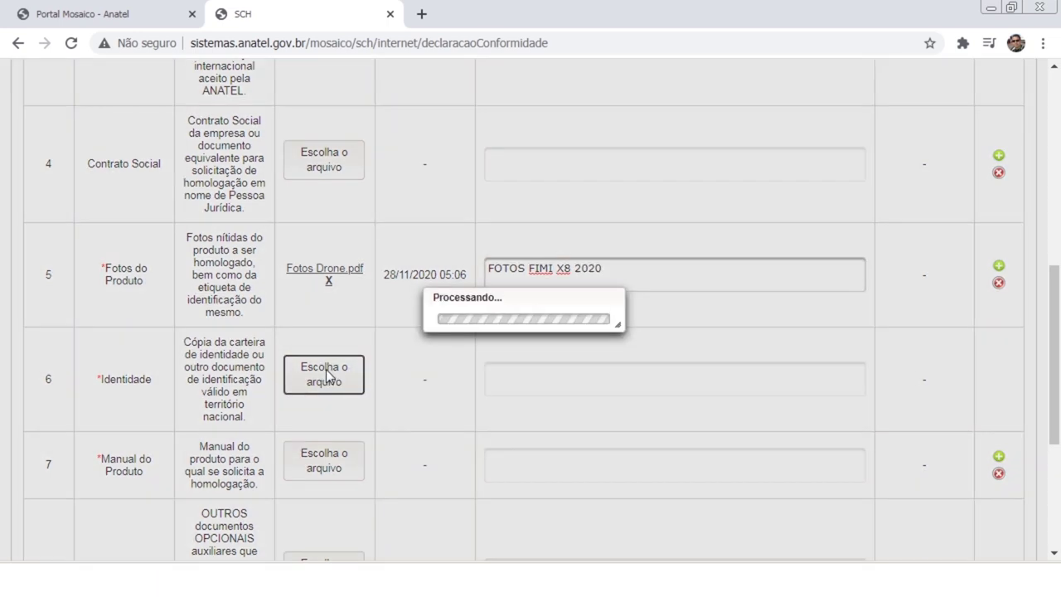
{"action": "left_click", "coordinate": [525, 257]}
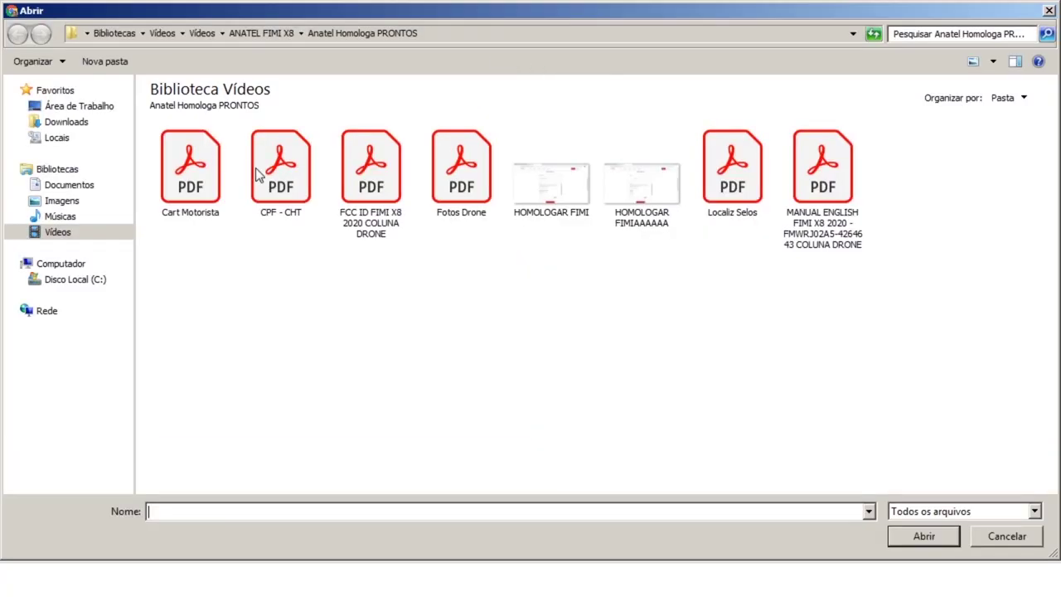
{"action": "left_click", "coordinate": [280, 203]}
{"action": "left_click", "coordinate": [892, 538]}
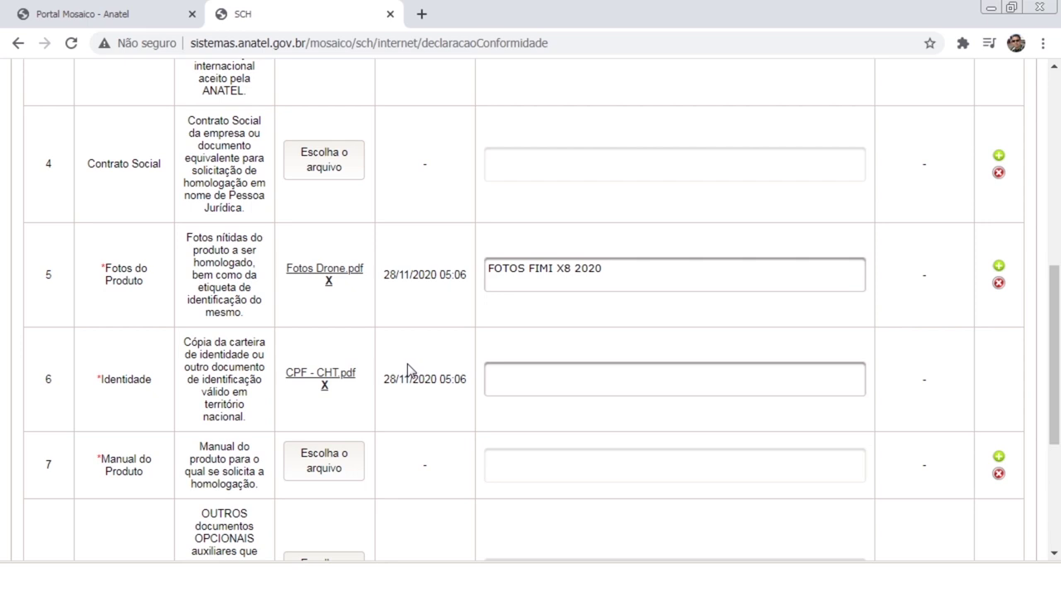
{"action": "left_click", "coordinate": [658, 363]}
{"action": "type", "text": "IDENTIDADE (CHT MOTORISTA,"}
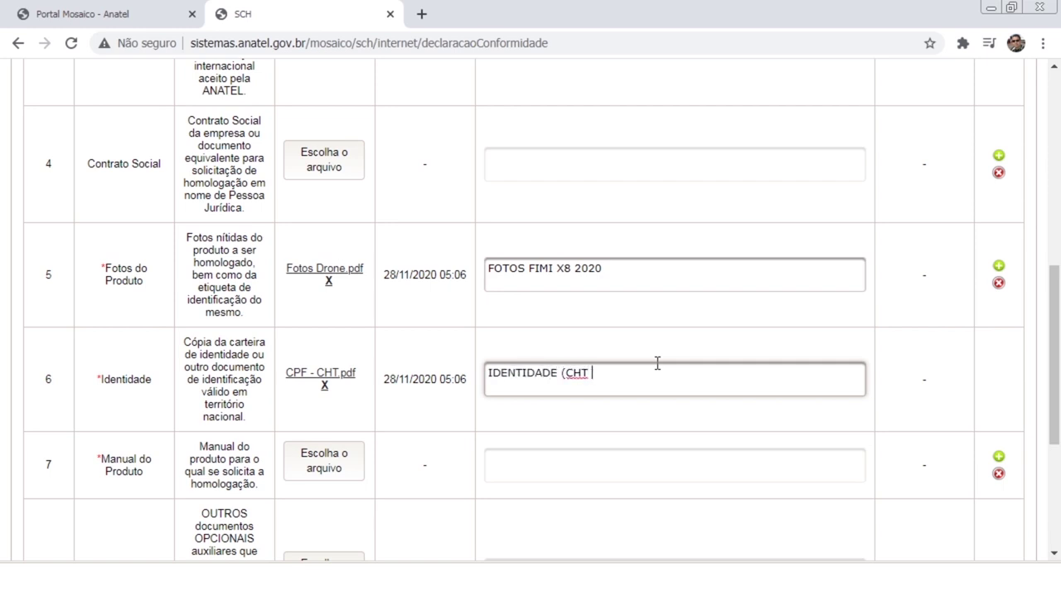
{"action": "type", "text": ")"}
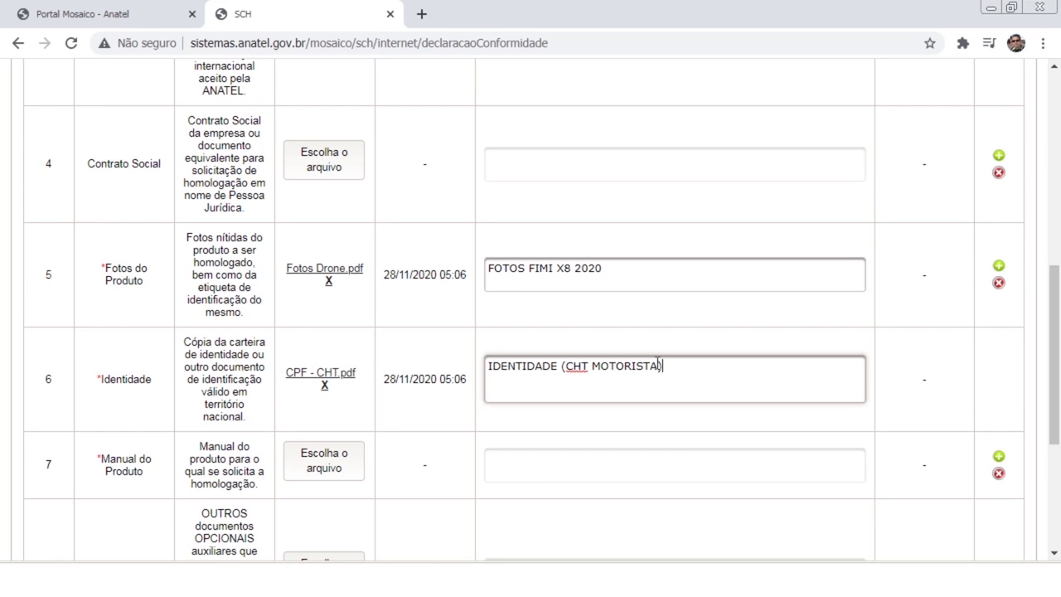
Try to attach the "MANUAL ENGLISH FIMI X8 2020 - FMWRJ02A5-4264643 COLUNA DRONE" PDF to the Manual do Produto row.
{"action": "scroll", "coordinate": [431, 421], "scroll_direction": "down", "scroll_amount": 1}
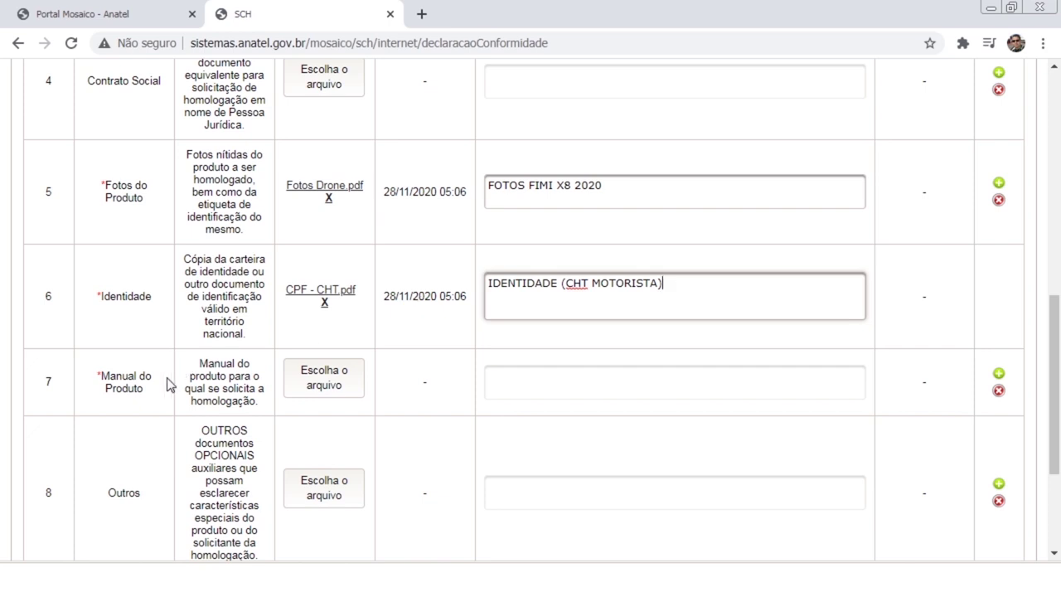
{"action": "left_click", "coordinate": [338, 377]}
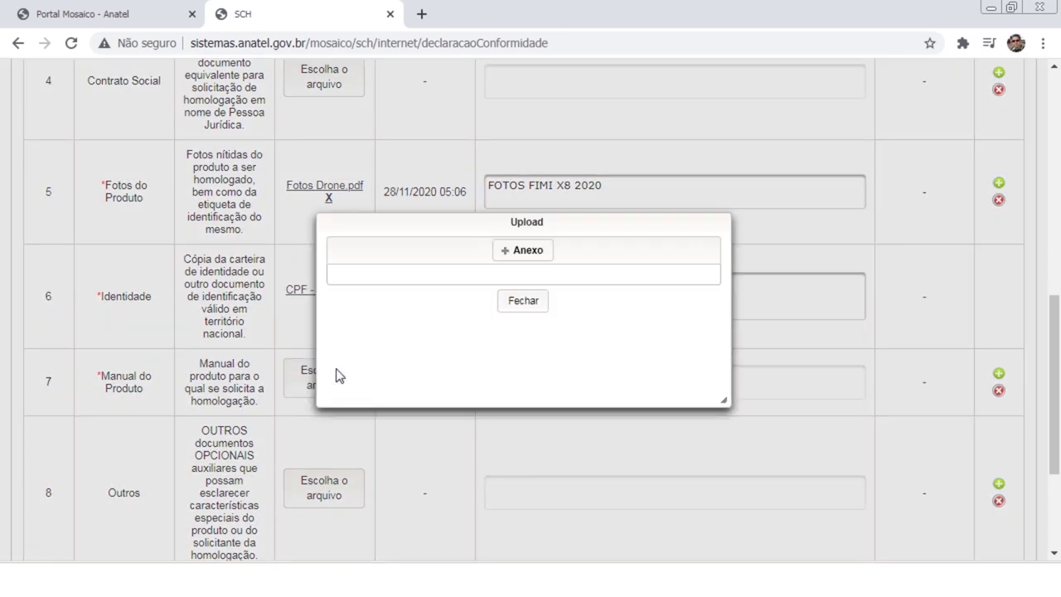
{"action": "left_click", "coordinate": [518, 260]}
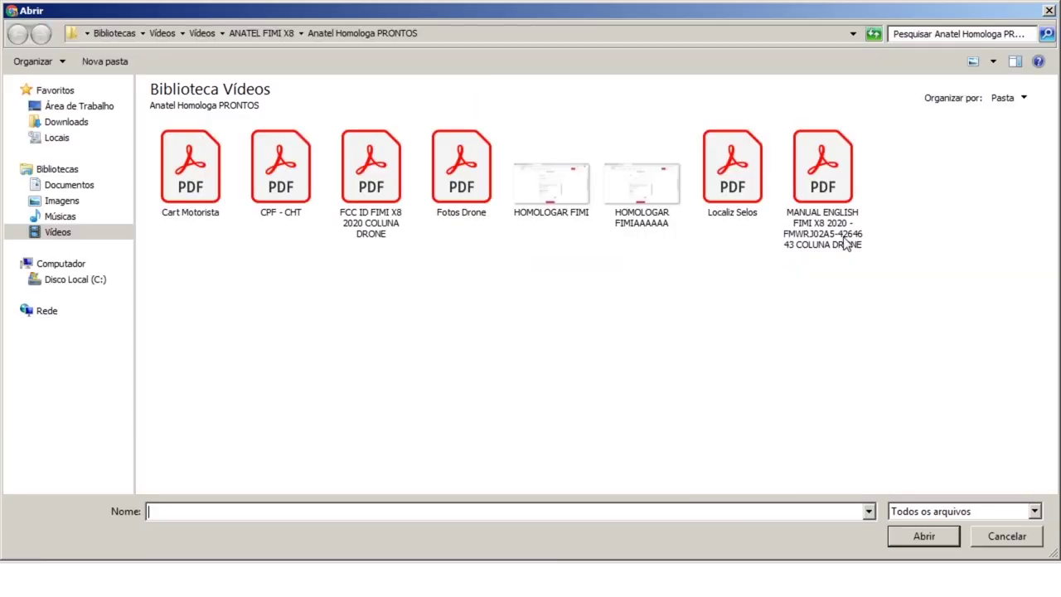
{"action": "left_click", "coordinate": [840, 189]}
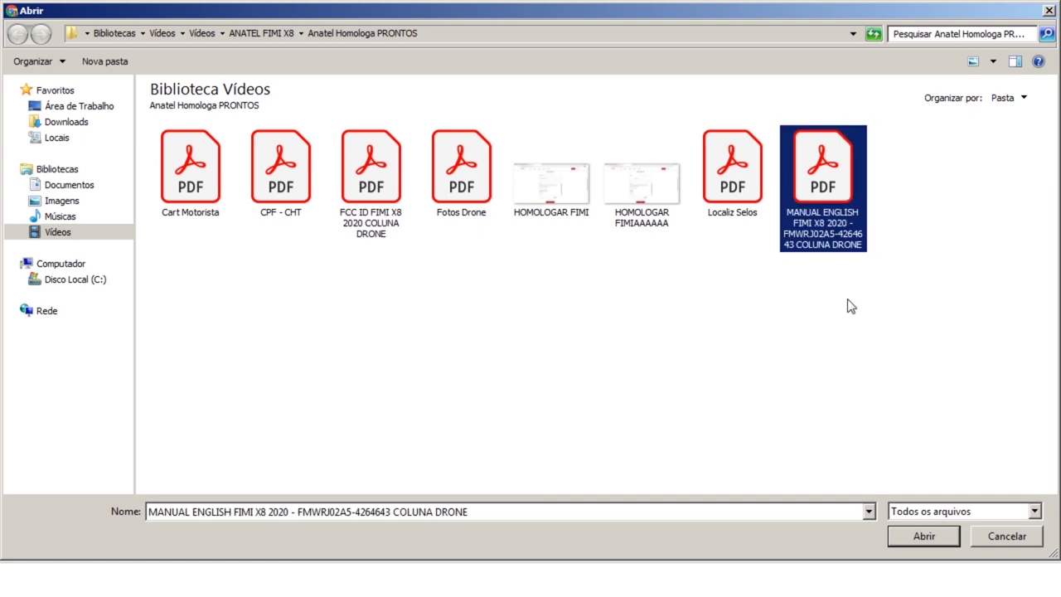
{"action": "left_click", "coordinate": [934, 535]}
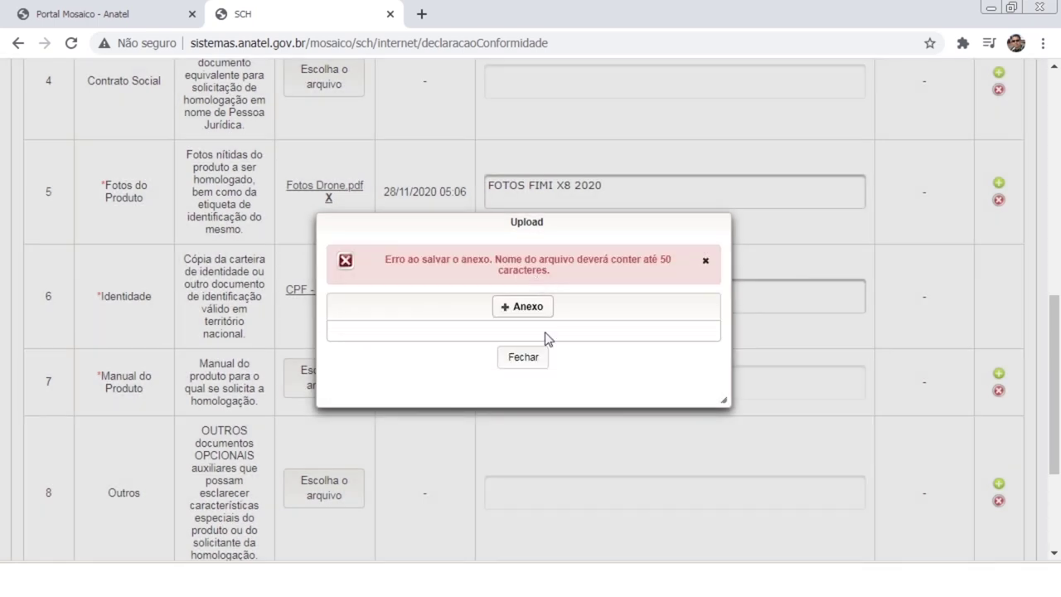
{"action": "left_click", "coordinate": [518, 357]}
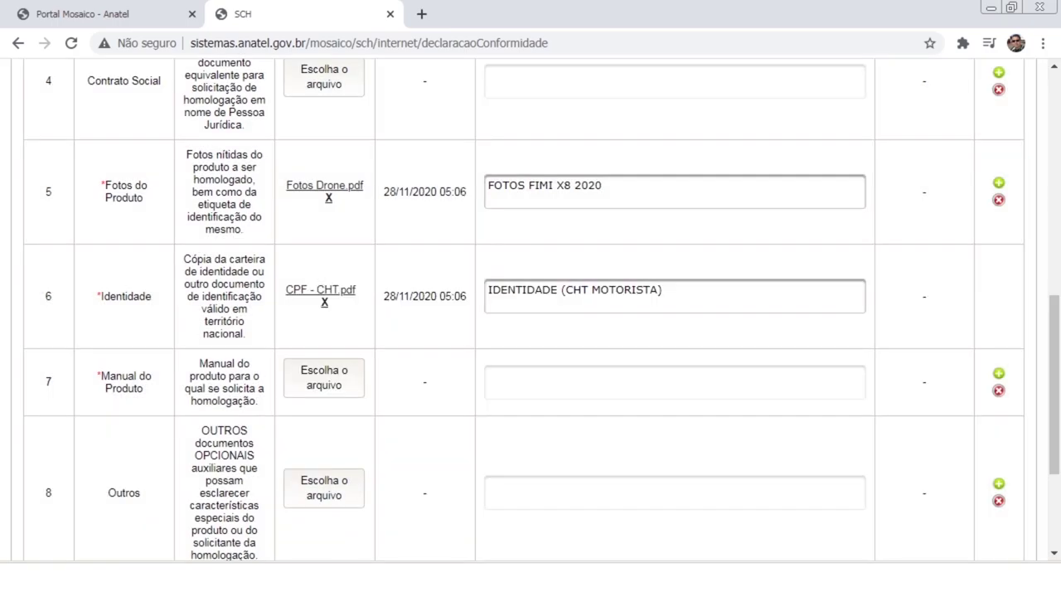
Rename the English manual PDF in the Anatel Homologa PRONTOS folder to "MANUAL ENGLISH FIMI X8 2020 - COLUNA DRONE".
{"action": "key", "text": "alt+Tab"}
{"action": "left_click", "coordinate": [822, 253]}
{"action": "left_click", "coordinate": [845, 241]}
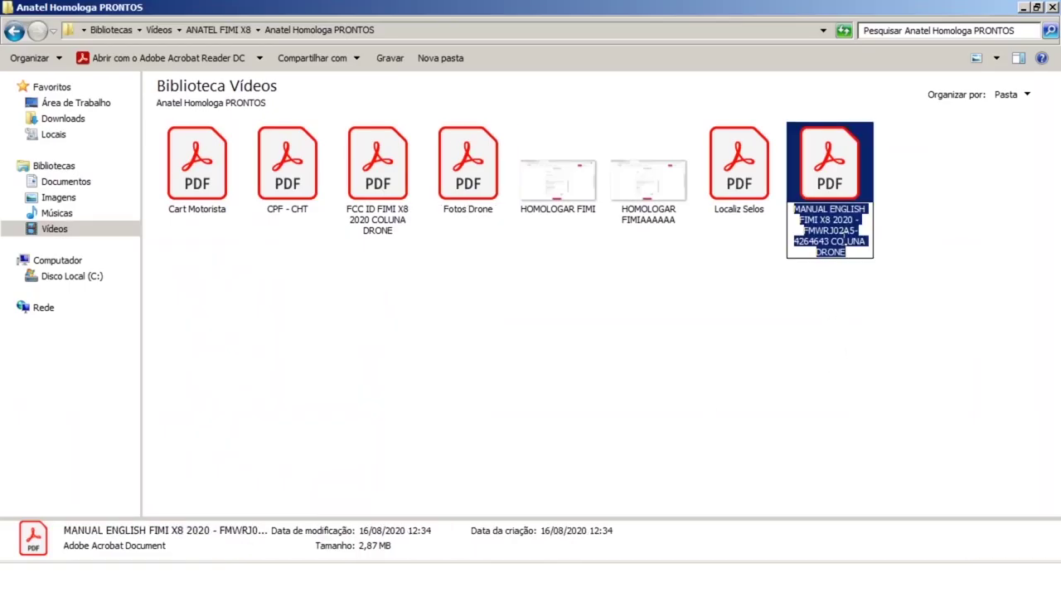
{"action": "left_click", "coordinate": [800, 232]}
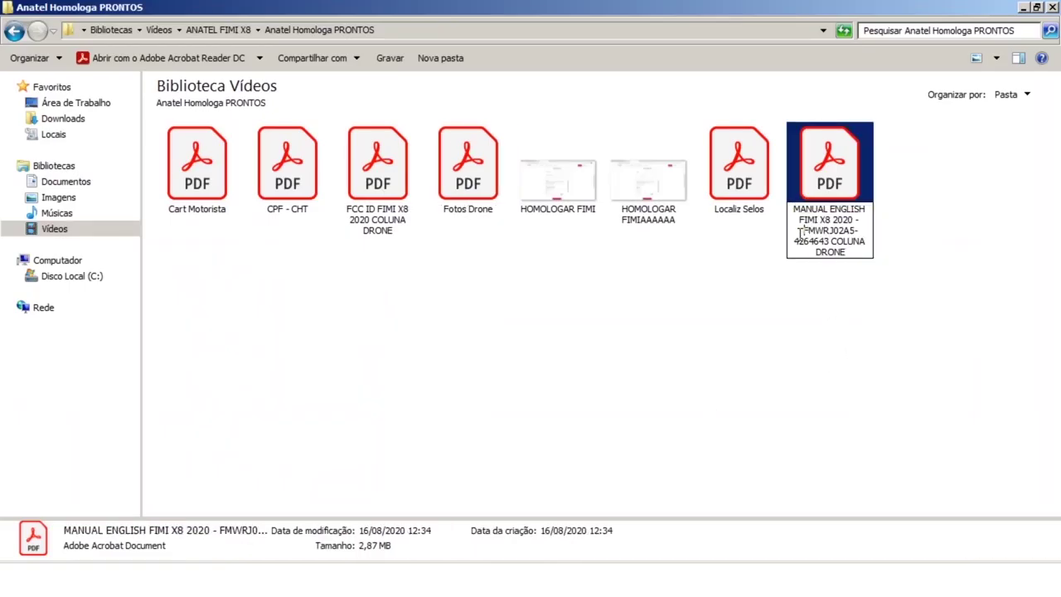
{"action": "left_click_drag", "start_coordinate": [800, 232], "coordinate": [829, 241]}
{"action": "key", "text": "Delete"}
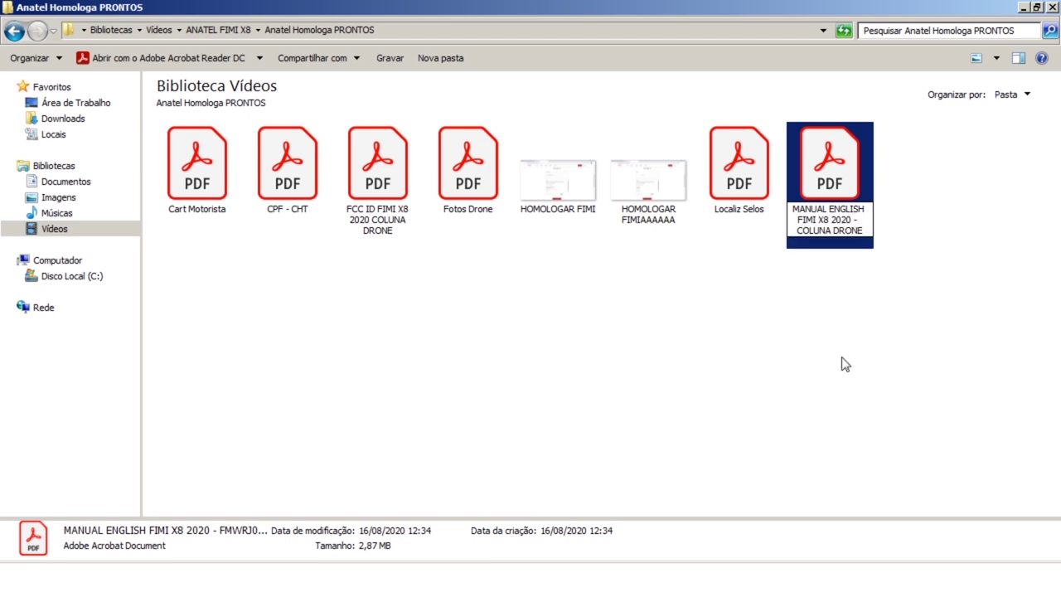
{"action": "left_click", "coordinate": [841, 364]}
Attach MANUAL ENGLISH FIMI X8 2020 - COLUNA DRONE.pdf to the Manual do Produto row and set its Detalhamento to "MANUAL FIMI X8".
{"action": "left_click", "coordinate": [217, 580]}
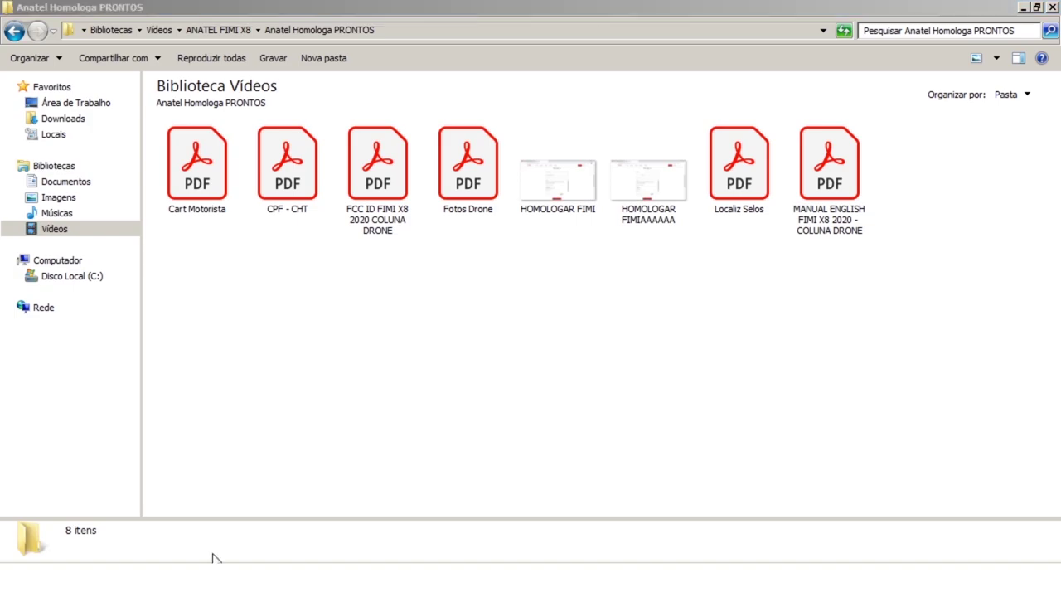
{"action": "left_click", "coordinate": [308, 393]}
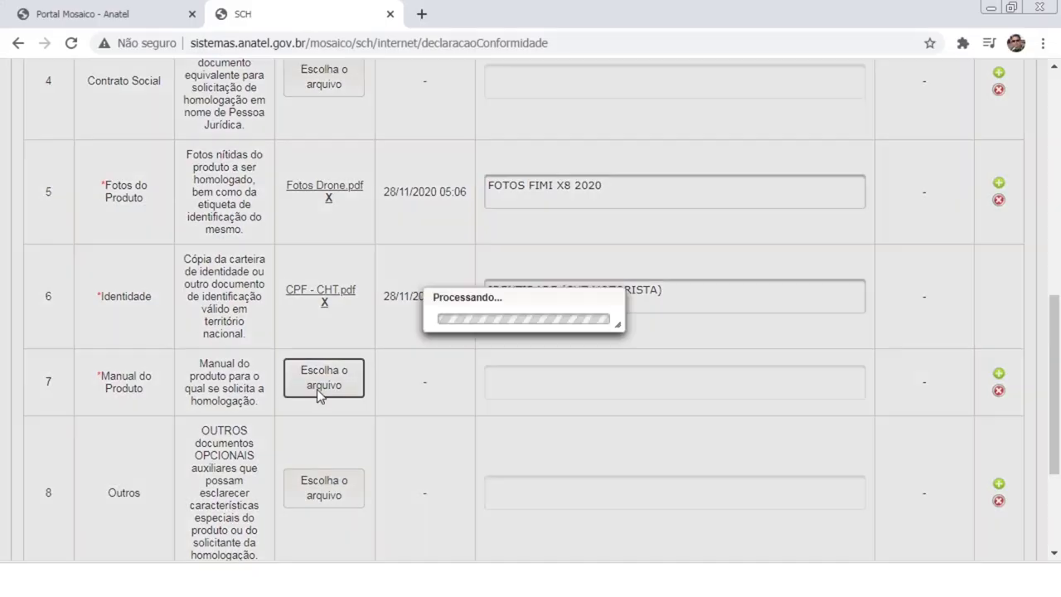
{"action": "left_click", "coordinate": [539, 260]}
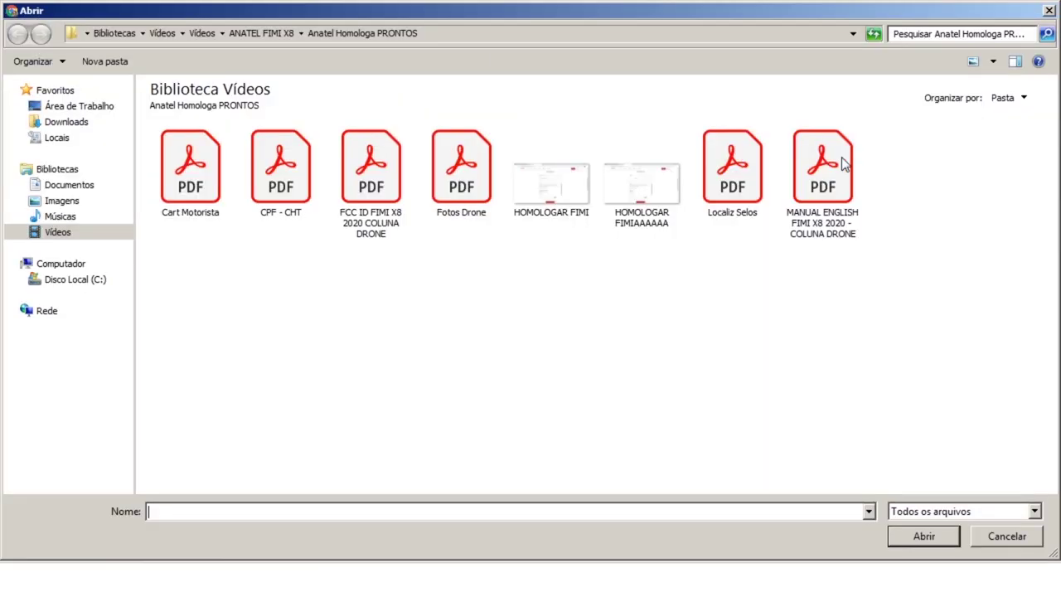
{"action": "left_click", "coordinate": [844, 164]}
{"action": "left_click", "coordinate": [923, 536]}
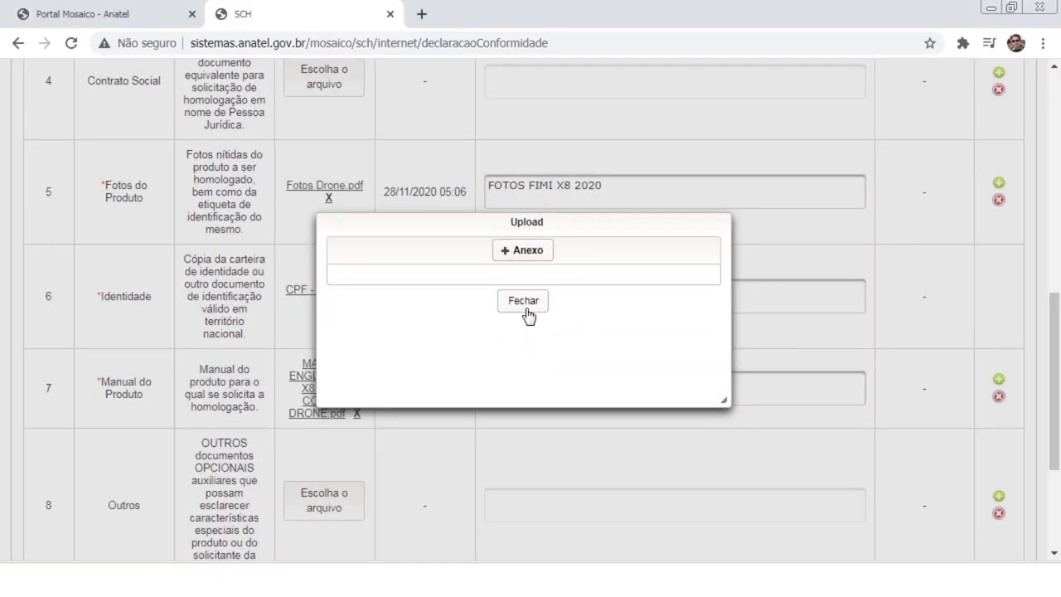
{"action": "left_click", "coordinate": [526, 310]}
{"action": "left_click", "coordinate": [616, 378]}
{"action": "type", "text": "MANUA"}
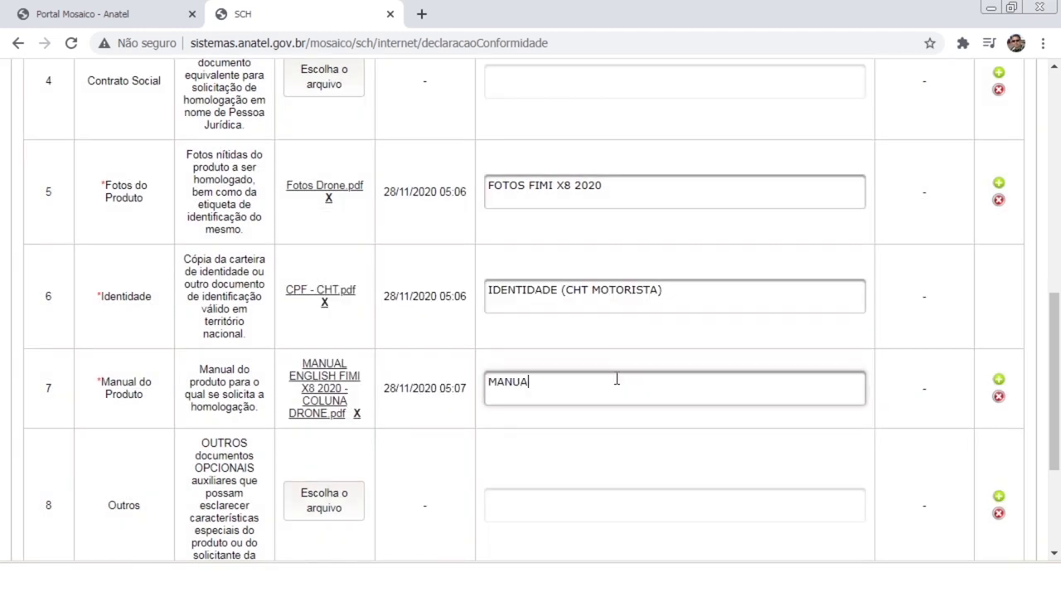
{"action": "type", "text": "L FIMI X8"}
{"action": "scroll", "coordinate": [727, 334], "scroll_direction": "down", "scroll_amount": 1}
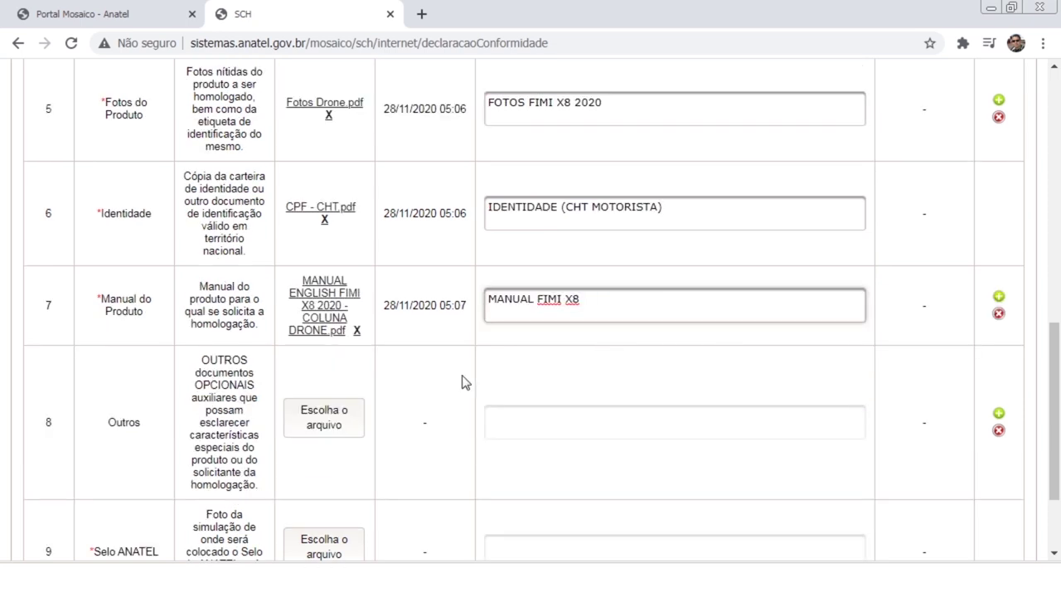
{"action": "scroll", "coordinate": [403, 390], "scroll_direction": "down", "scroll_amount": 2}
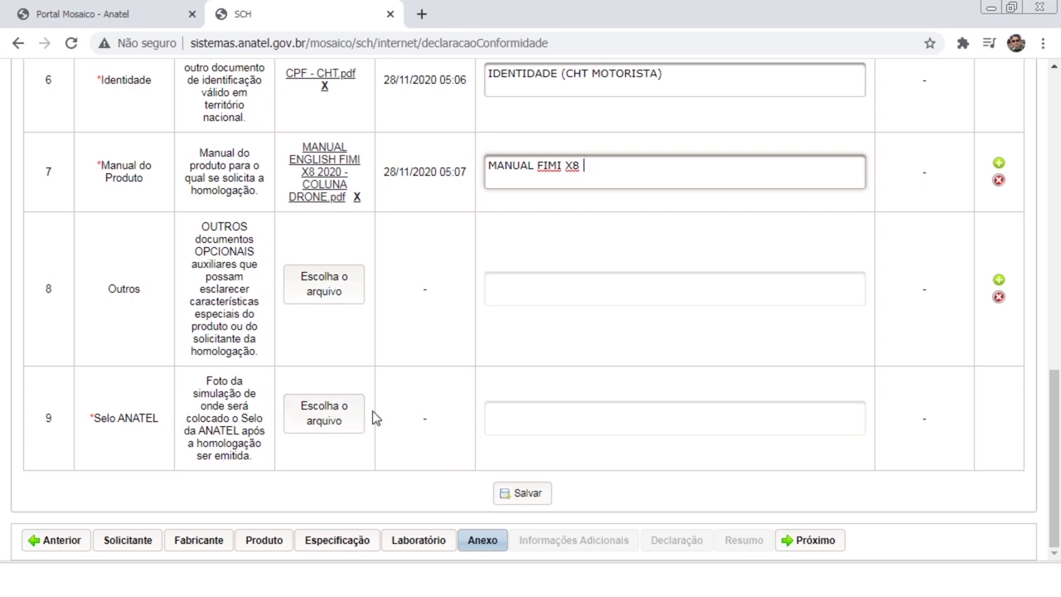
{"action": "left_click", "coordinate": [336, 417]}
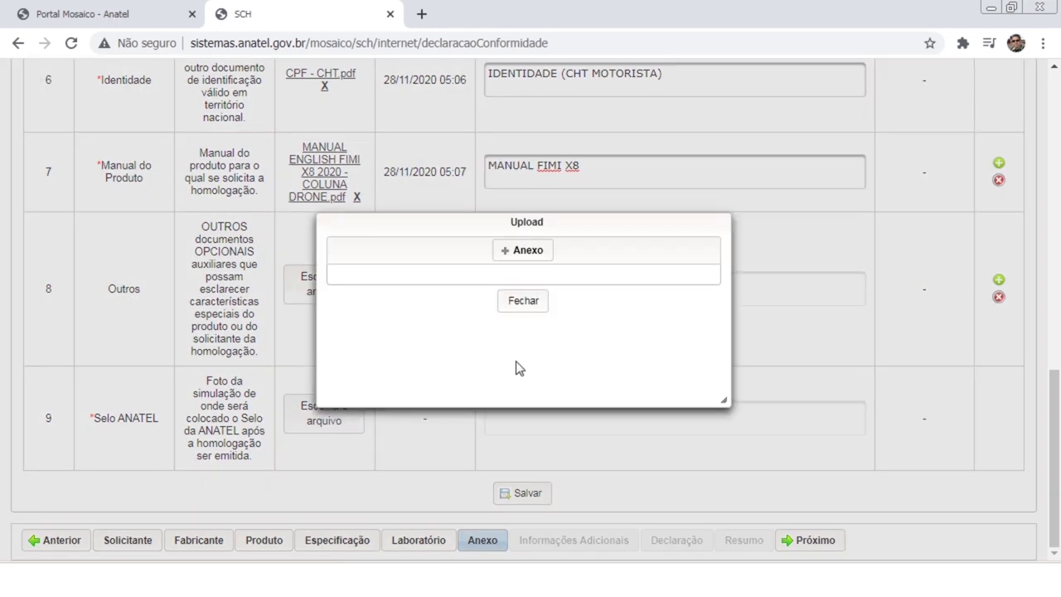
{"action": "left_click", "coordinate": [525, 306]}
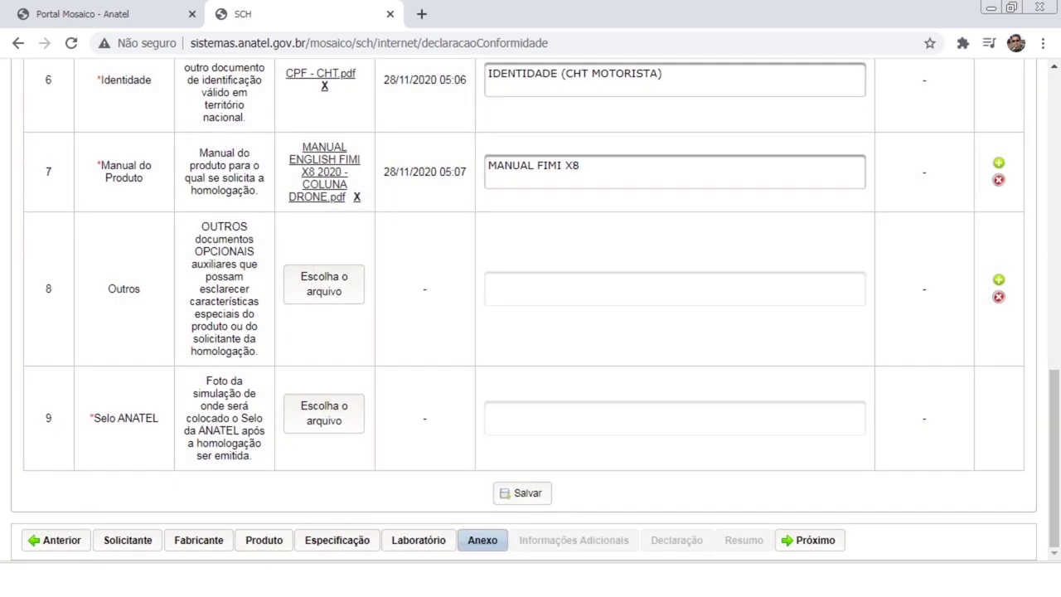
Examine the simulated Anatel seal placement on the remote controller and drone in both pages of Localiz Selos.pdf.
{"action": "key", "text": "alt+Tab"}
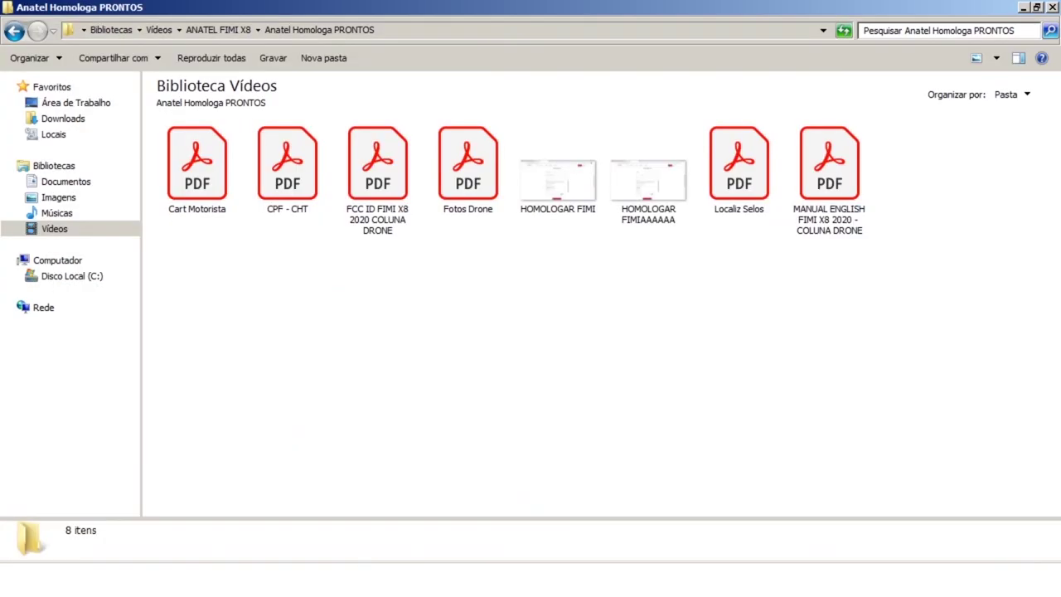
{"action": "double_click", "coordinate": [721, 200]}
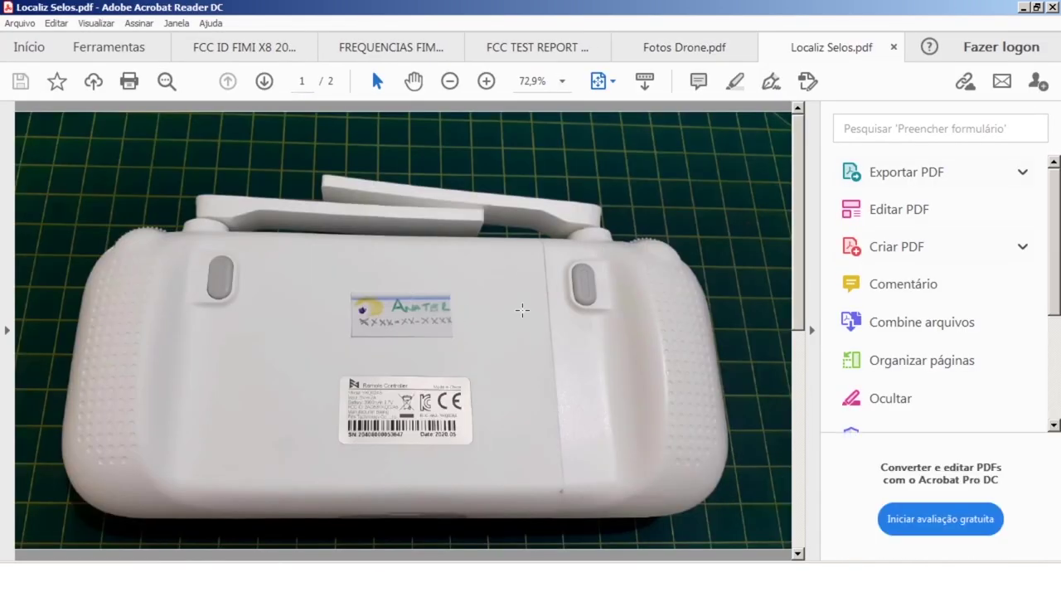
{"action": "scroll", "coordinate": [354, 372], "scroll_direction": "down", "scroll_amount": 2}
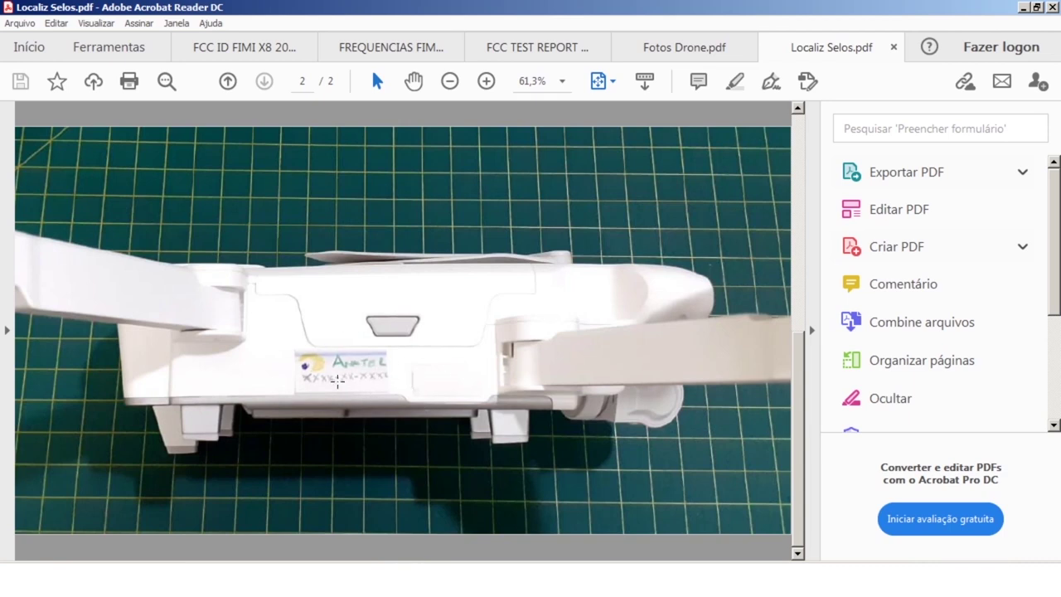
{"action": "scroll", "coordinate": [343, 343], "scroll_direction": "up", "scroll_amount": 2}
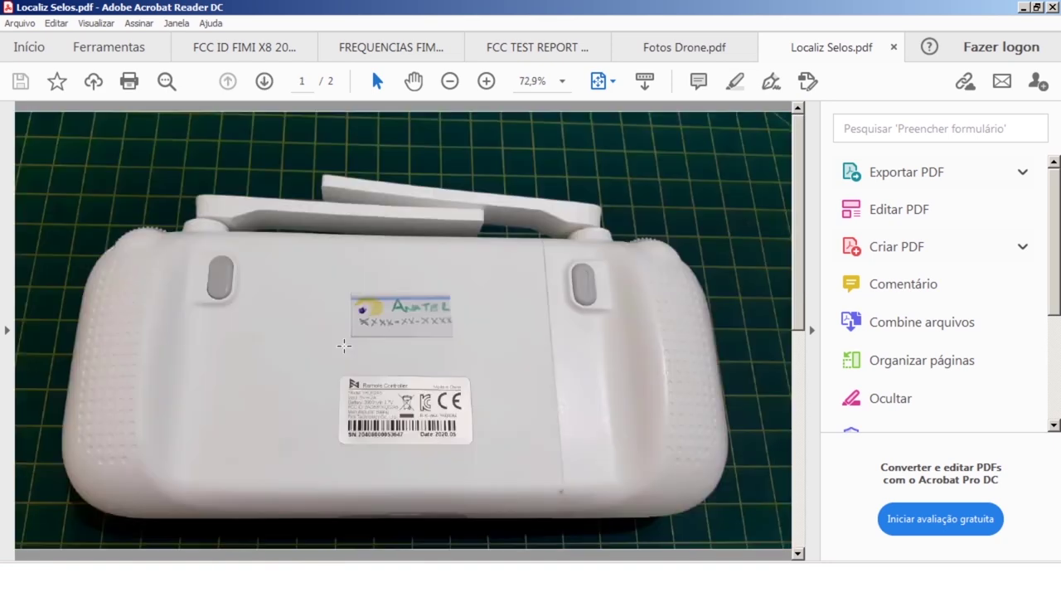
{"action": "scroll", "coordinate": [434, 377], "scroll_direction": "down", "scroll_amount": 2}
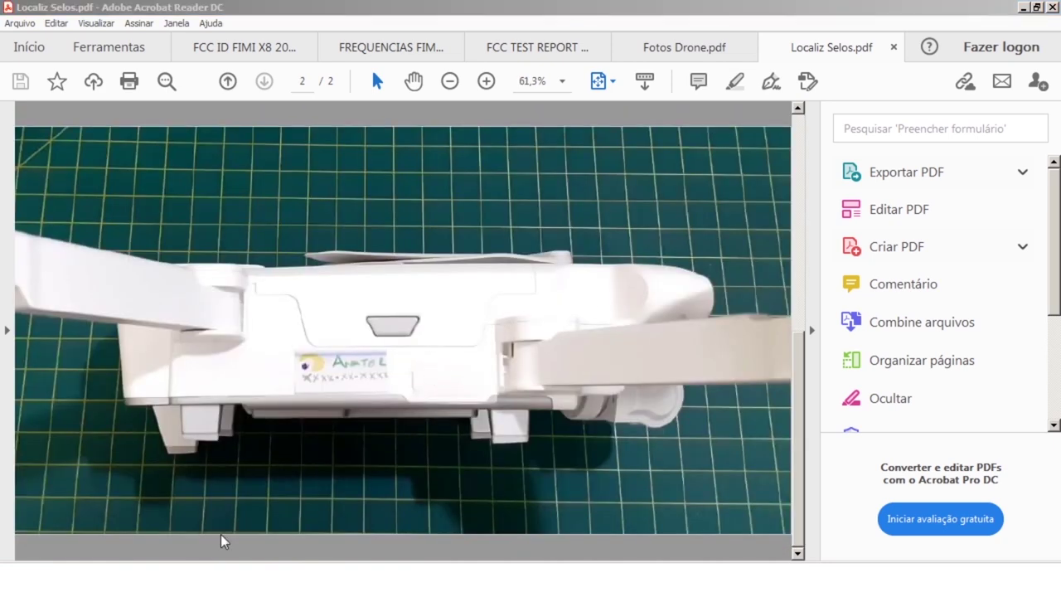
Attach Localiz Selos.pdf to the Selo ANATEL row and set its Detalhamento to "LOCALIZAÇÃO DOS SELOS".
{"action": "key", "text": "alt+Tab"}
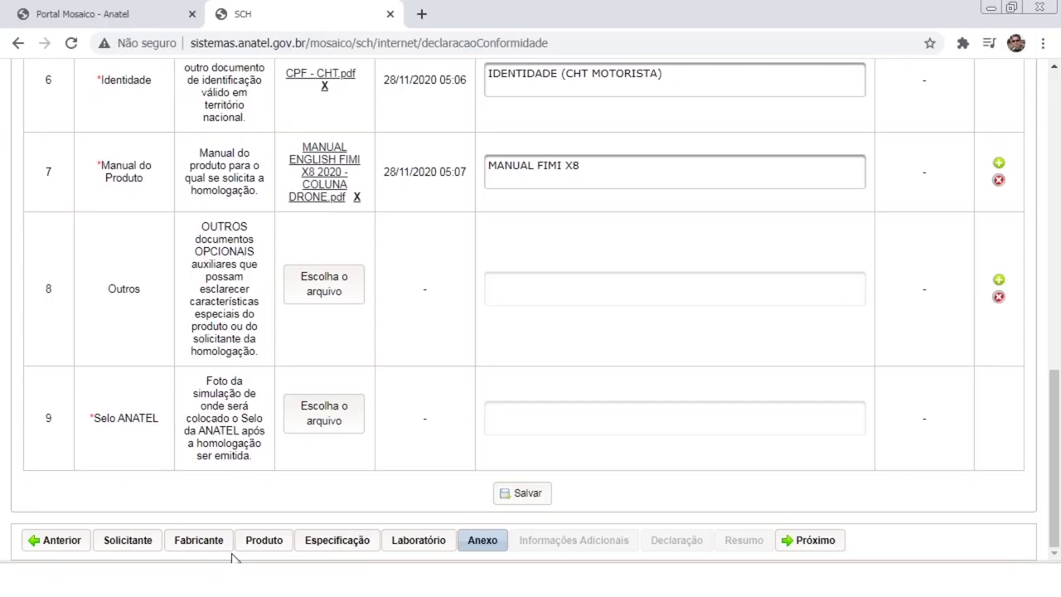
{"action": "left_click", "coordinate": [337, 414]}
{"action": "left_click", "coordinate": [524, 253]}
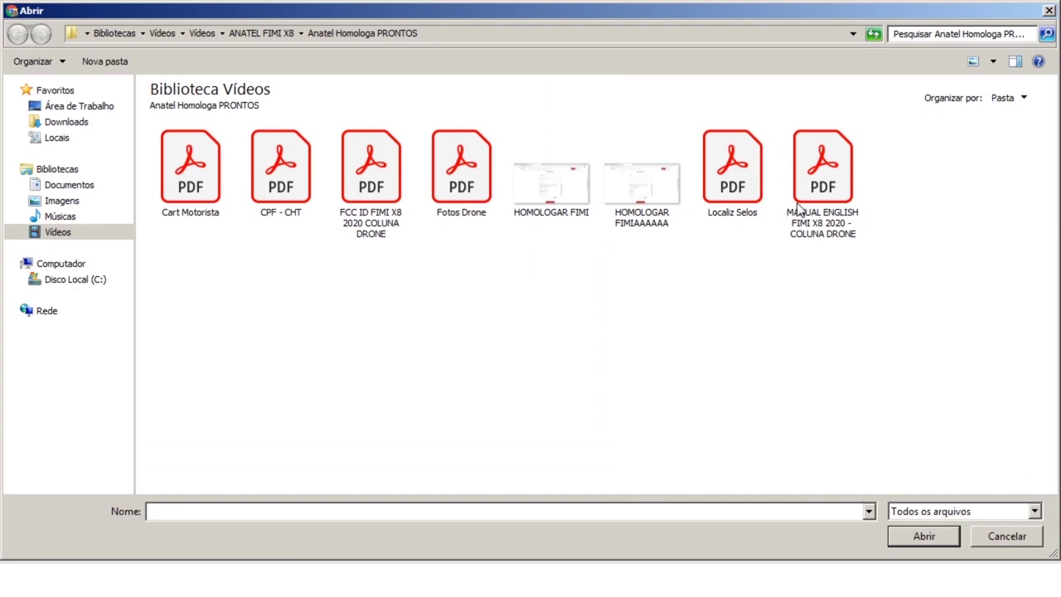
{"action": "left_click", "coordinate": [733, 179]}
{"action": "left_click", "coordinate": [909, 530]}
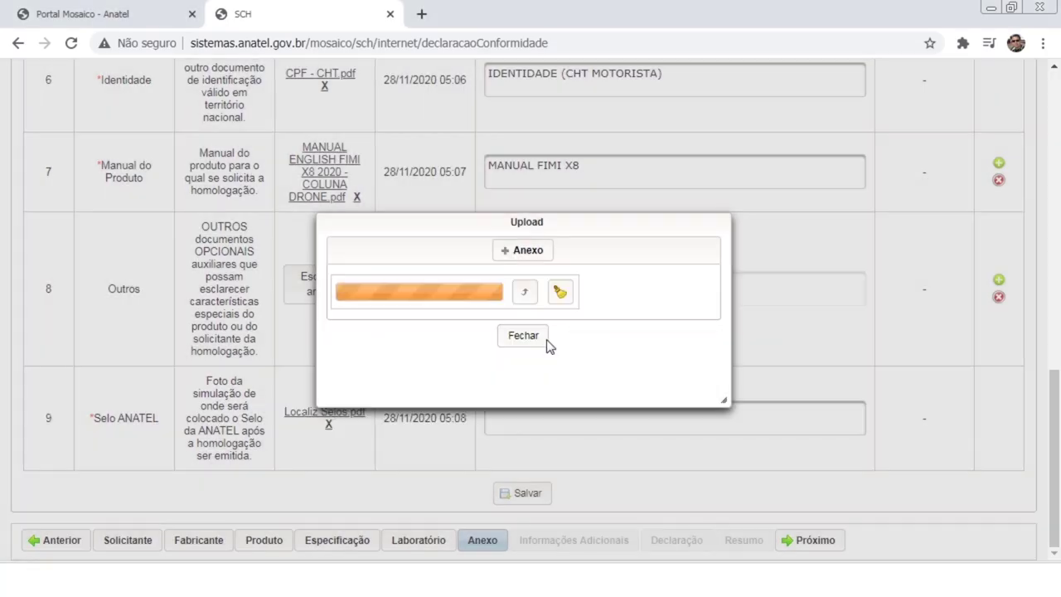
{"action": "left_click", "coordinate": [531, 303]}
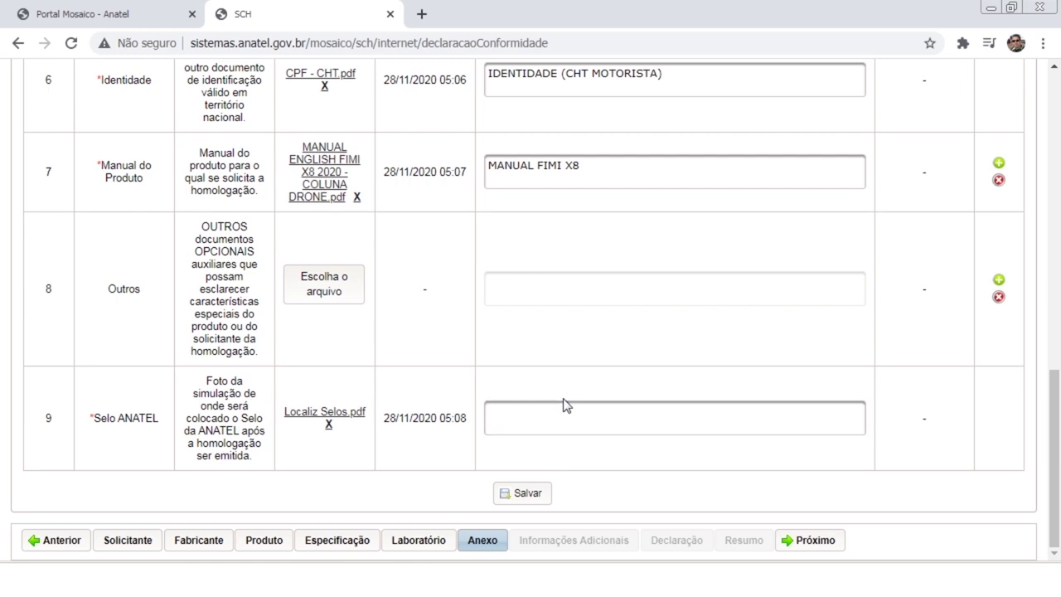
{"action": "left_click", "coordinate": [545, 432]}
{"action": "type", "text": "LOC"}
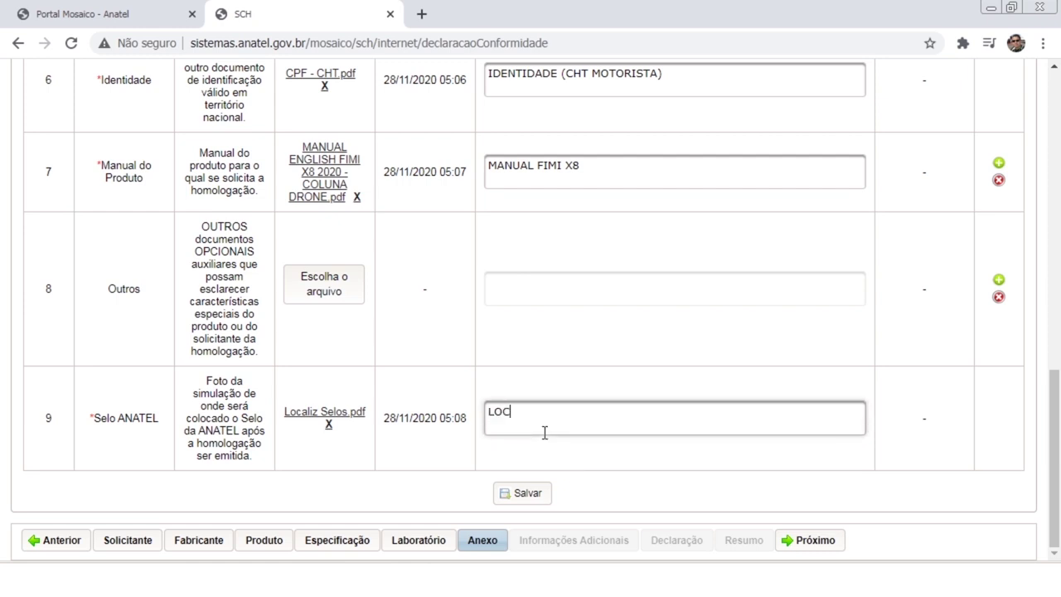
{"action": "type", "text": "ALIZAÇÃO DOS SELOS"}
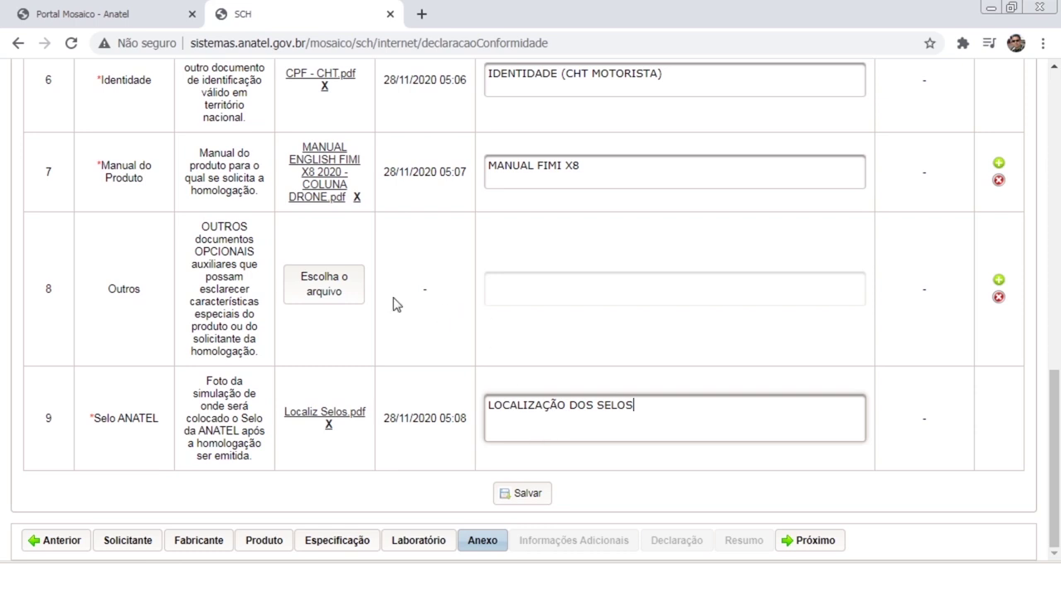
Review the attachment rows and open the "Conformidade Fimi X8 - Sample" PDF from the ANATEL FIMI X8 folder.
{"action": "left_click", "coordinate": [323, 290]}
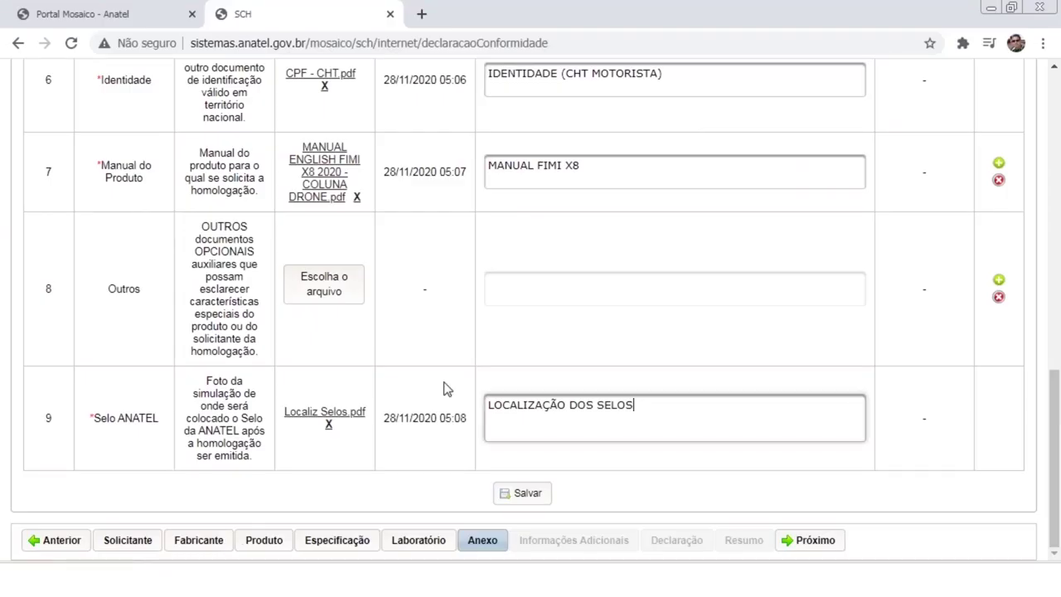
{"action": "scroll", "coordinate": [443, 389], "scroll_direction": "up", "scroll_amount": 5}
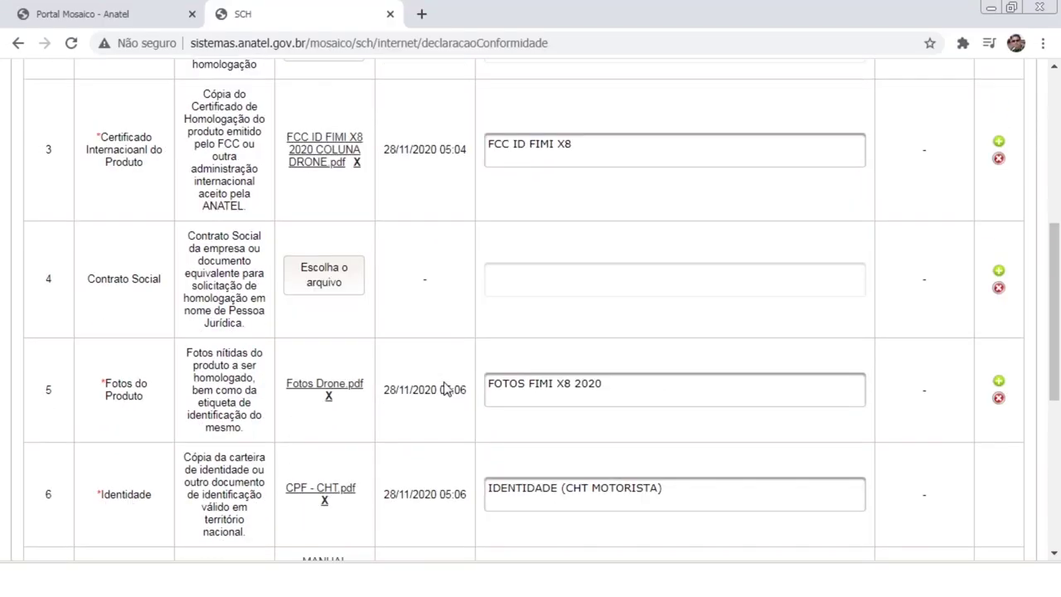
{"action": "scroll", "coordinate": [444, 389], "scroll_direction": "up", "scroll_amount": 3}
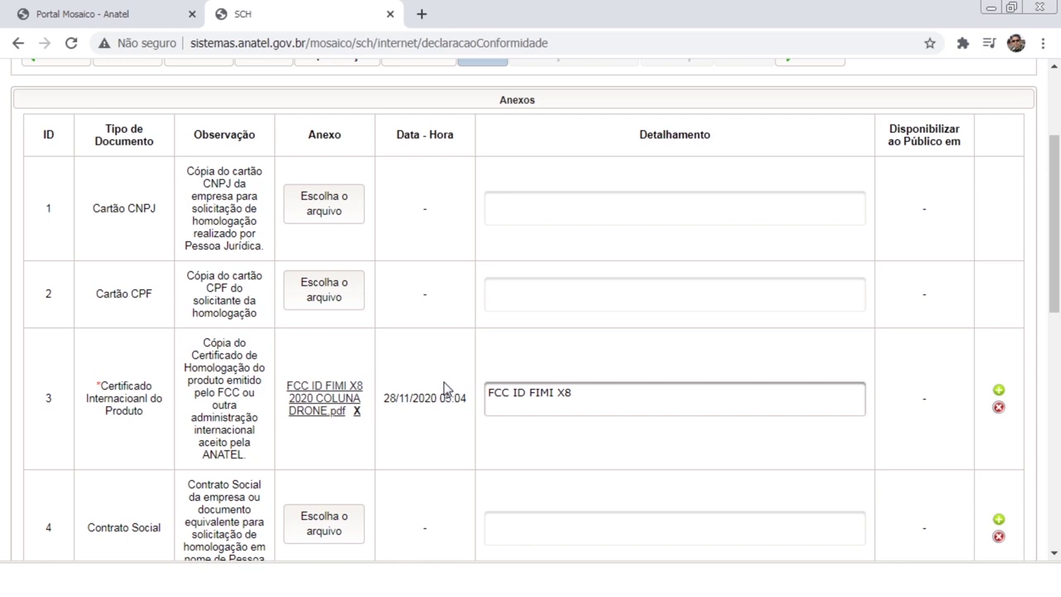
{"action": "left_click", "coordinate": [209, 578]}
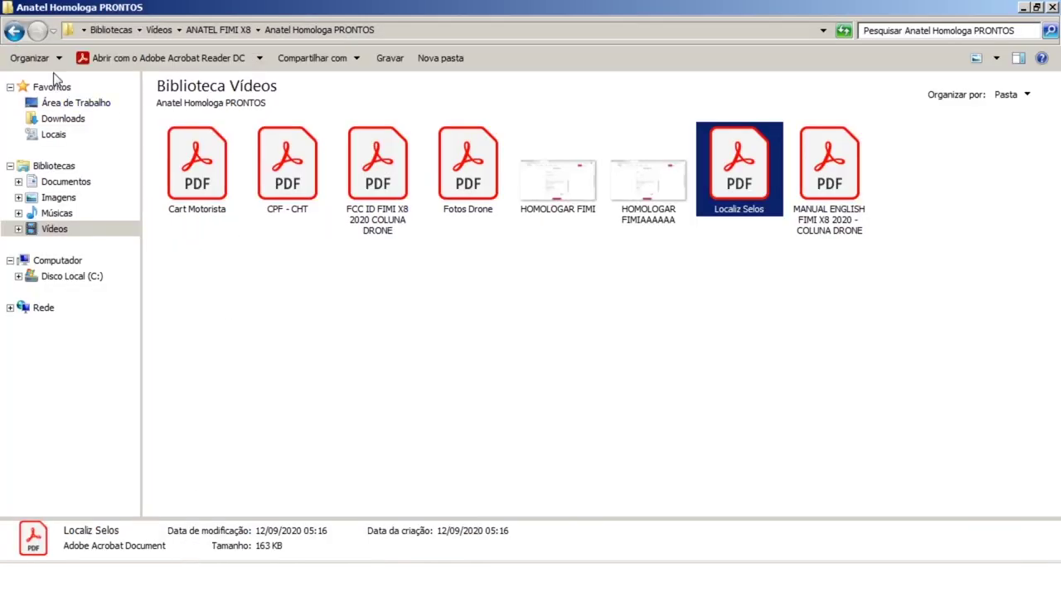
{"action": "left_click", "coordinate": [14, 31]}
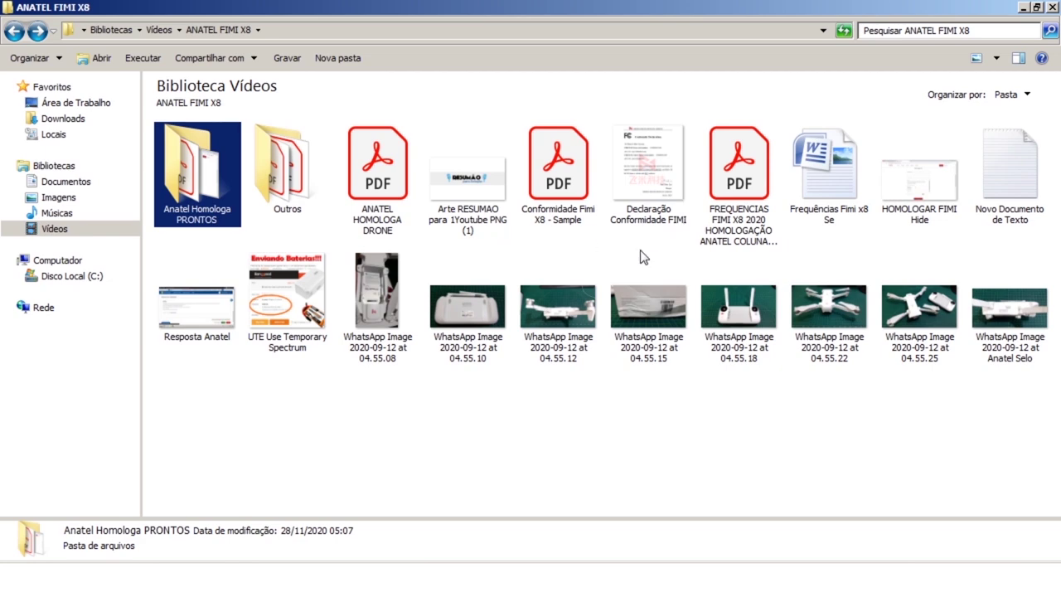
{"action": "double_click", "coordinate": [550, 205]}
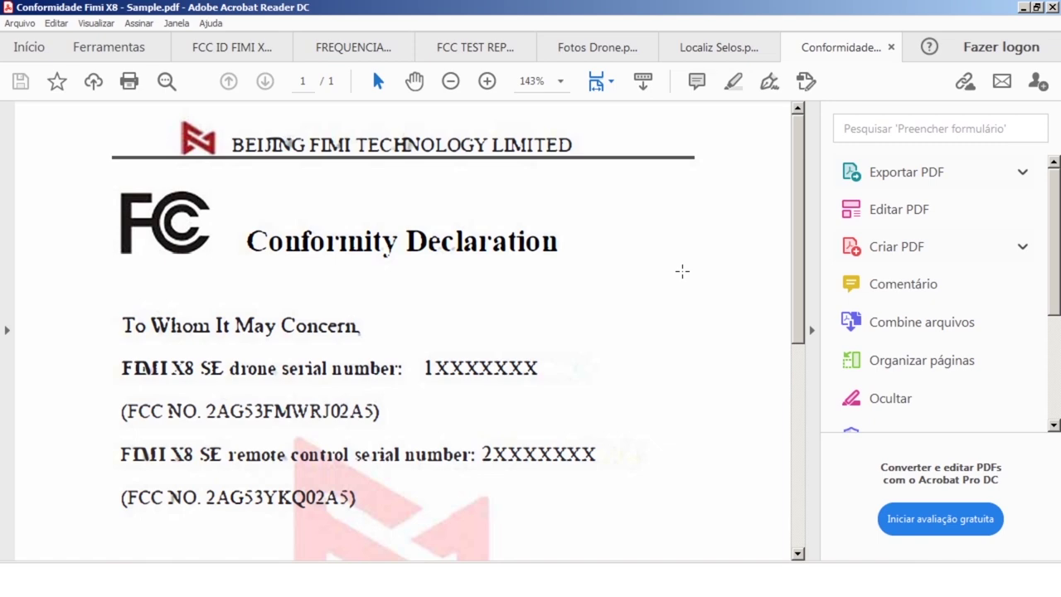
Read through the FIMI conformity declaration sample, including the drone and remote control serial number lines, and return to the ANATEL FIMI X8 folder.
{"action": "scroll", "coordinate": [683, 271], "scroll_direction": "down", "scroll_amount": 7}
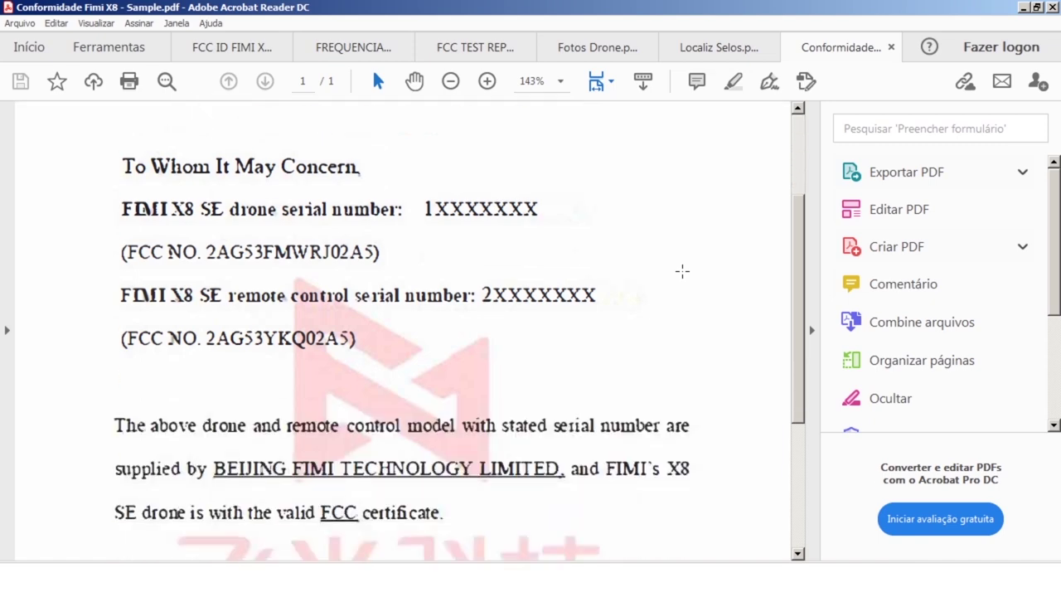
{"action": "scroll", "coordinate": [682, 272], "scroll_direction": "up", "scroll_amount": 7}
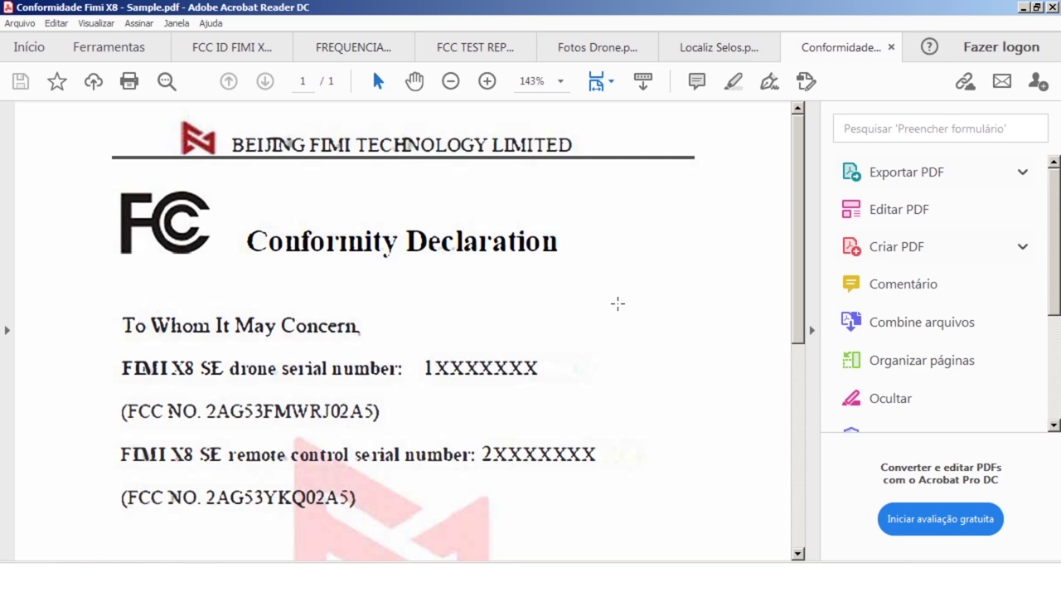
{"action": "key", "text": "alt+F4"}
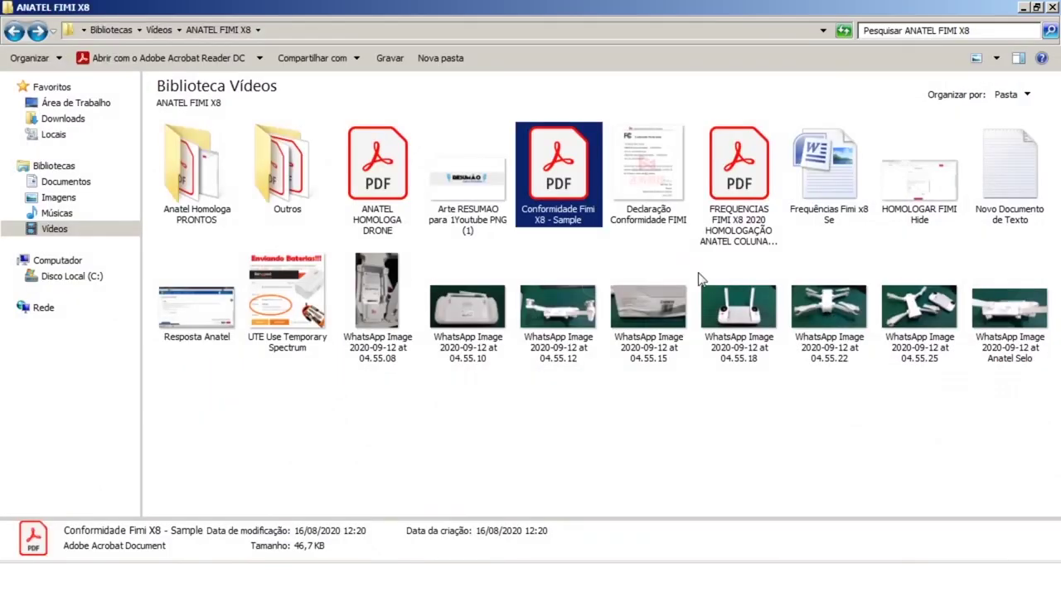
Open the HOMOLOGAR FIMIAAAAAA image and examine the message requesting the compliance agreement through FIMI's contact form, enlarged for reading.
{"action": "left_click", "coordinate": [14, 26]}
{"action": "double_click", "coordinate": [660, 186]}
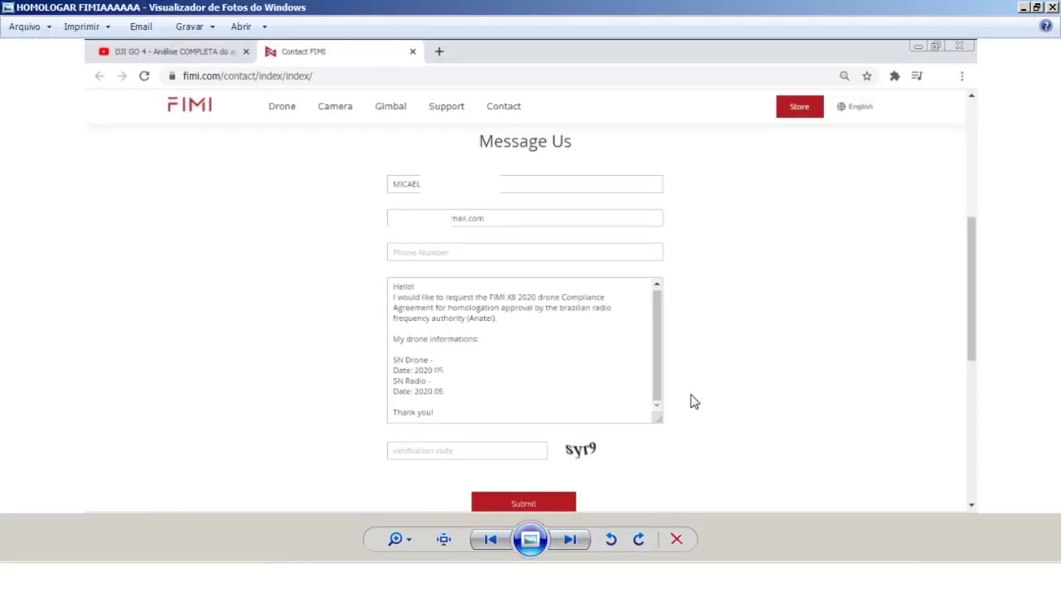
{"action": "left_click", "coordinate": [453, 545]}
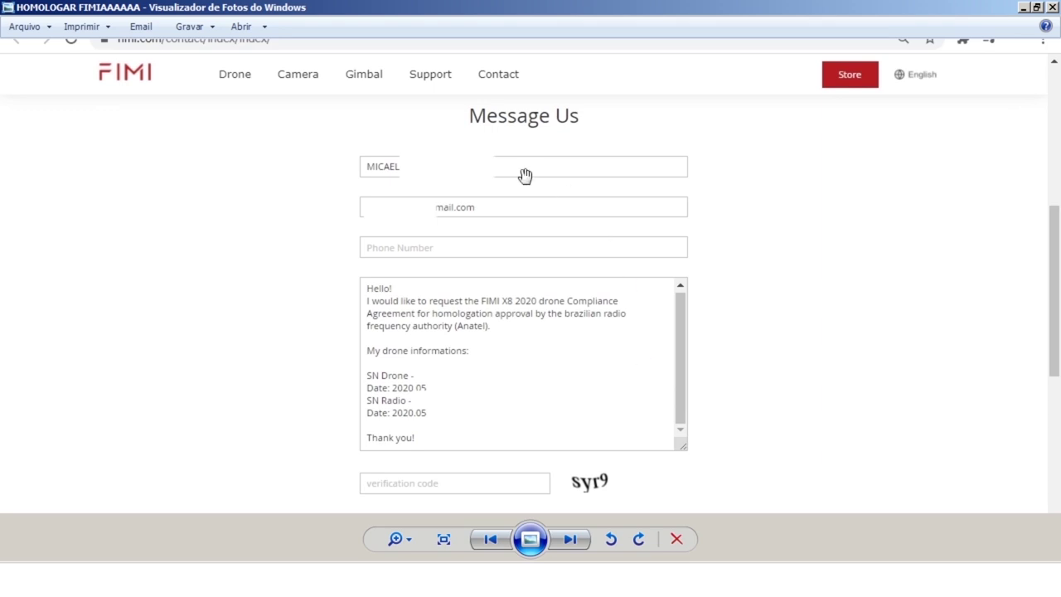
{"action": "mouse_move", "coordinate": [742, 174]}
{"action": "left_mouse_down"}
{"action": "mouse_move", "coordinate": [740, 217]}
{"action": "mouse_move", "coordinate": [747, 182]}
{"action": "left_mouse_up"}
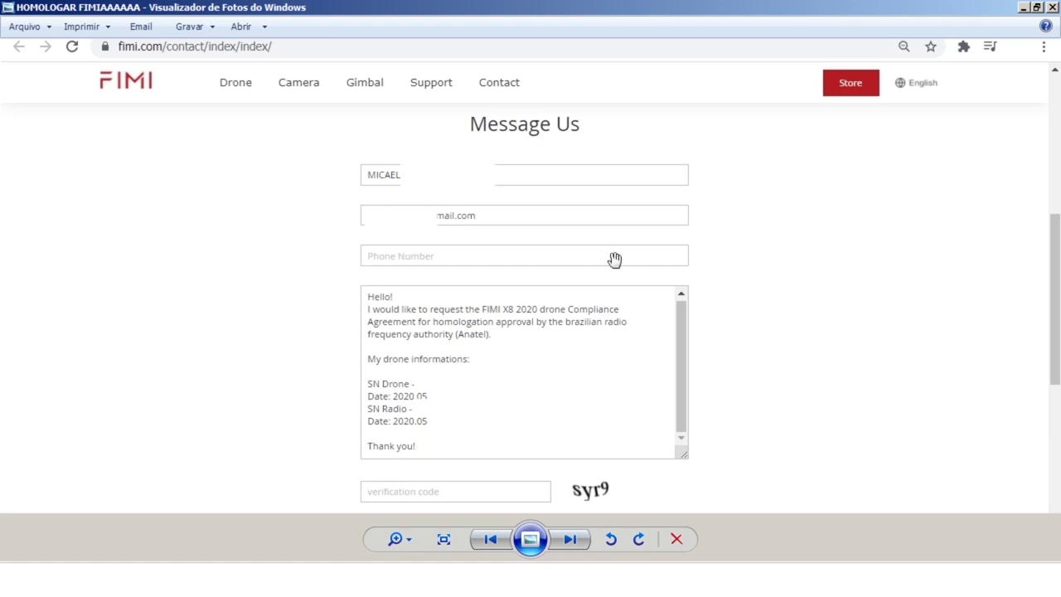
{"action": "scroll", "coordinate": [590, 377], "scroll_direction": "down", "scroll_amount": 1}
{"action": "scroll", "coordinate": [591, 377], "scroll_direction": "up", "scroll_amount": 1}
{"action": "scroll", "coordinate": [418, 379], "scroll_direction": "up", "scroll_amount": 1}
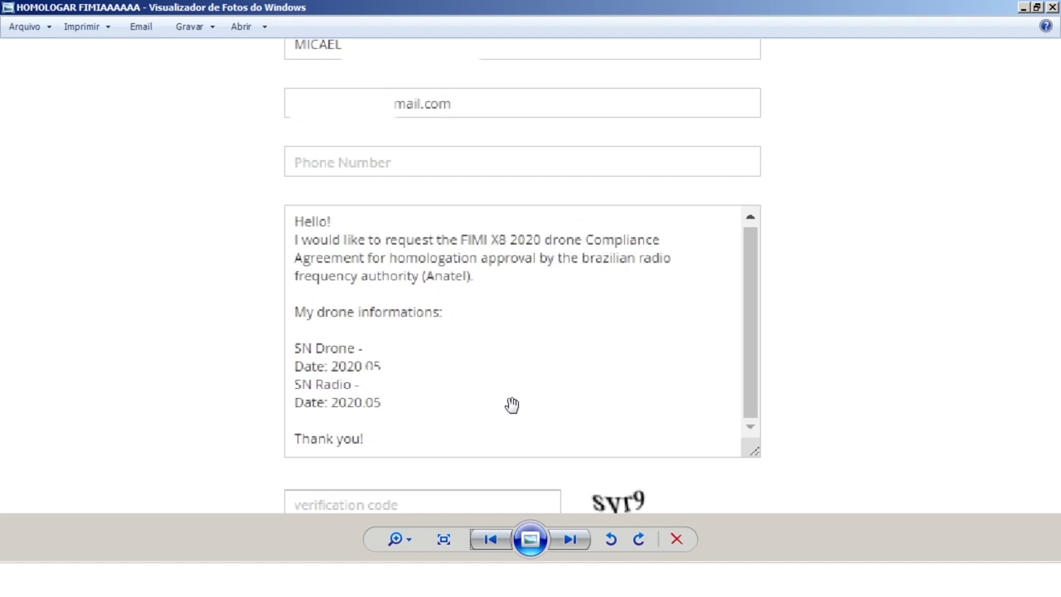
{"action": "left_click_drag", "start_coordinate": [862, 401], "coordinate": [900, 308]}
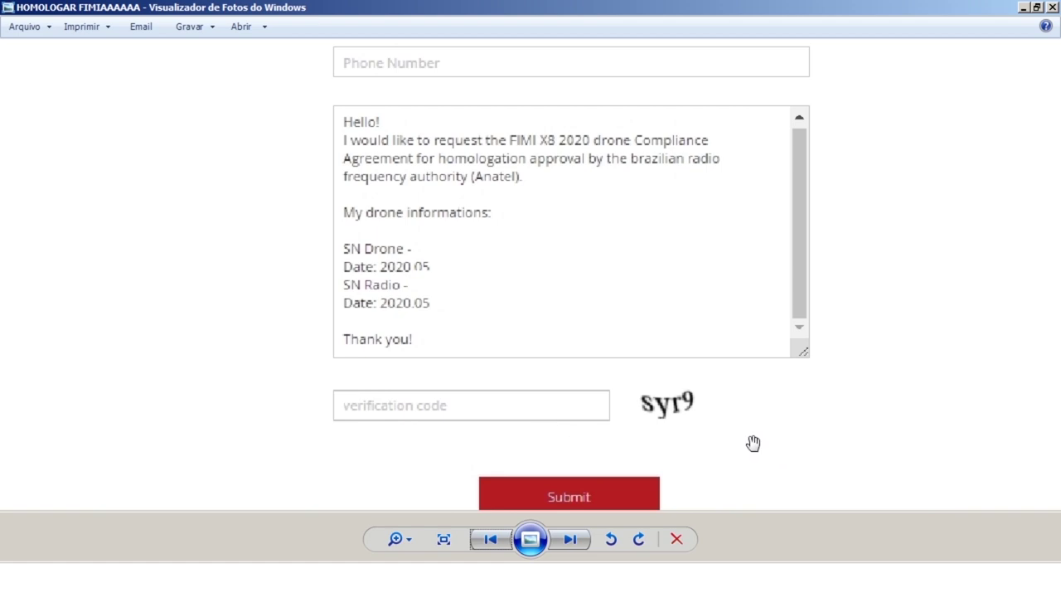
{"action": "scroll", "coordinate": [862, 419], "scroll_direction": "up", "scroll_amount": 1}
{"action": "scroll", "coordinate": [862, 419], "scroll_direction": "down", "scroll_amount": 2}
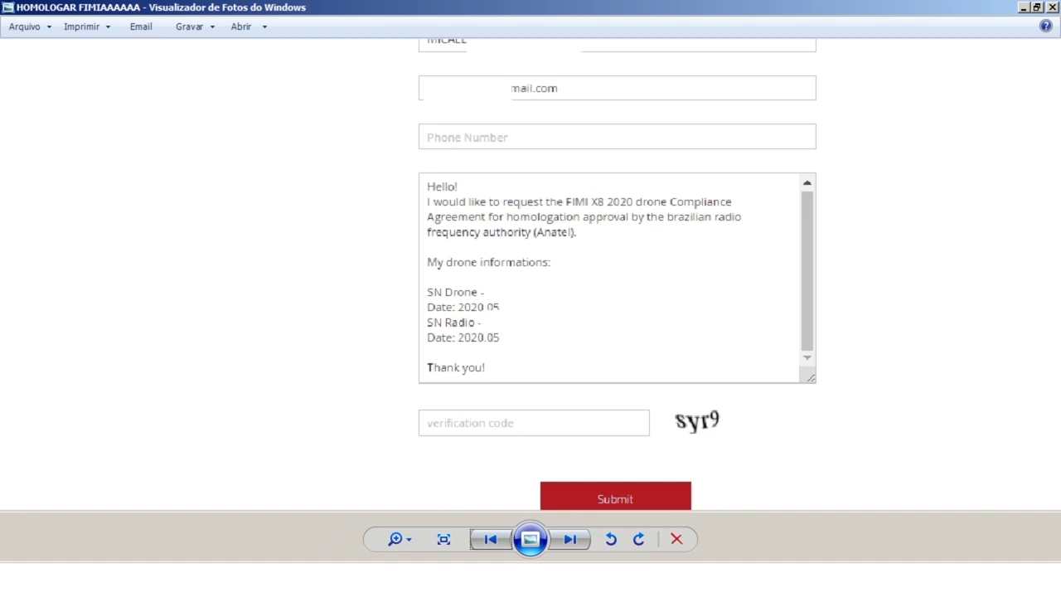
Switch back to the Conformidade Fimi X8 - Sample PDF and highlight the drone serial number in the declaration.
{"action": "key", "text": "alt+Tab"}
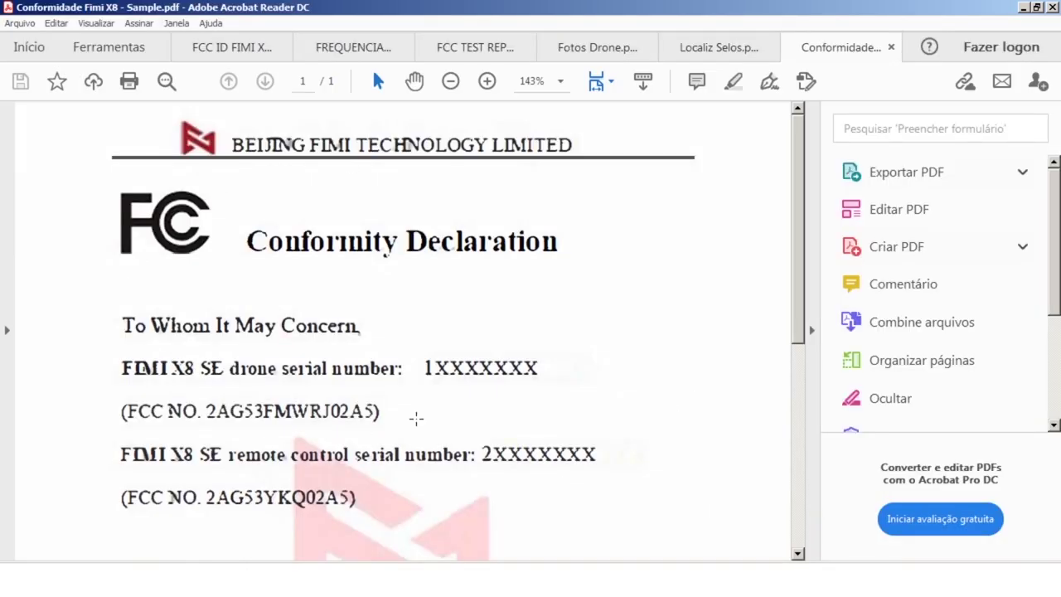
{"action": "left_click_drag", "start_coordinate": [427, 368], "coordinate": [566, 368]}
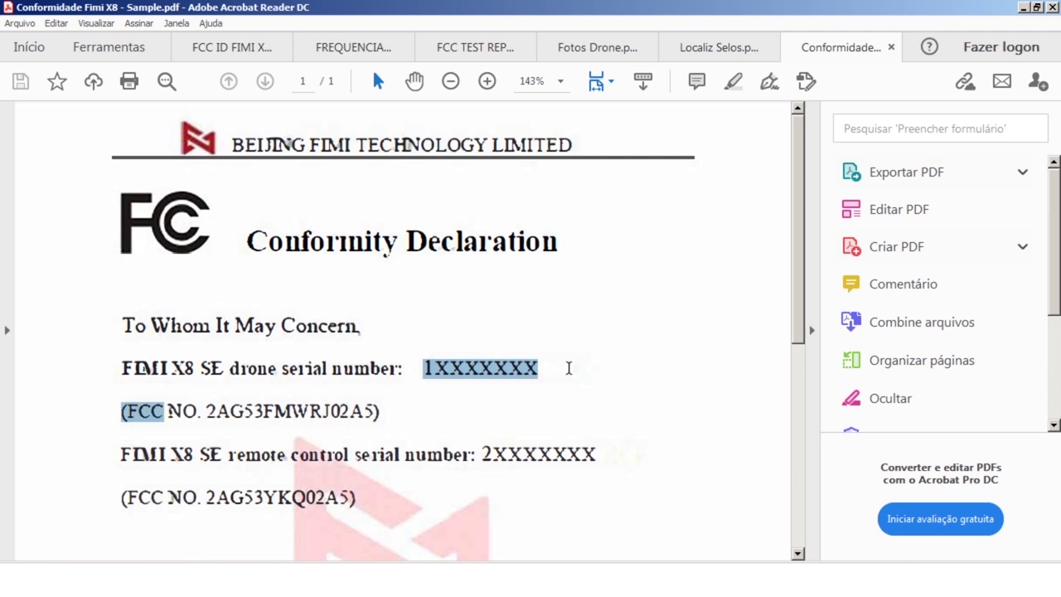
{"action": "left_click", "coordinate": [436, 370]}
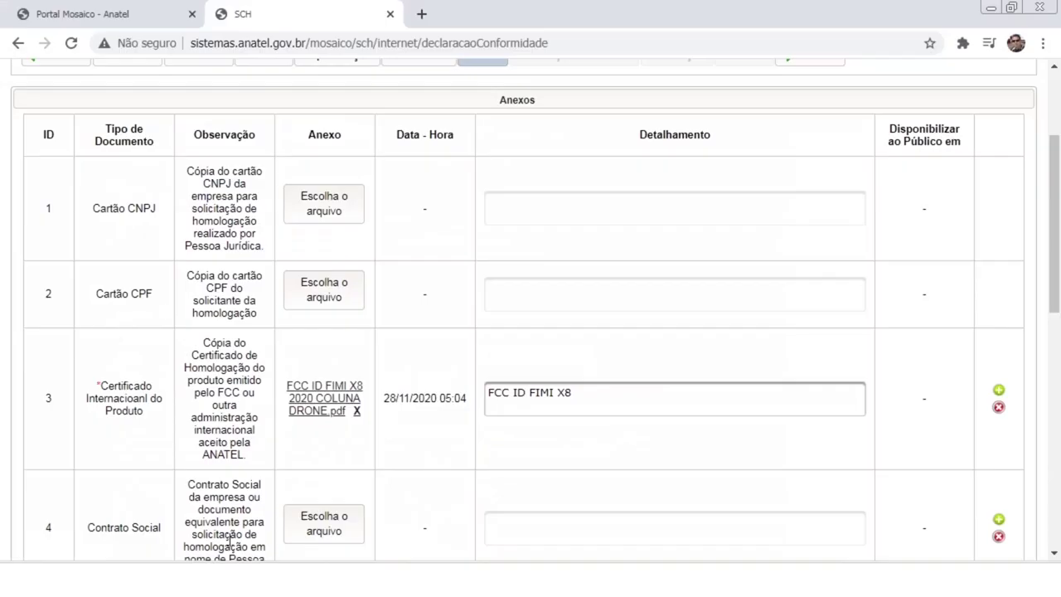
Attach Declaração Conformidade FIMI ORIGINAL.pdf to the Outros row with Detalhamento "Declaração Conformidade FIMI", and close Word's Documento1 without saving.
{"action": "left_click", "coordinate": [207, 557]}
{"action": "scroll", "coordinate": [454, 475], "scroll_direction": "down", "scroll_amount": 8}
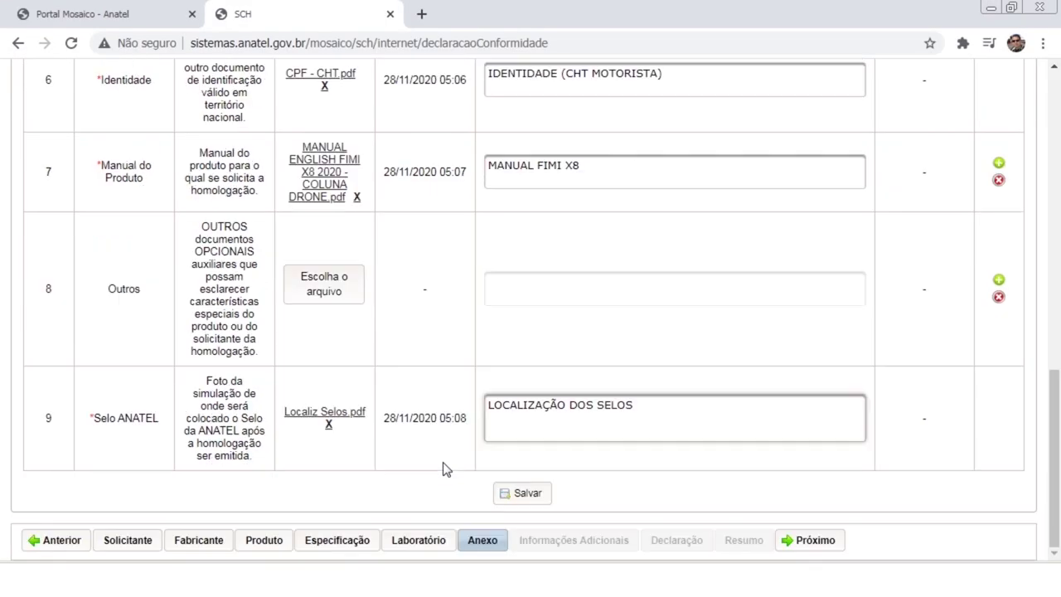
{"action": "left_click", "coordinate": [324, 295]}
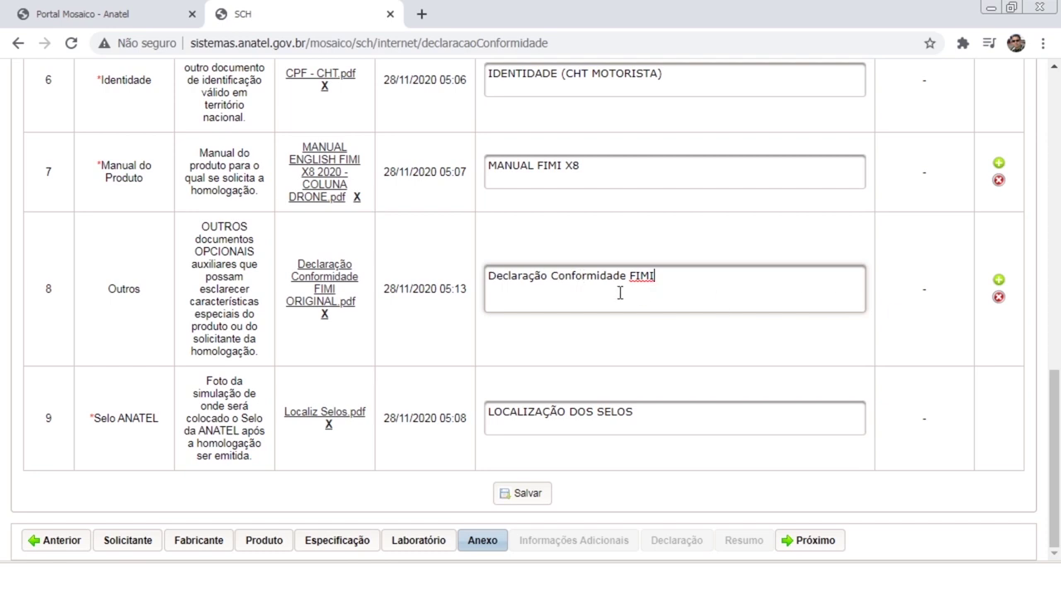
{"action": "left_click", "coordinate": [456, 560]}
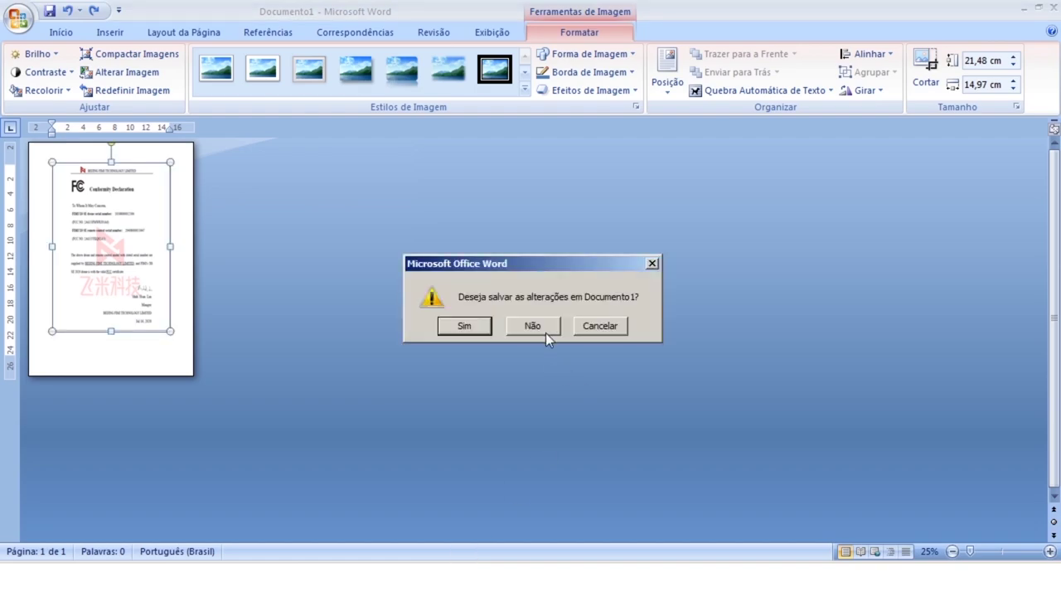
{"action": "left_click", "coordinate": [531, 325]}
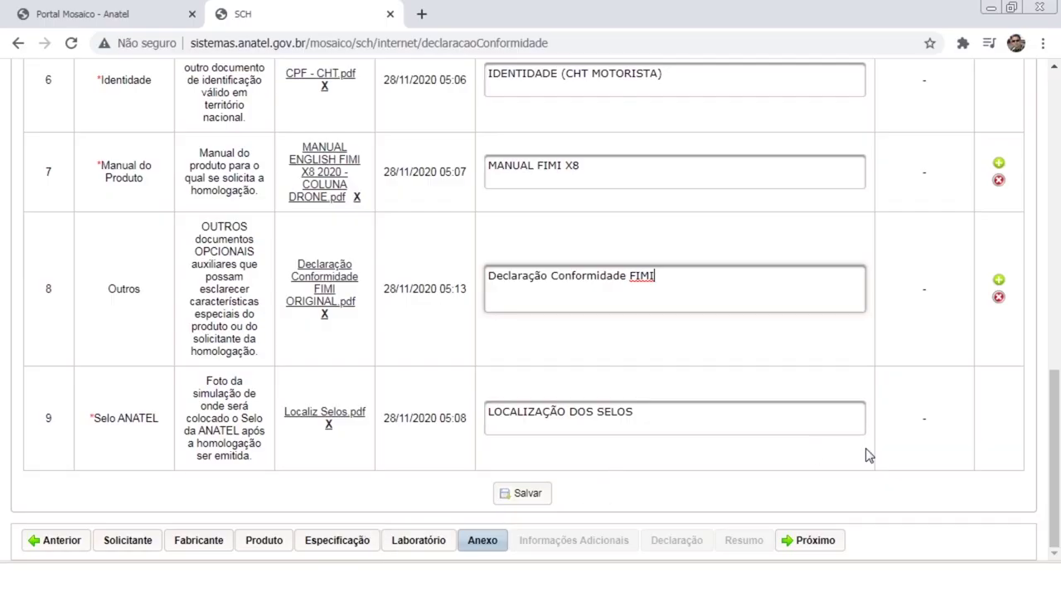
Review all attachment rows on the Anexo page and save the attachments.
{"action": "scroll", "coordinate": [95, 346], "scroll_direction": "up", "scroll_amount": 5}
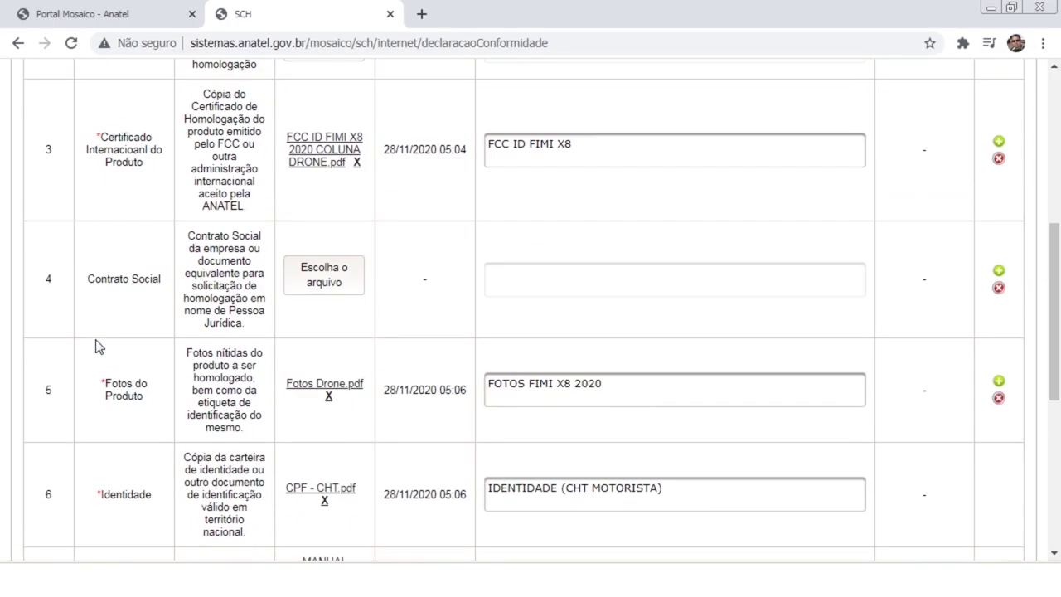
{"action": "scroll", "coordinate": [95, 346], "scroll_direction": "up", "scroll_amount": 3}
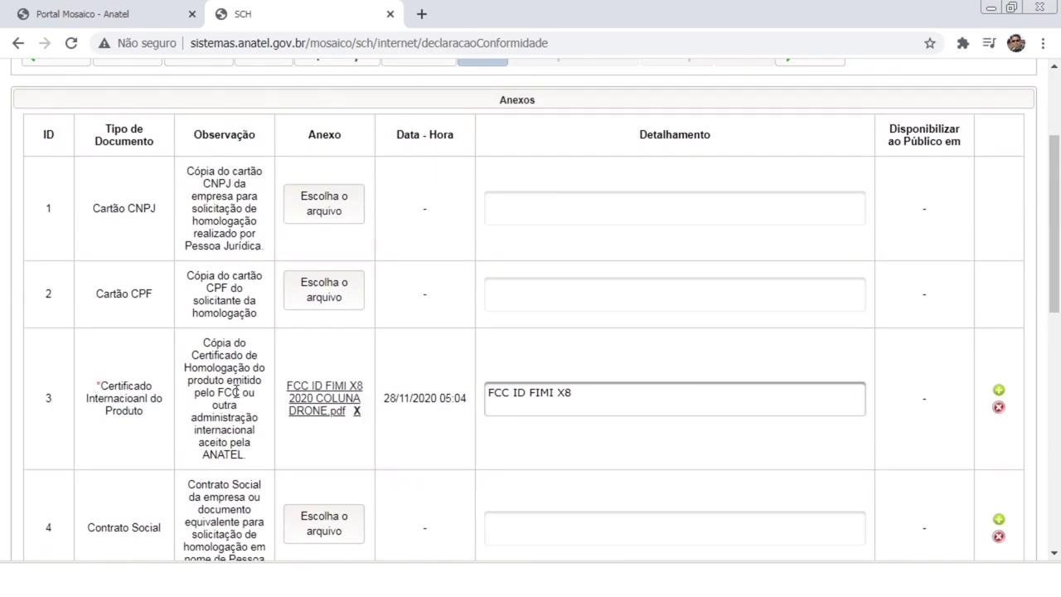
{"action": "scroll", "coordinate": [119, 412], "scroll_direction": "down", "scroll_amount": 8}
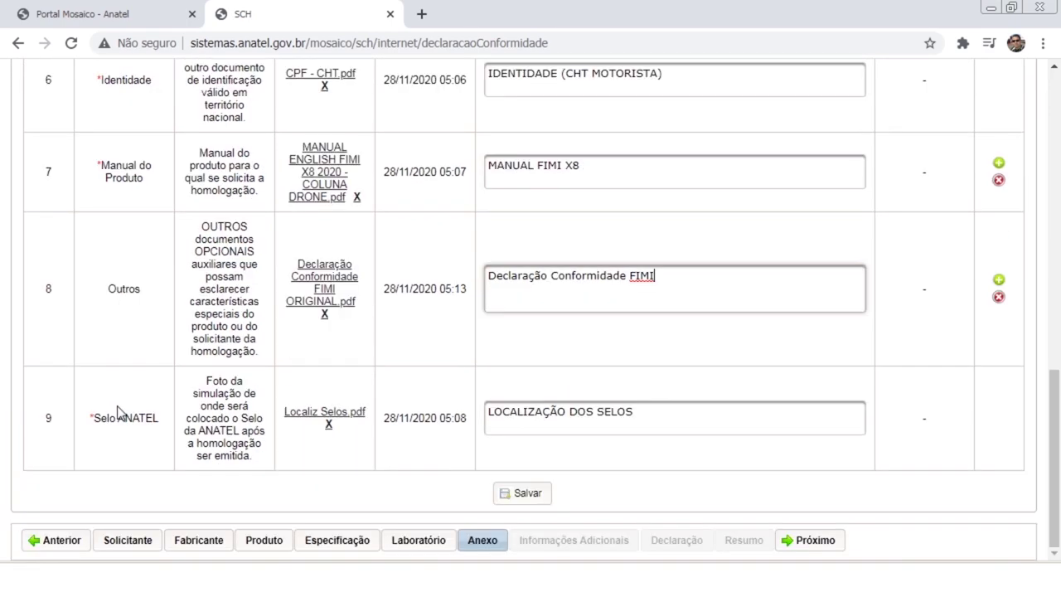
{"action": "left_click", "coordinate": [541, 497]}
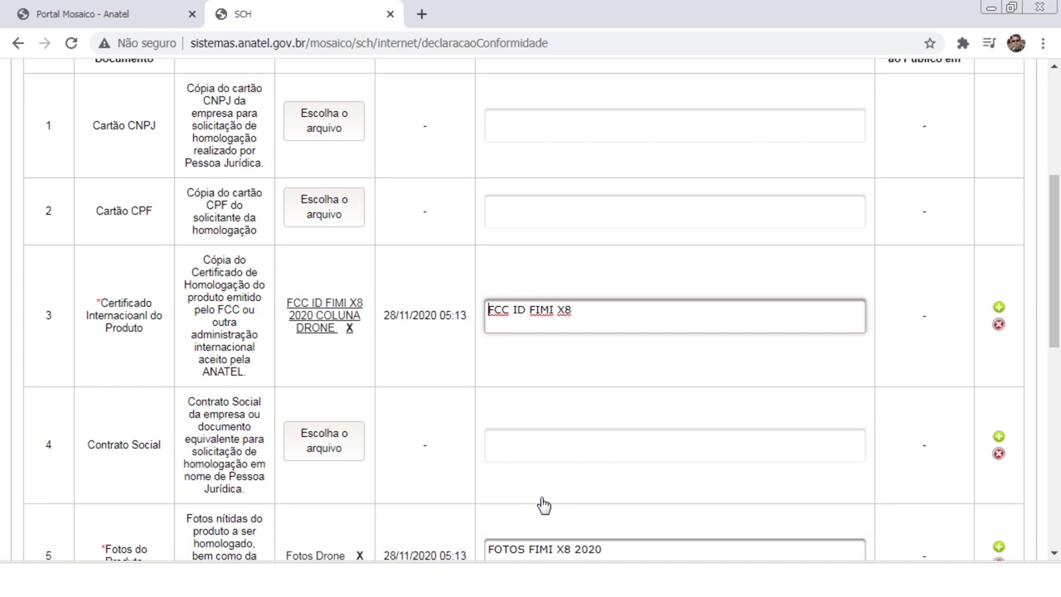
{"action": "scroll", "coordinate": [543, 504], "scroll_direction": "up", "scroll_amount": 4}
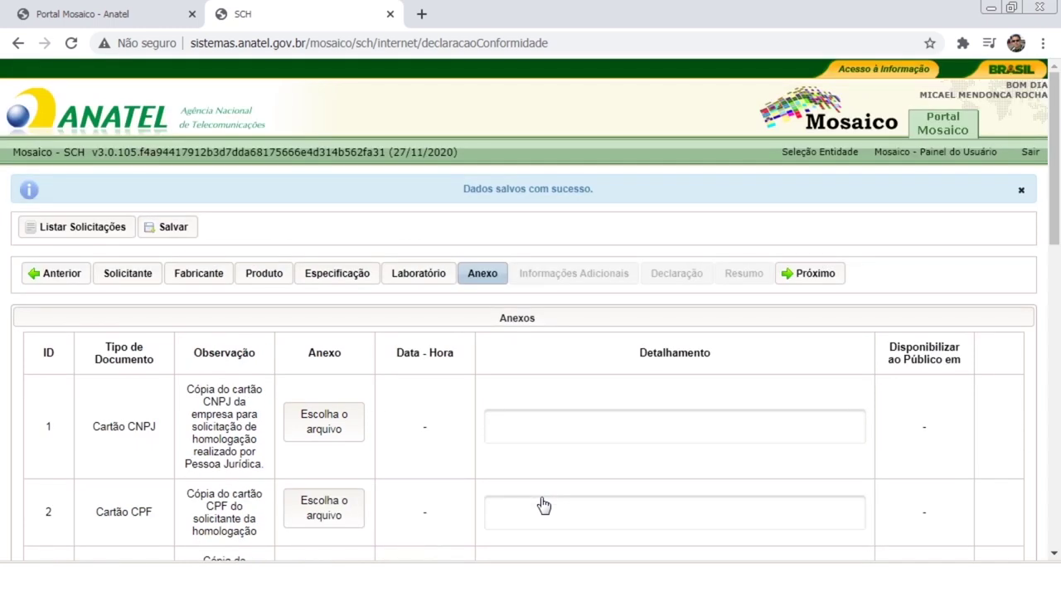
Advance past Informações Adicionais to the Declaração page and accept both the truthfulness and technical requirements declarations.
{"action": "left_click", "coordinate": [808, 276]}
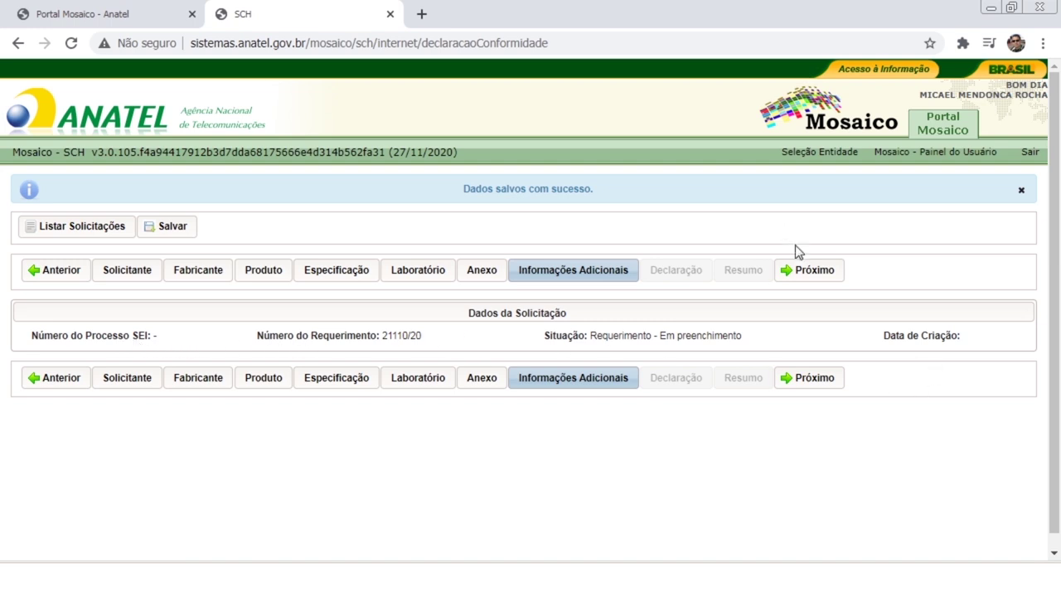
{"action": "left_click", "coordinate": [813, 274]}
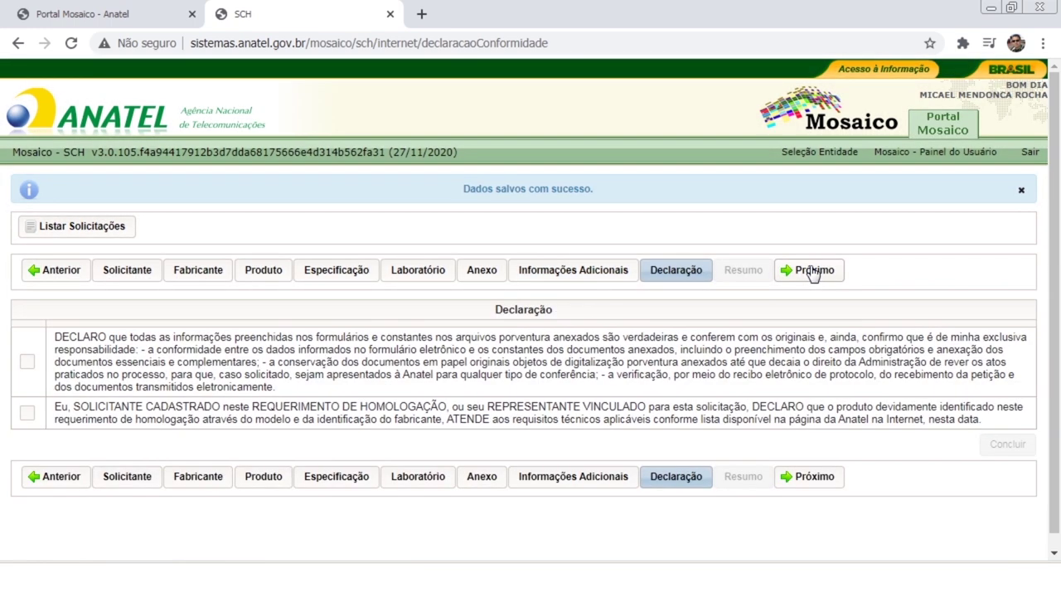
{"action": "left_click", "coordinate": [27, 364]}
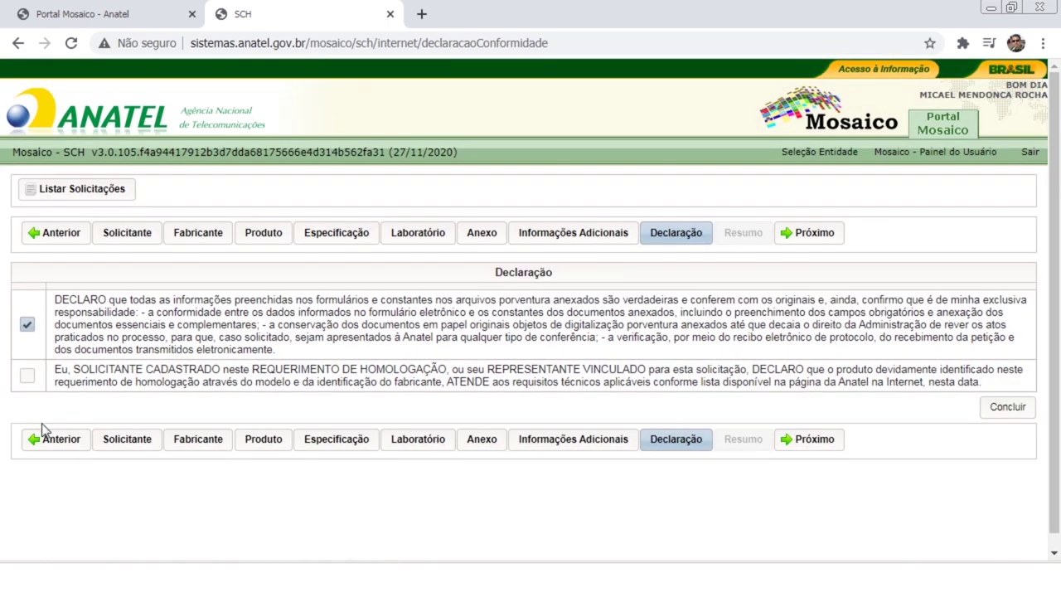
{"action": "left_click", "coordinate": [29, 378]}
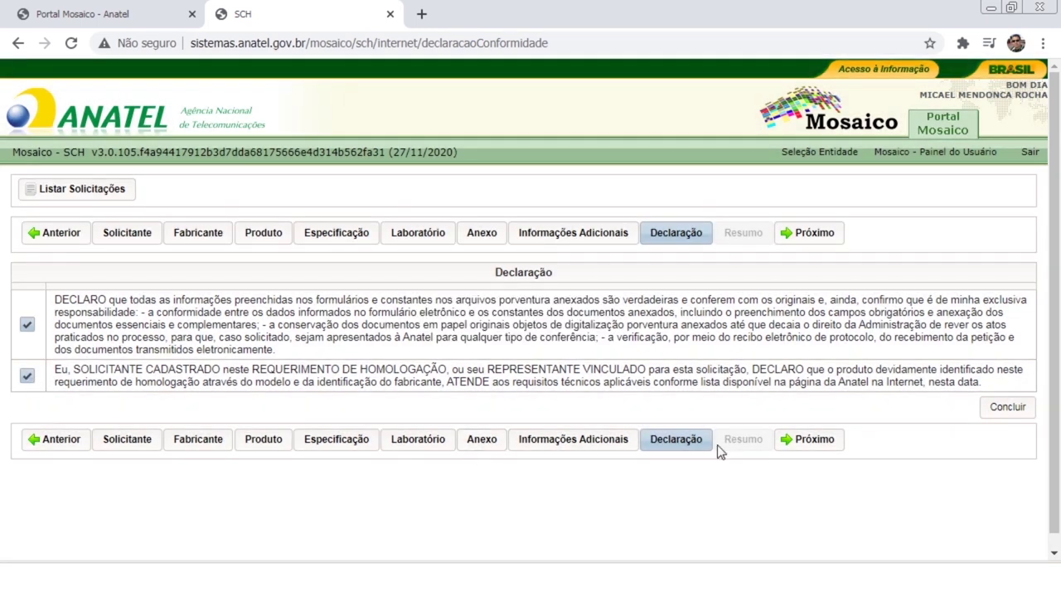